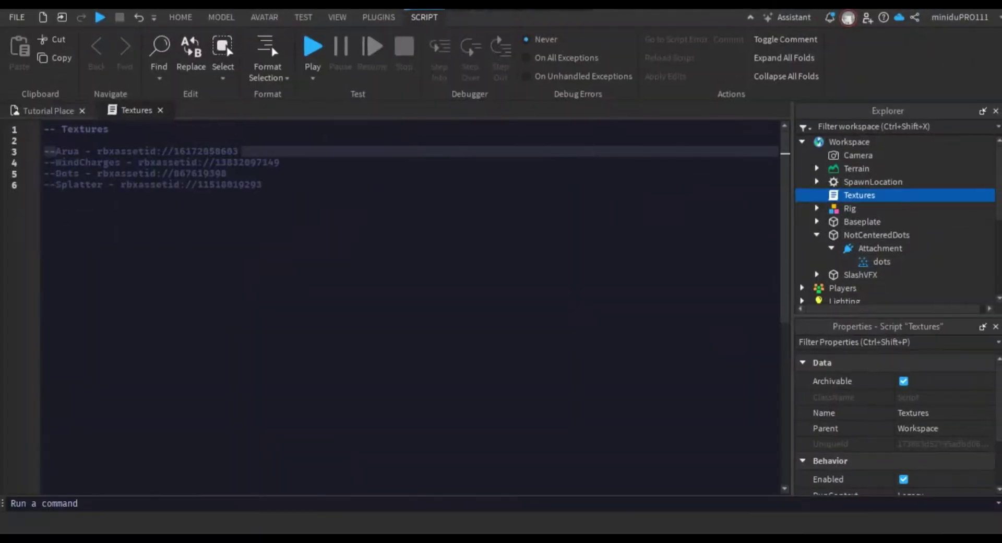
Generate an R6 rig with the masculine body shape as a block avatar.
click(263, 184)
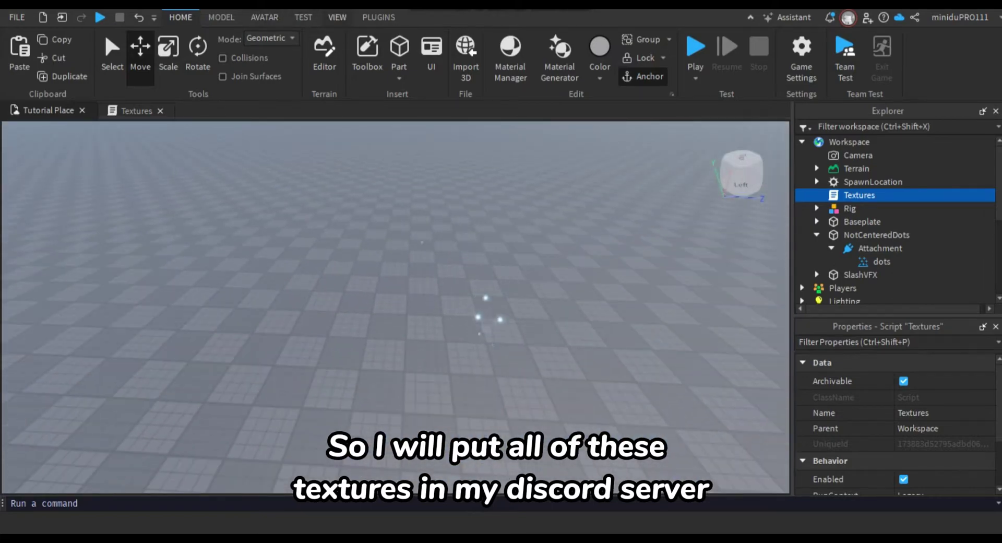
click(337, 18)
click(303, 17)
click(265, 17)
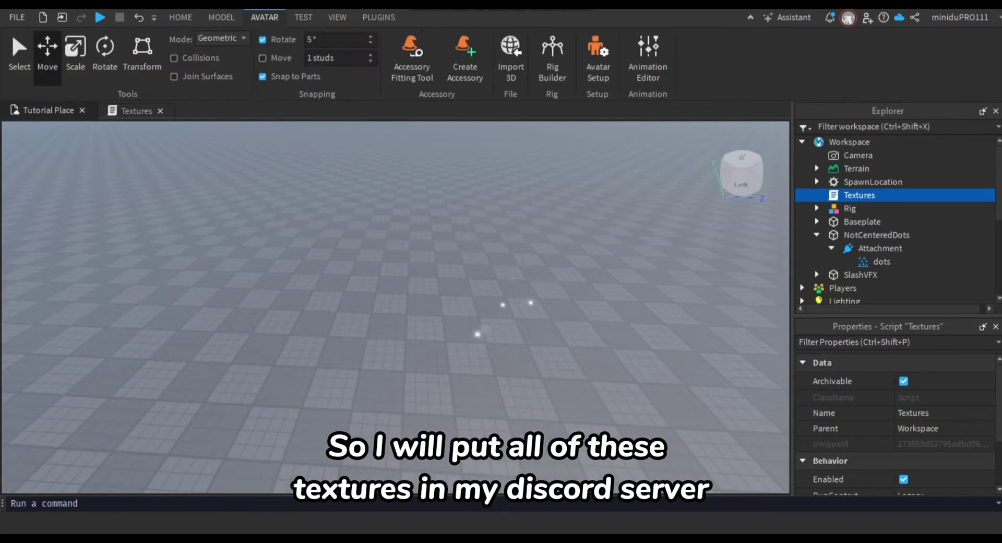
click(221, 17)
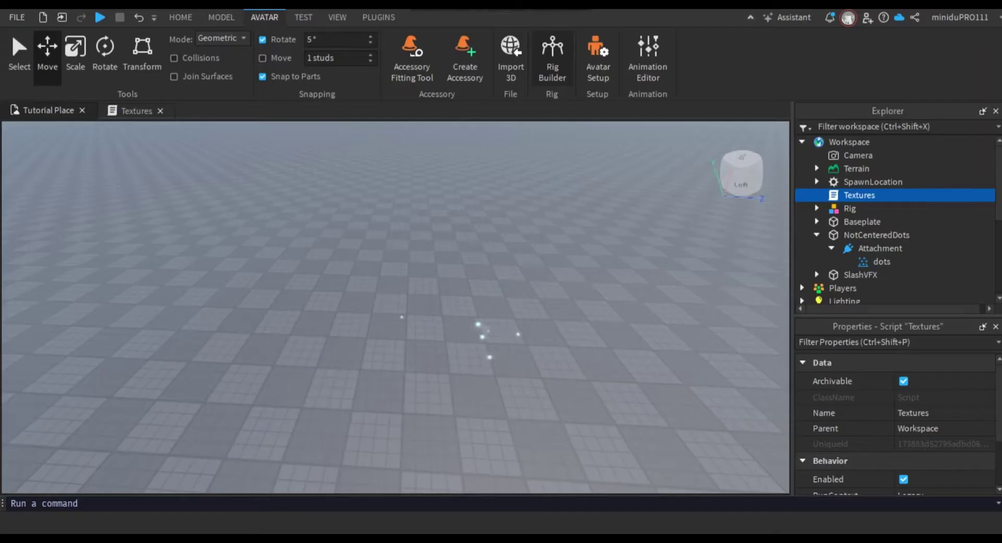
click(552, 50)
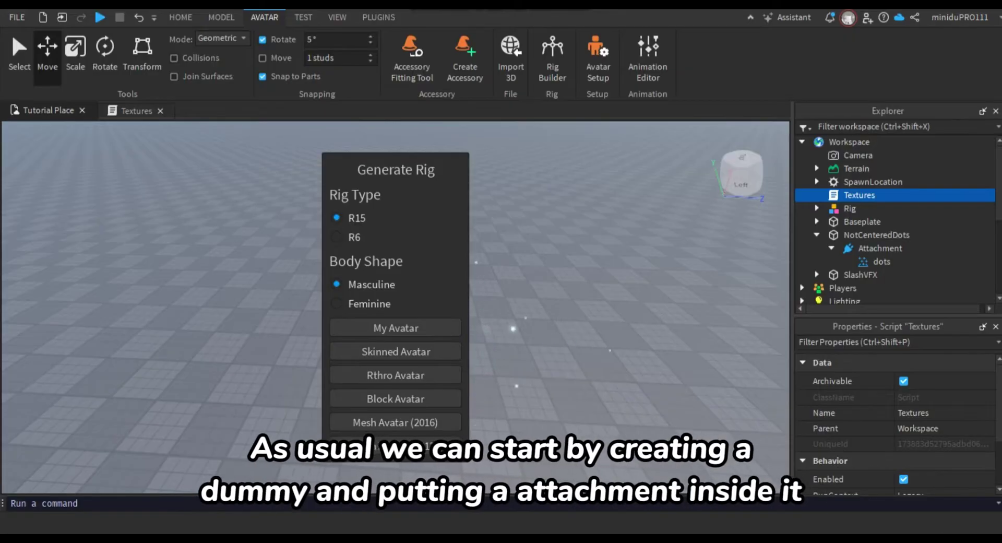
click(337, 237)
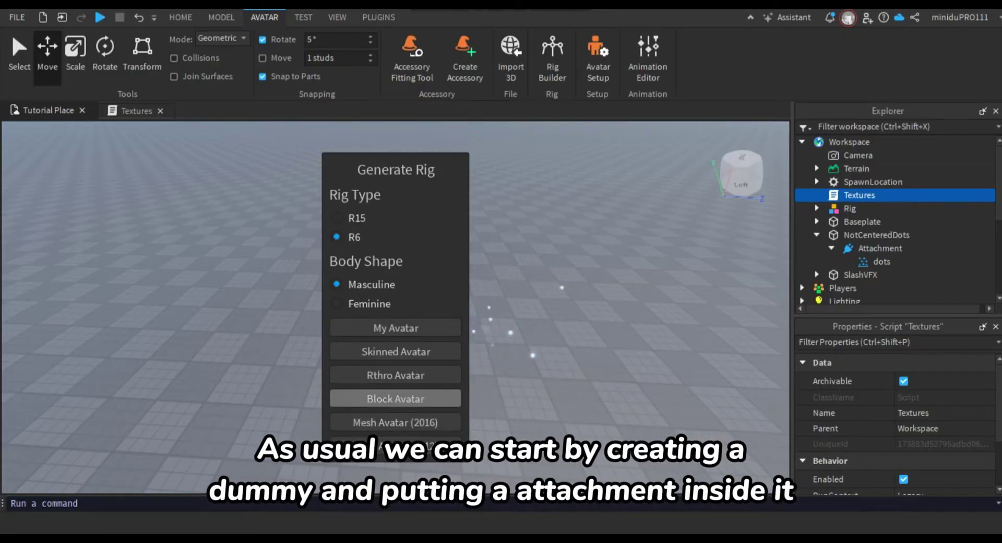
click(396, 398)
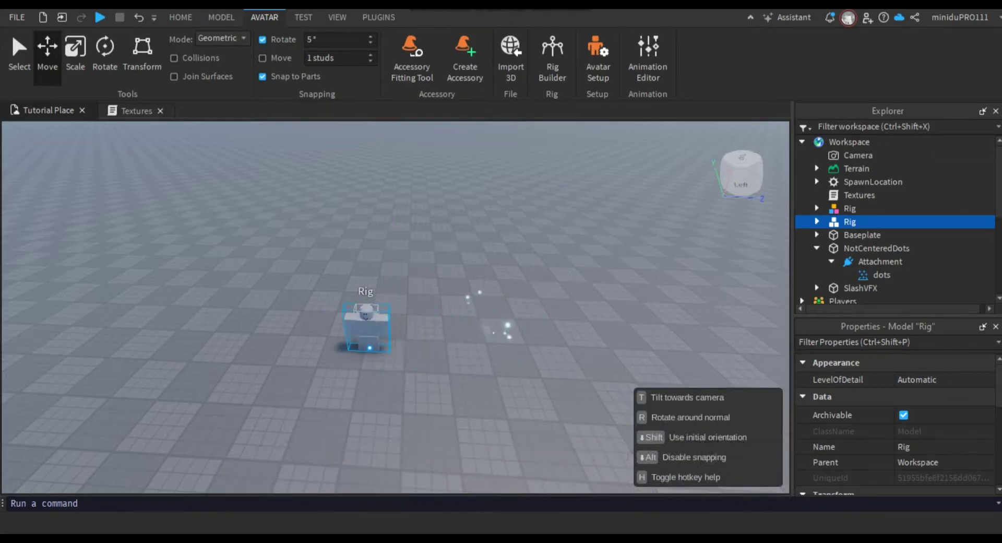
Reposition the new rig on the baseplate and deselect it.
drag(367, 334, 405, 329)
right_drag(405, 329, 397, 251)
scroll(418, 314, up, 5)
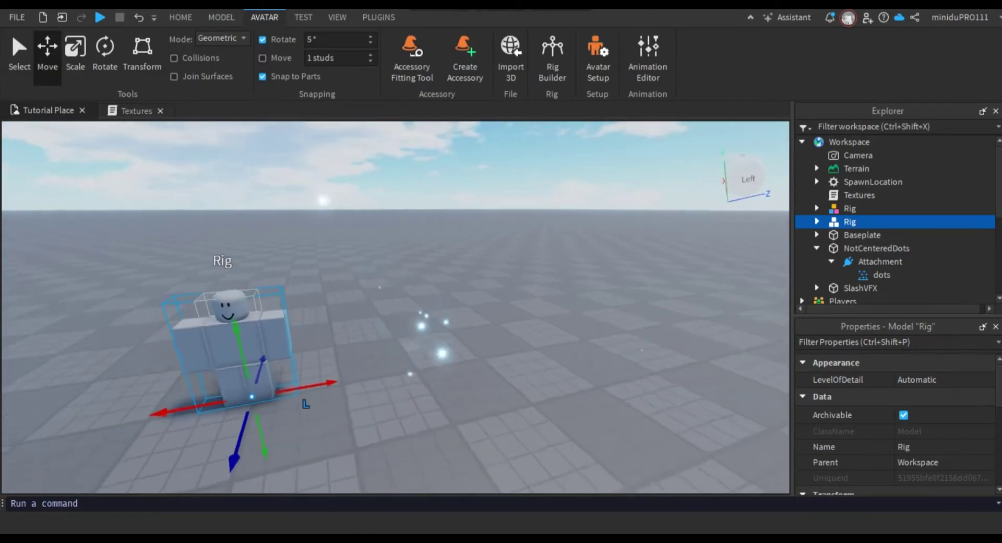
drag(238, 342, 360, 344)
click(470, 313)
right_drag(470, 314, 449, 264)
scroll(417, 313, up, 4)
scroll(449, 314, down, 6)
scroll(449, 313, up, 3)
scroll(449, 314, down, 1)
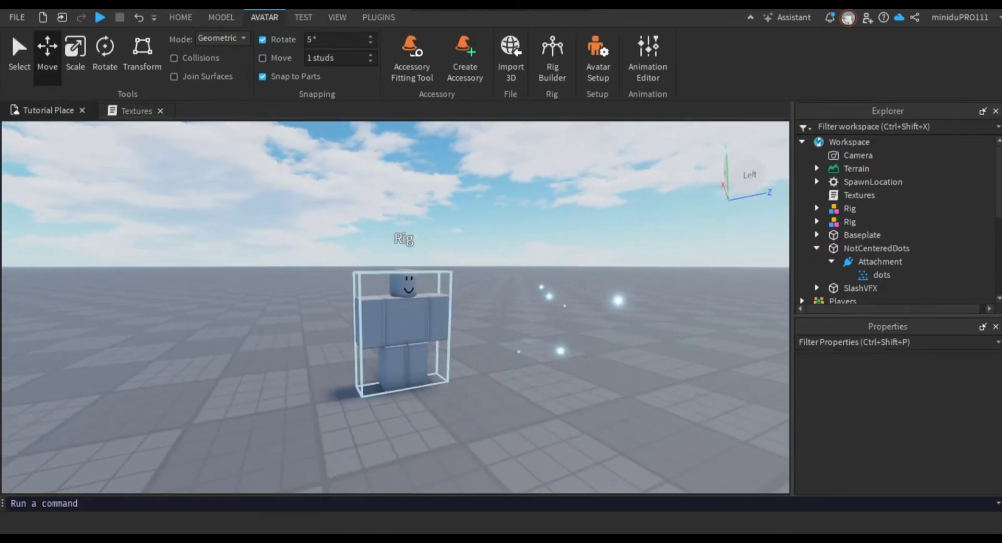
Insert an Attachment into the new rig's HumanoidRootPart.
click(850, 221)
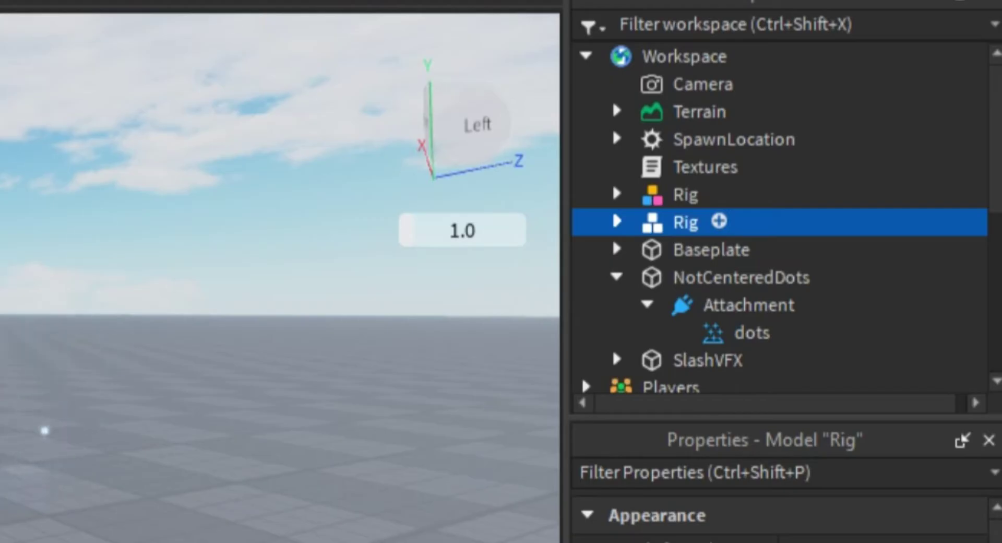
click(618, 222)
scroll(679, 229, down, 2)
click(731, 204)
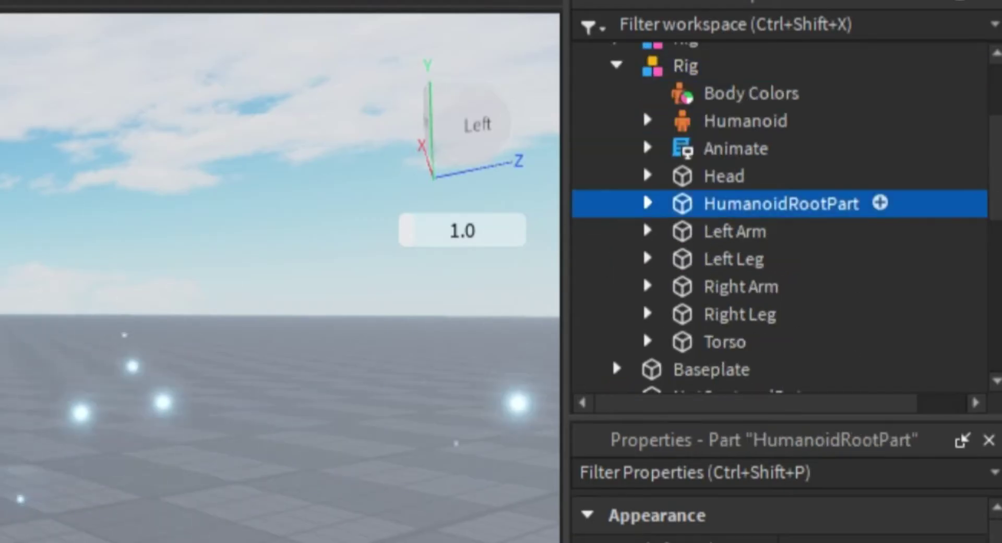
click(648, 203)
click(648, 203)
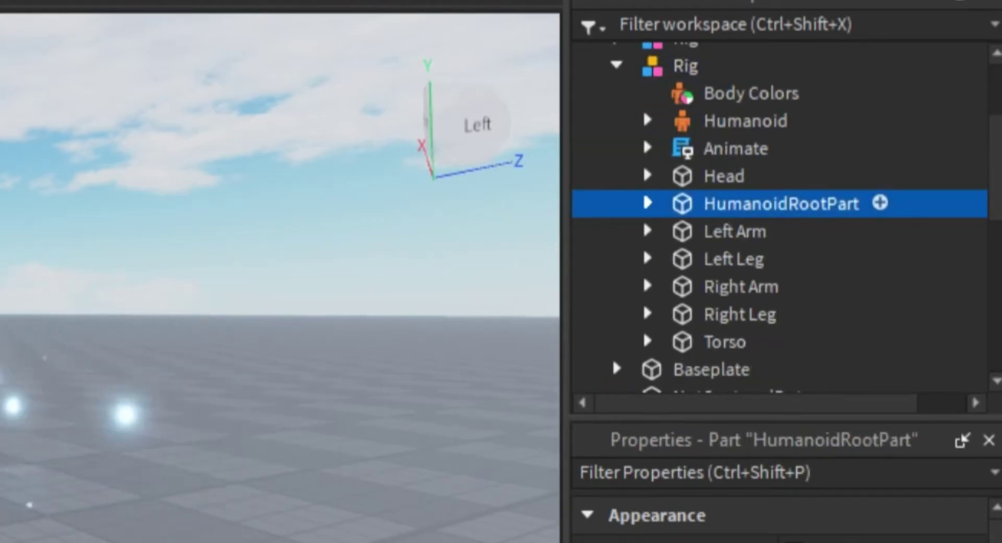
key(ctrl+i)
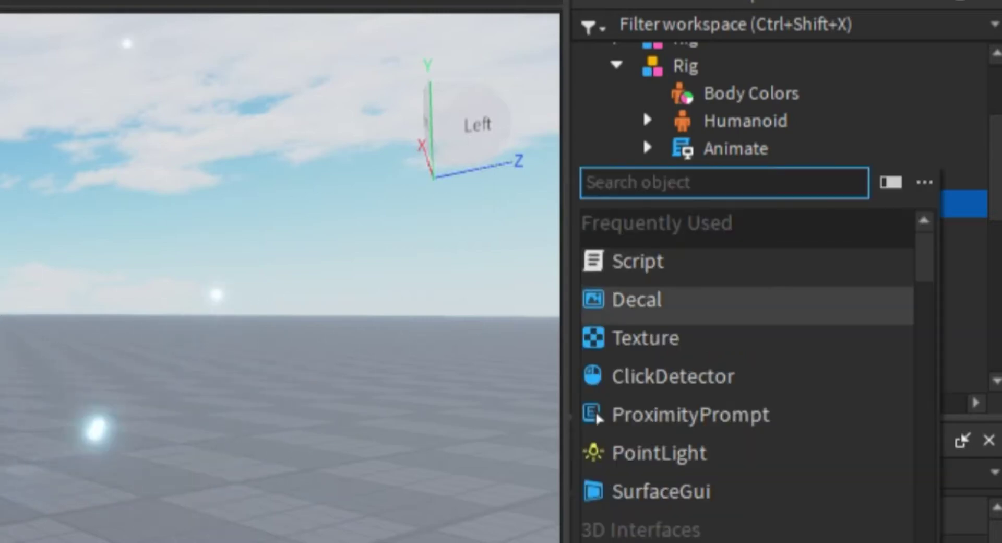
text(a)
key(Return)
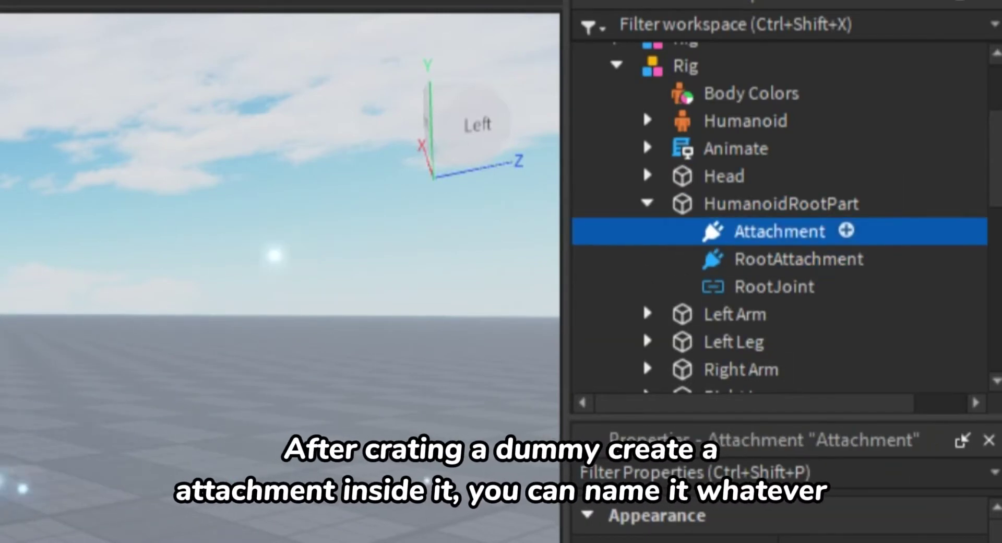
Rename the new attachment in HumanoidRootPart to Main.
key(F2)
key(BackSpace)
text(M)
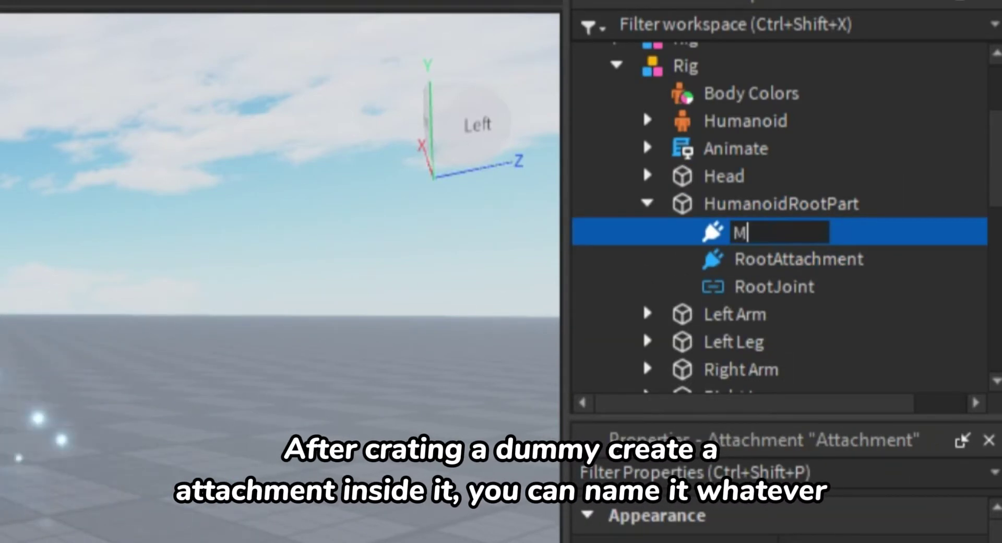
text(ain)
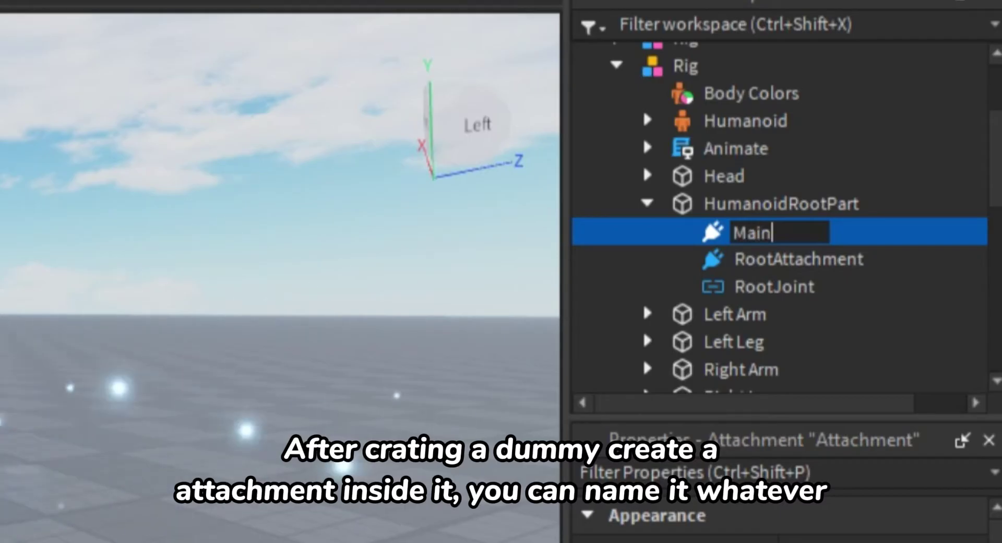
key(Return)
Insert a second Attachment inside the Main attachment.
click(794, 231)
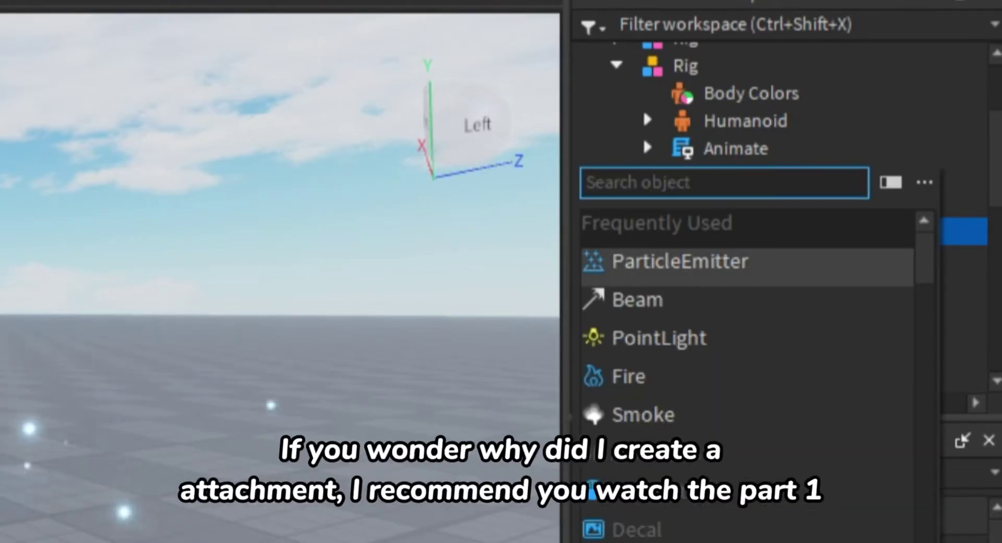
text(a)
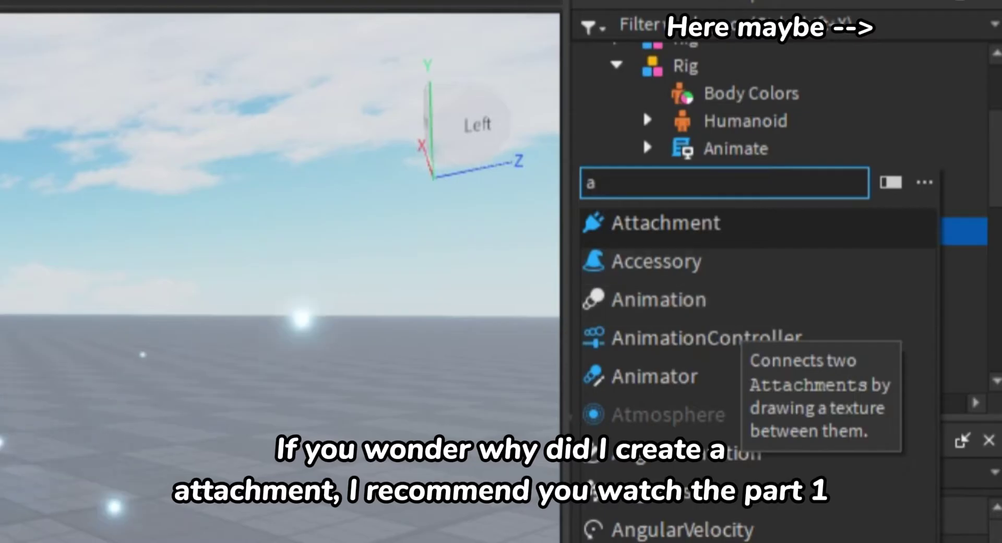
key(Return)
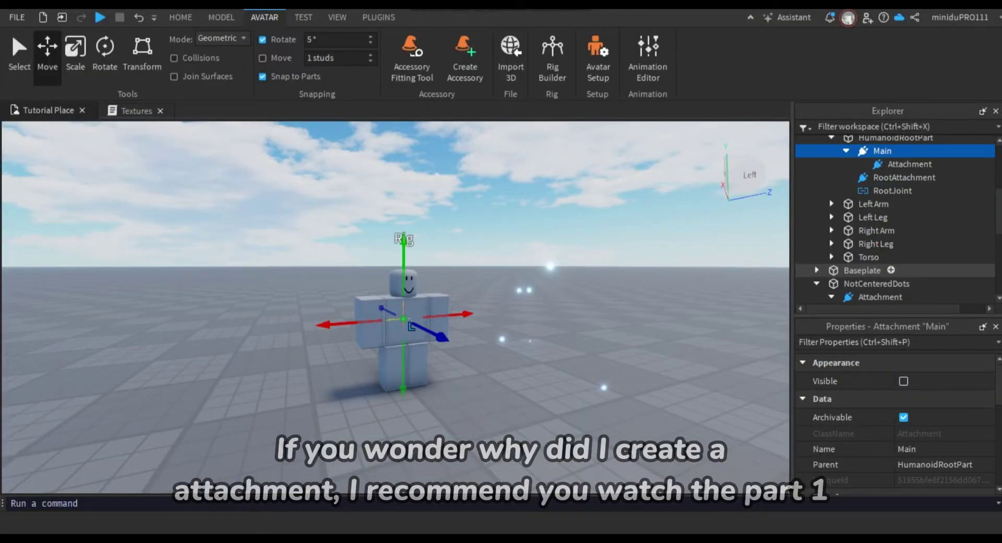
Move the dots particle emitter from the NotCenteredDots attachment into the rig's Main attachment.
scroll(883, 272, down, 1)
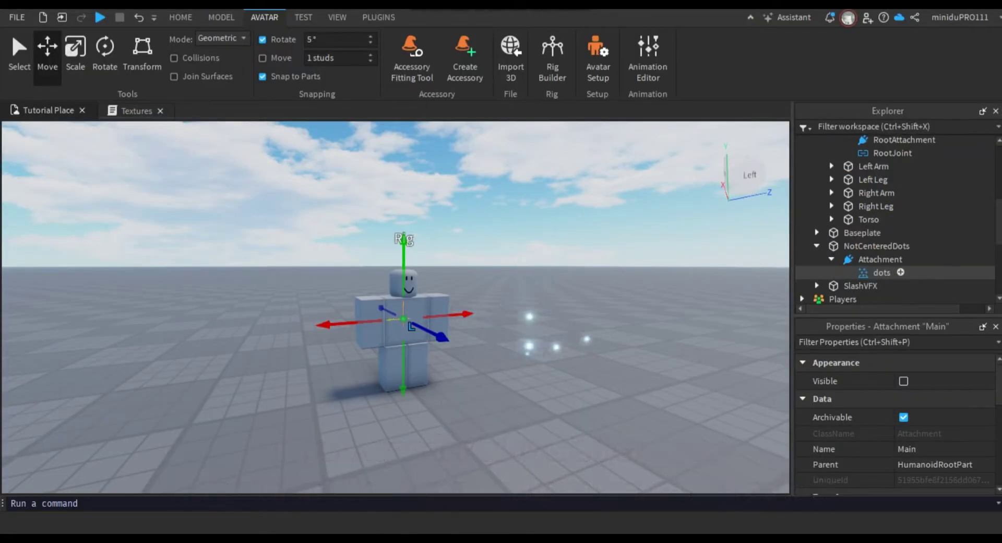
click(883, 273)
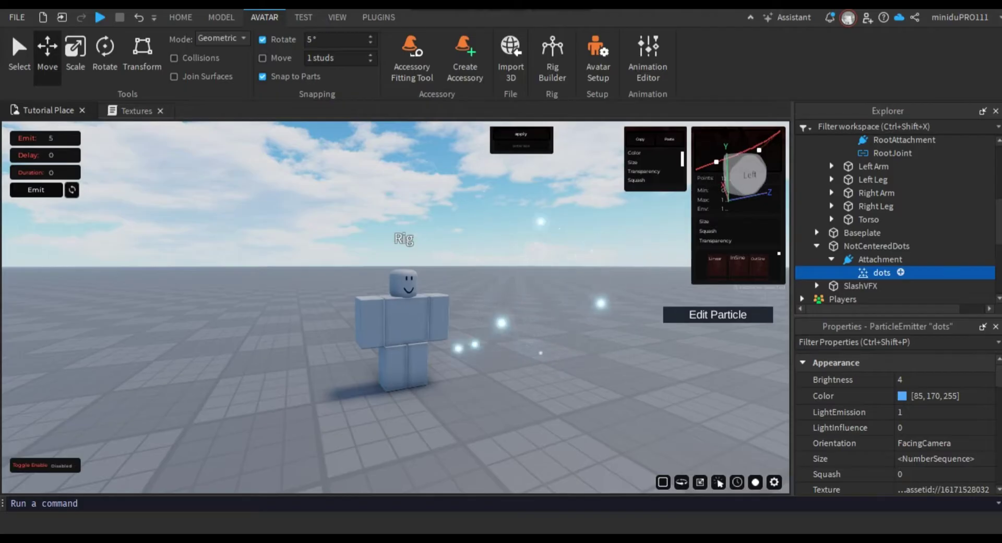
drag(882, 272, 888, 225)
scroll(885, 253, up, 3)
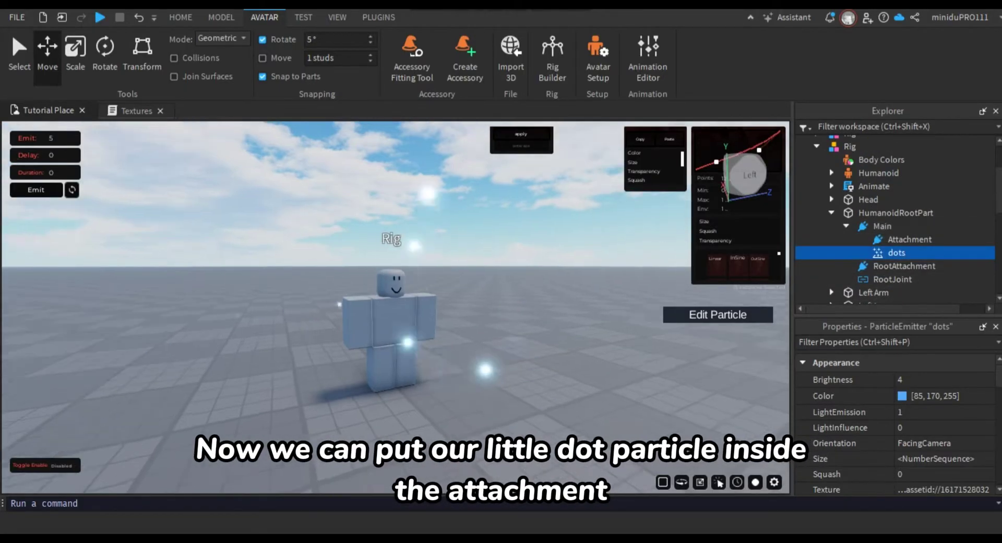
mouse_move(469, 314)
right_down()
mouse_move(517, 313)
mouse_move(459, 319)
mouse_move(486, 308)
mouse_move(454, 324)
right_up()
scroll(460, 319, up, 2)
scroll(460, 318, down, 5)
scroll(485, 308, up, 2)
scroll(485, 308, up, 3)
scroll(449, 339, down, 2)
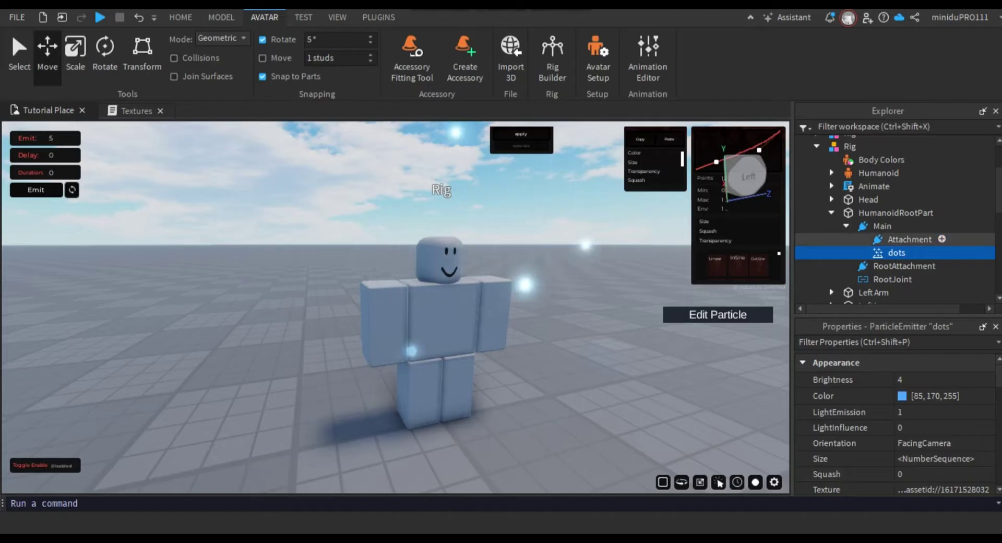
Reparent the dots emitter from Main to the Attachment nested inside it.
click(910, 240)
click(897, 253)
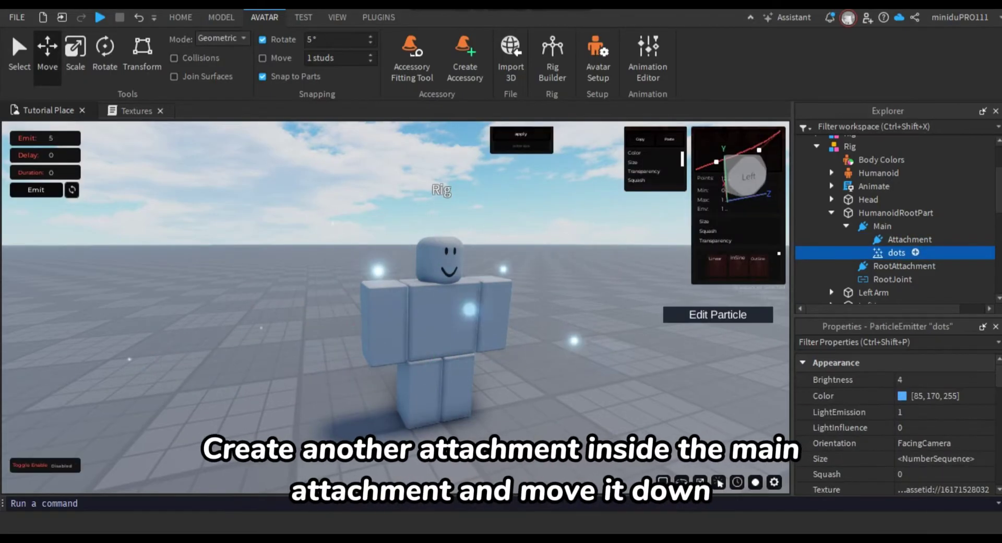
drag(897, 253, 910, 240)
Lower the nested Attachment 3 studs to the rig's feet.
click(909, 239)
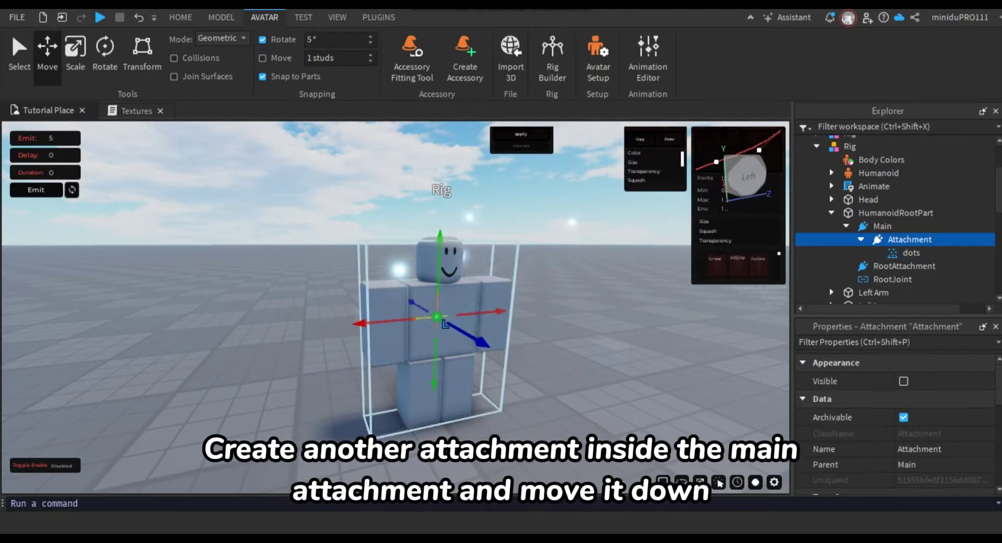
drag(439, 266, 436, 345)
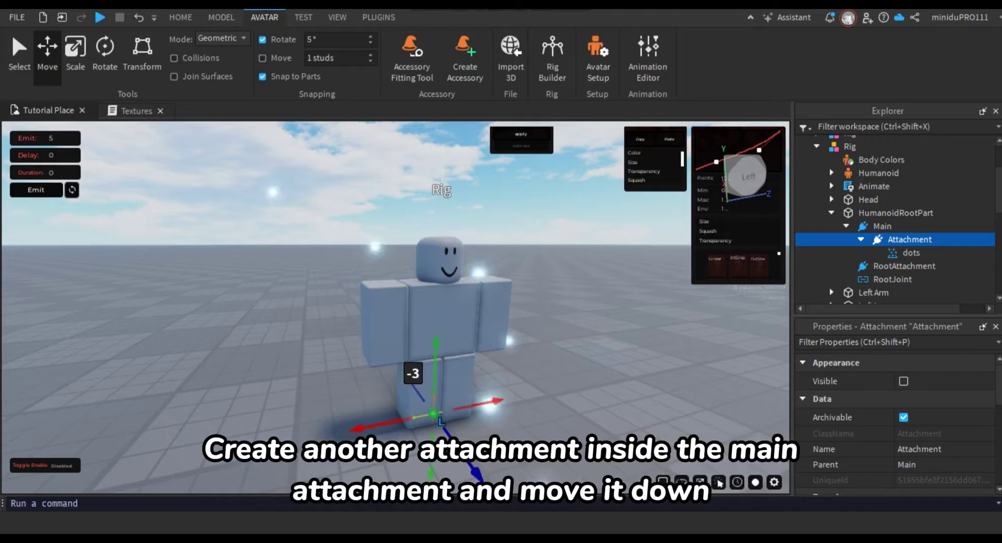
scroll(396, 307, down, 3)
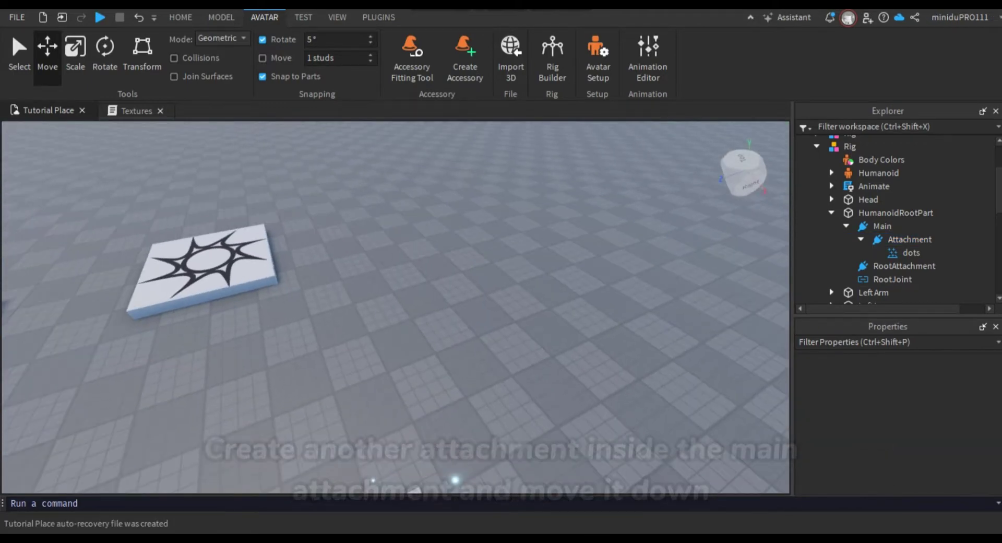
Set the SpreadAngle of the dots emitter to 15, 15.
right_drag(395, 307, 339, 324)
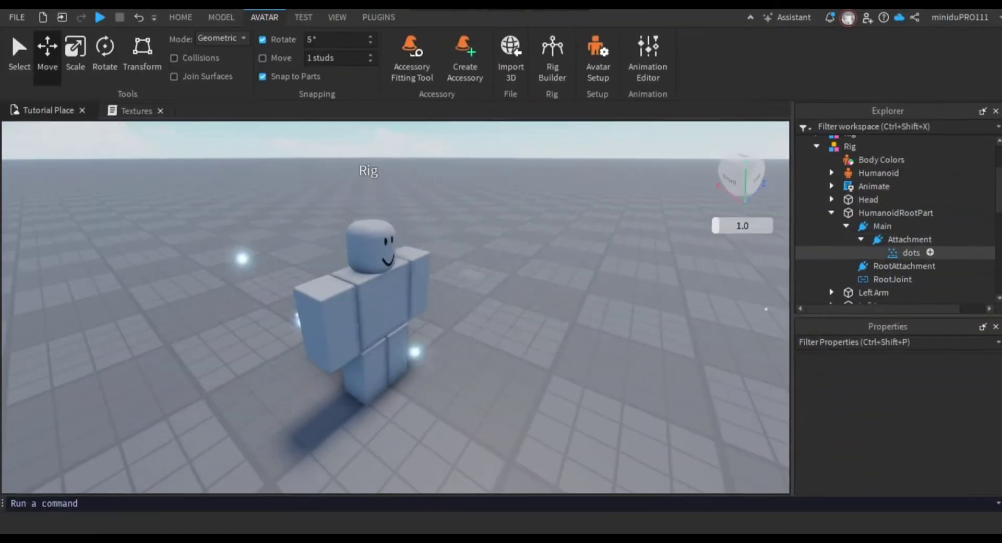
click(911, 253)
scroll(895, 418, down, 5)
scroll(895, 423, down, 3)
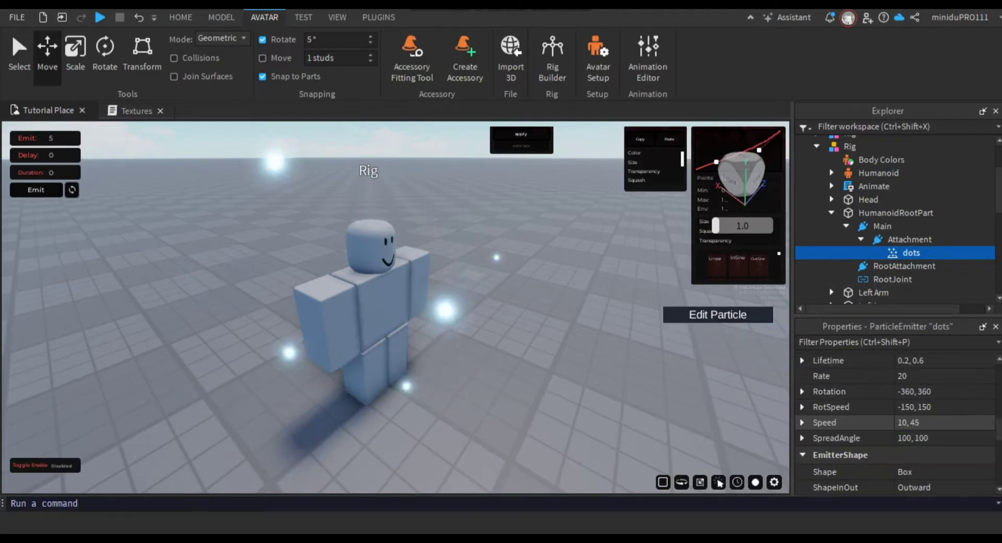
click(919, 438)
text(100, 100)
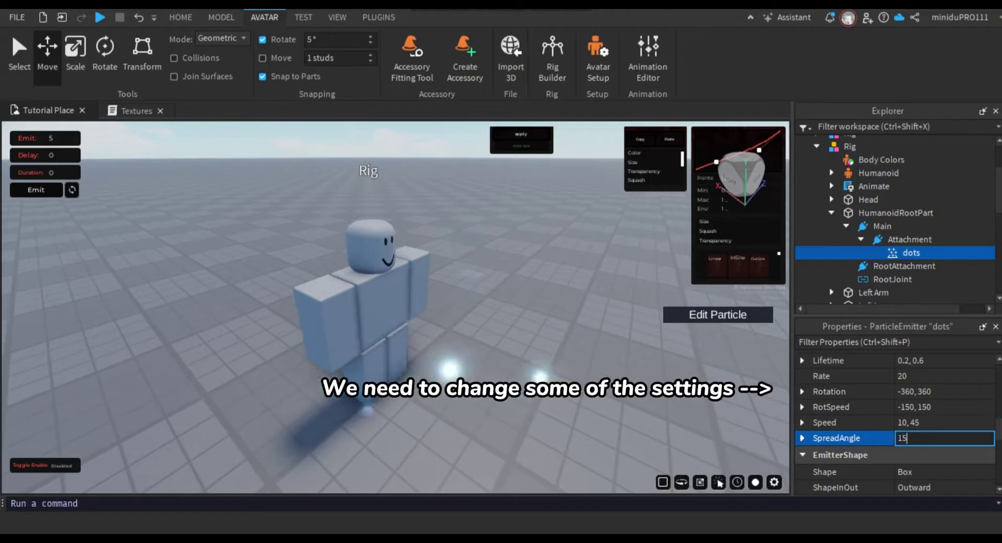
key(Return)
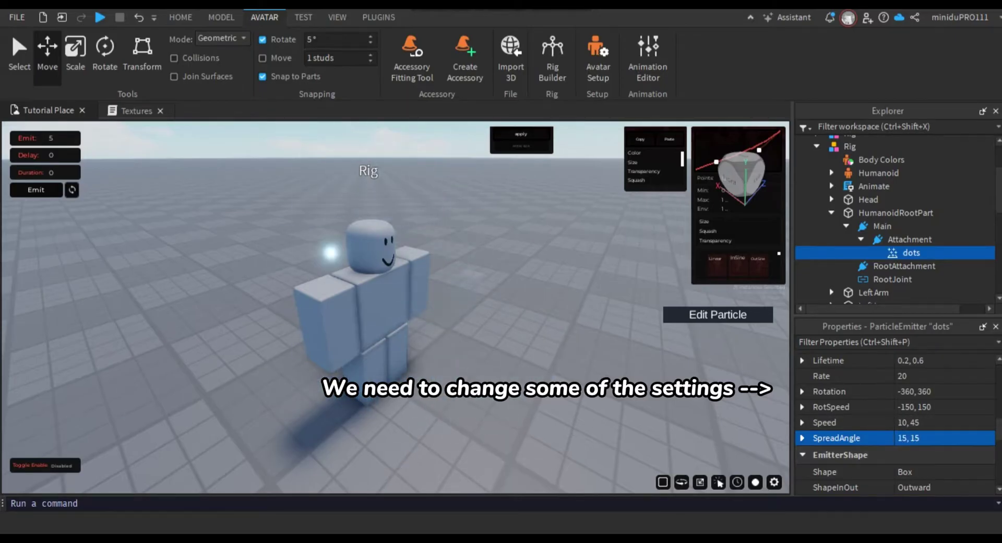
Set the Lifetime of the dots emitter to 0.2.
right_drag(396, 307, 335, 264)
key(s)
scroll(905, 436, up, 2)
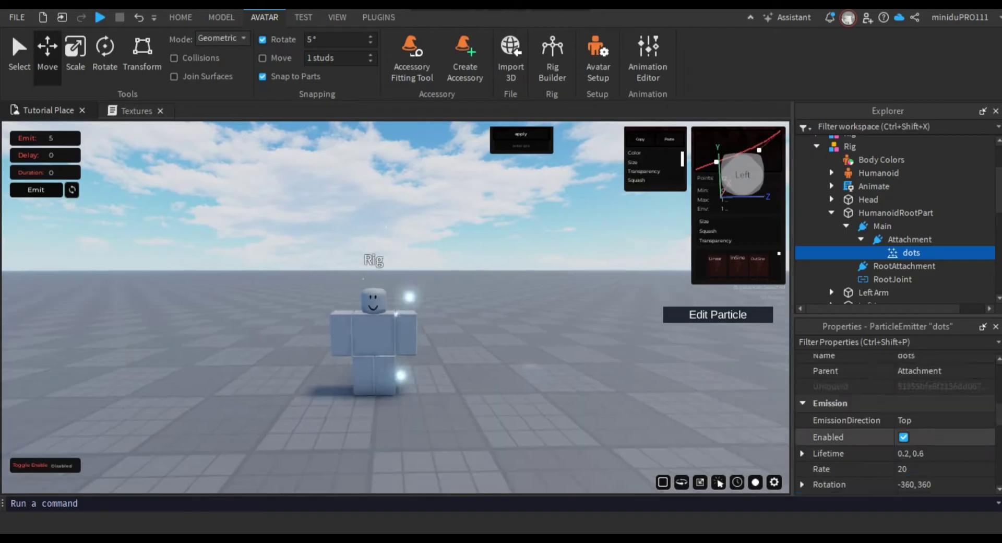
scroll(911, 436, down, 2)
scroll(911, 423, up, 1)
click(913, 407)
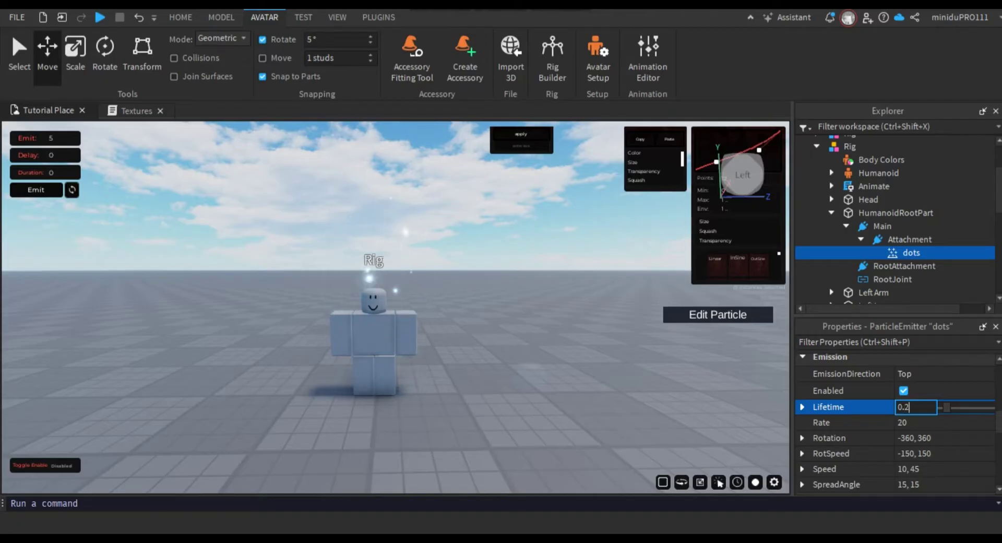
Set the Speed of the dots emitter to 1, 10.
key(w)
key(a)
right_drag(522, 313, 580, 323)
scroll(914, 453, down, 1)
click(914, 423)
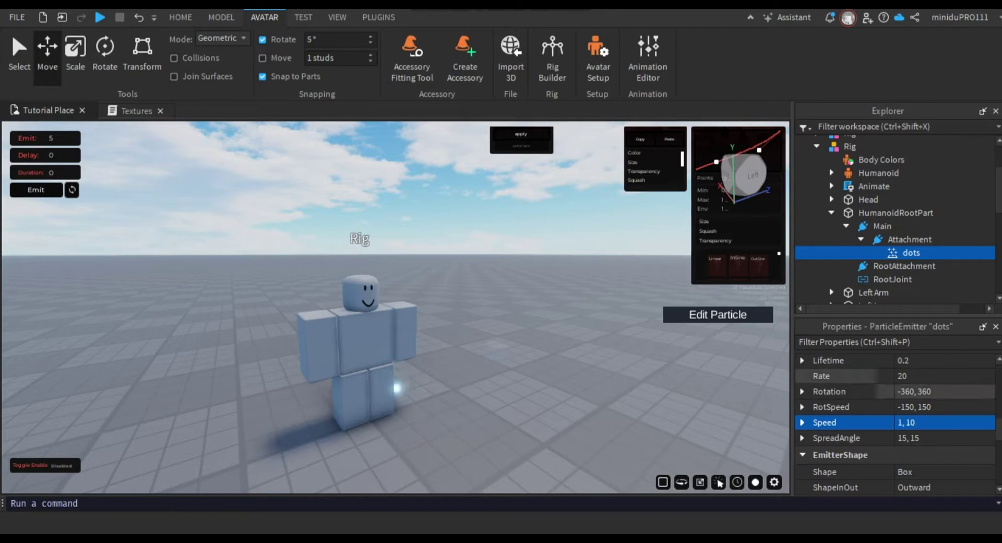
Set the Lifetime of the dots emitter to the range 0.2, 0.6.
key(a)
right_drag(417, 309, 469, 328)
key(w)
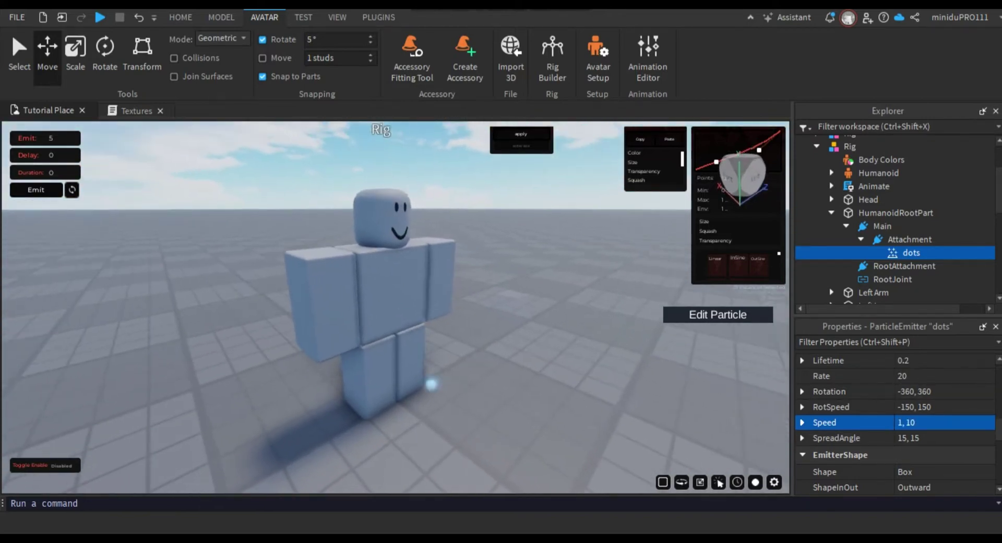
click(916, 360)
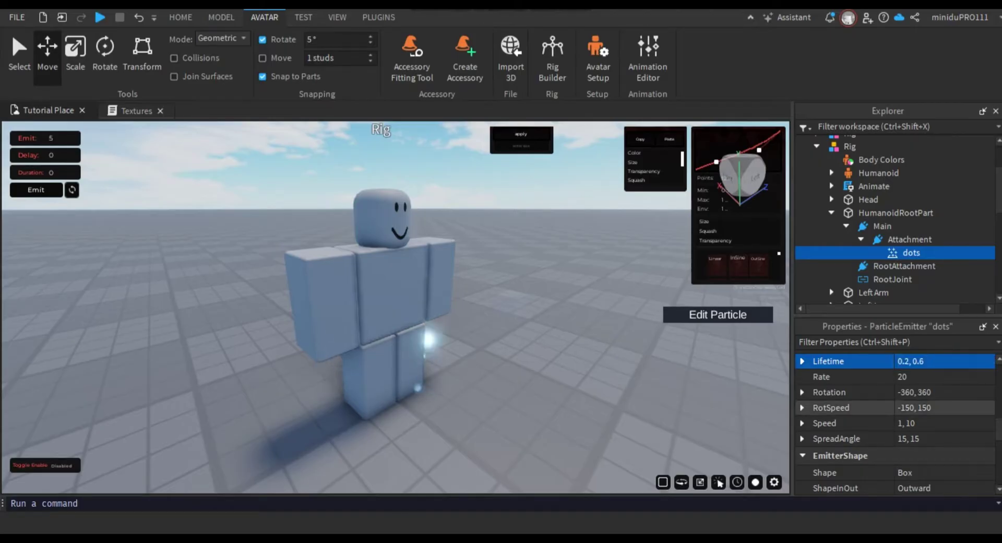
Set the Lifetime of the dots emitter to the range 1, 1.5.
key(w)
key(d)
right_drag(470, 313, 408, 306)
key(s)
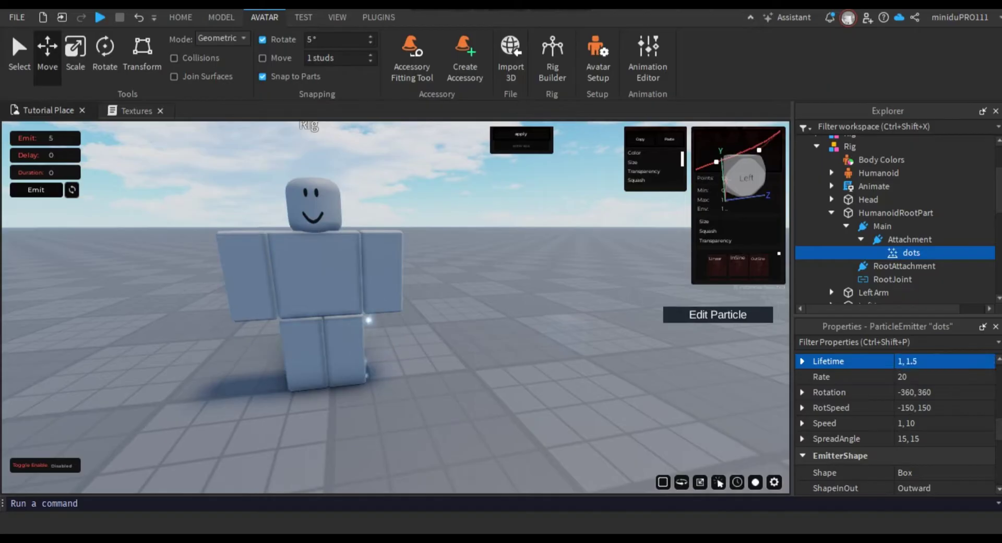
right_drag(407, 313, 384, 292)
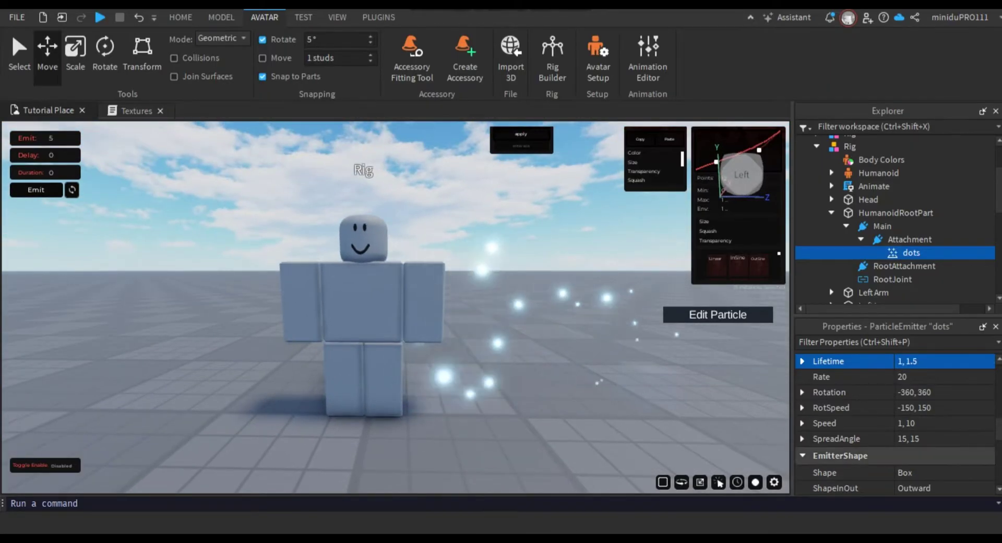
Examine how the dots particles spread around the rig from different angles and distances.
key(d)
right_drag(396, 308, 433, 319)
key(w)
key(a)
key(s)
key(s)
scroll(887, 450, down, 1)
scroll(895, 423, down, 2)
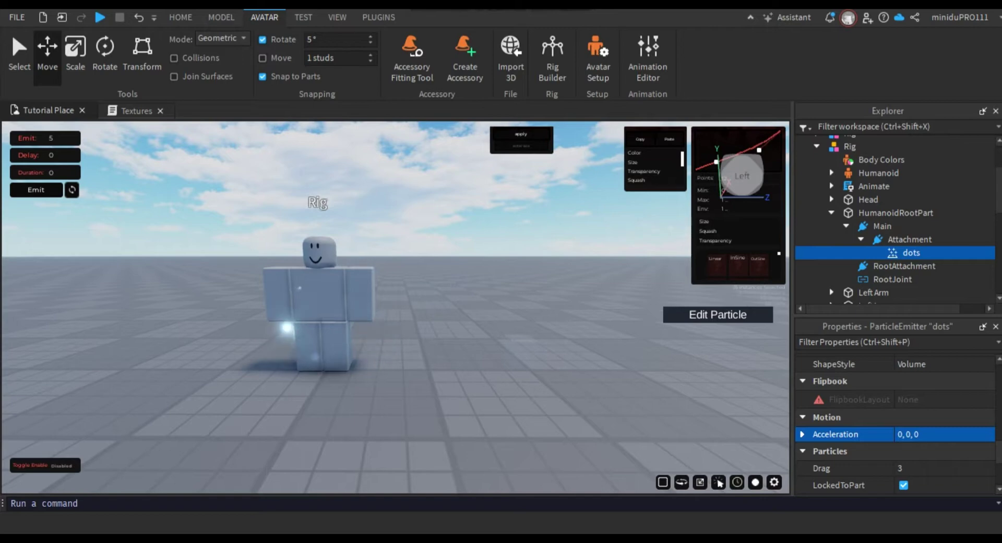
Set the SpreadAngle of the dots emitter to 80, 80.
key(a)
right_drag(433, 319, 472, 306)
scroll(862, 439, up, 3)
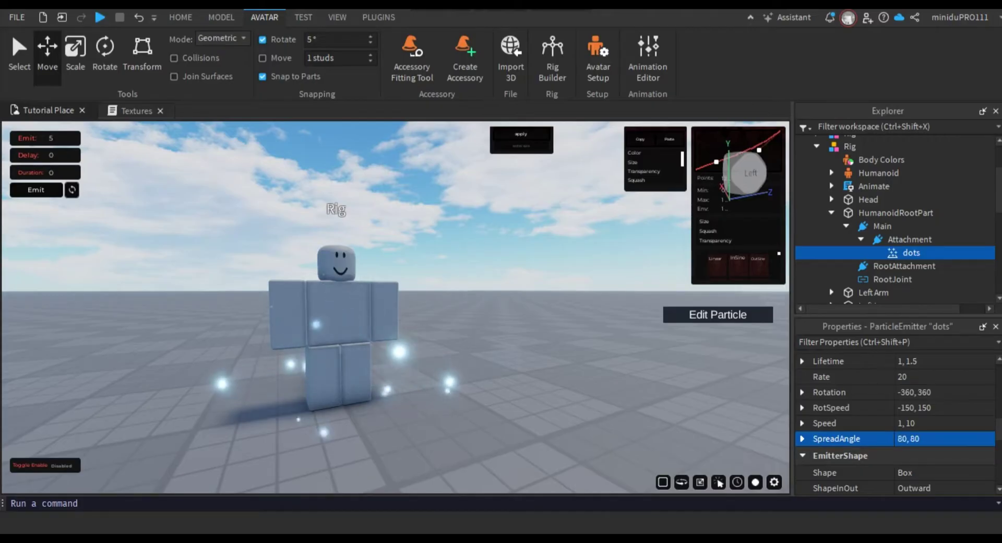
Set the Speed of the dots emitter to the range 1, 30.
right_drag(396, 308, 364, 307)
scroll(396, 308, down, 3)
scroll(395, 308, up, 3)
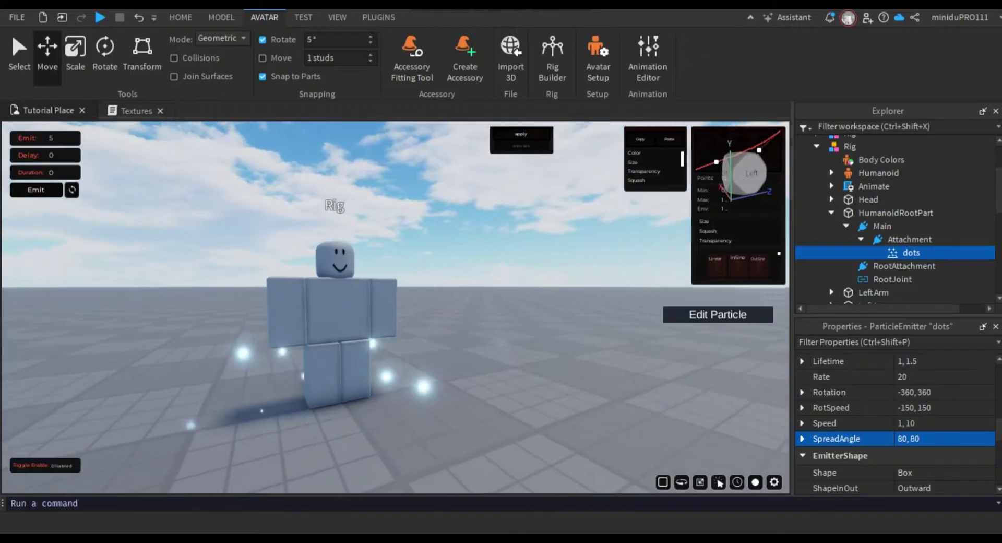
scroll(395, 308, down, 2)
scroll(396, 308, up, 2)
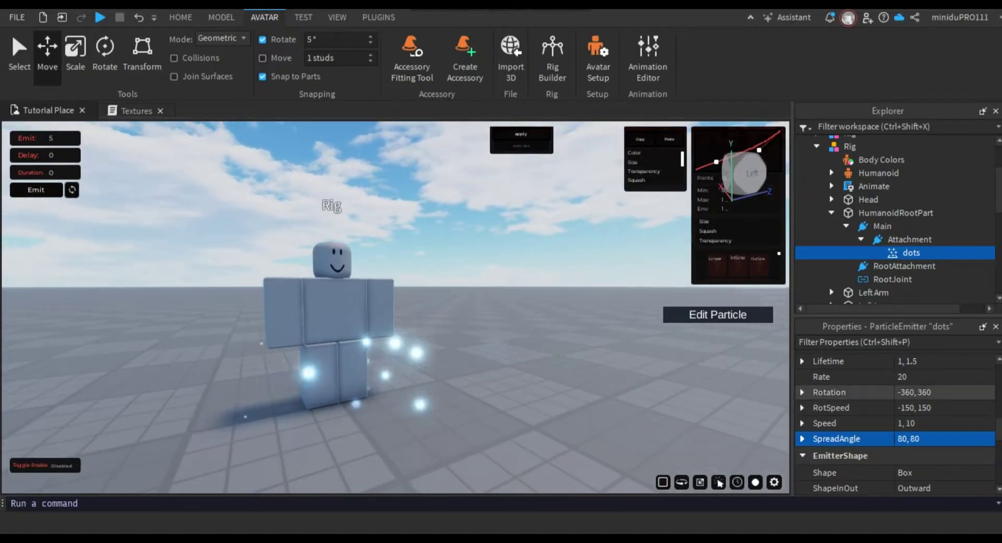
scroll(846, 423, up, 3)
scroll(846, 423, down, 3)
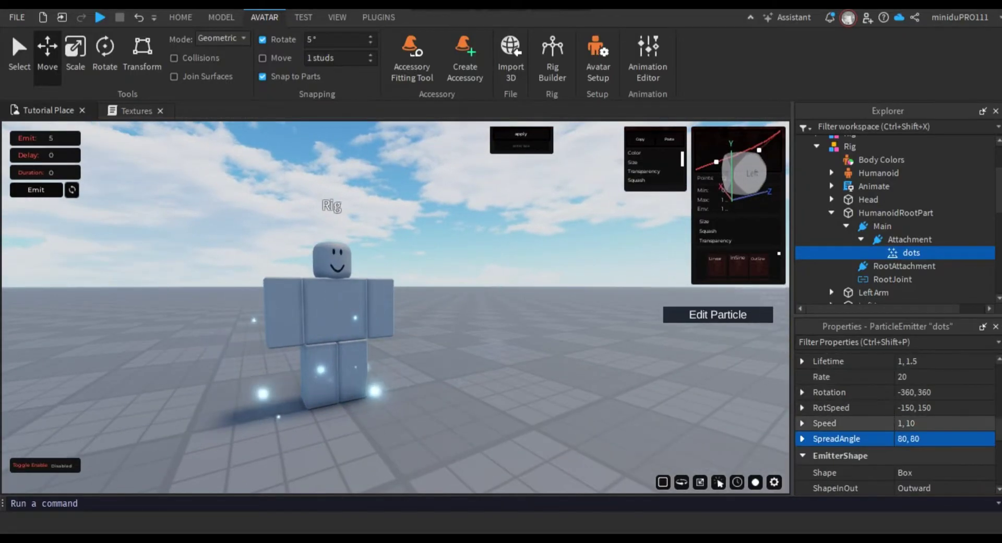
click(912, 423)
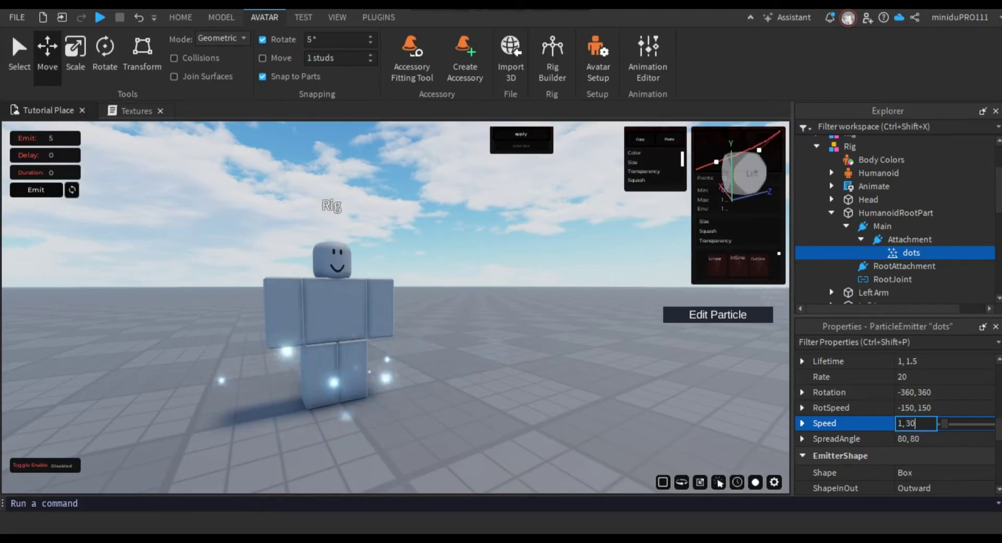
click(522, 272)
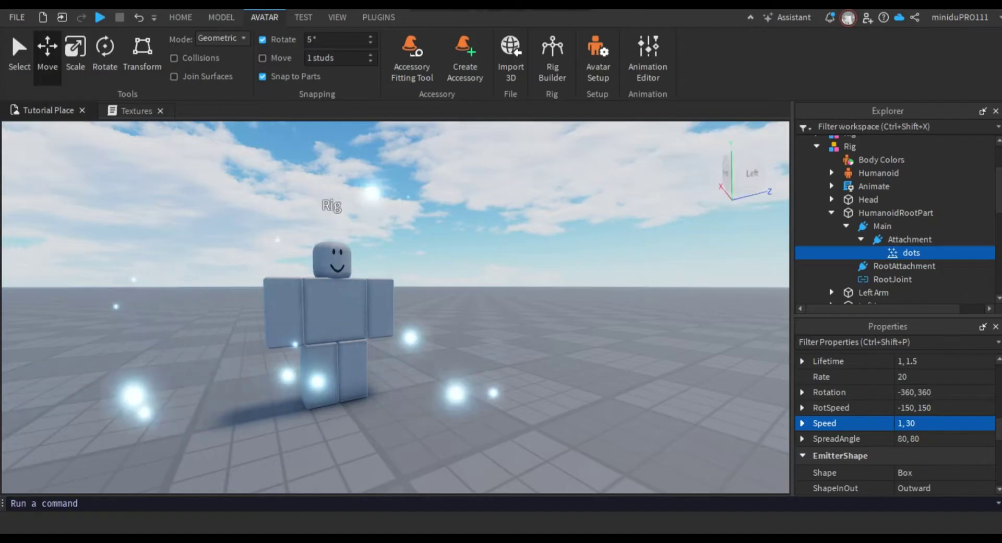
Reselect the dots emitter and set its Lifetime to the range 0.6, 1.
key(s)
right_drag(522, 272, 522, 276)
key(w)
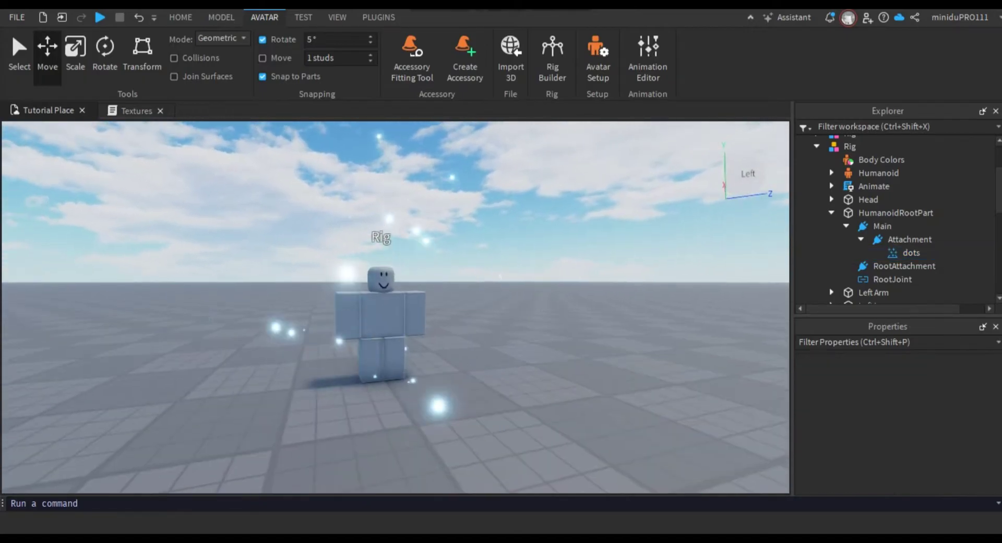
click(913, 253)
scroll(861, 438, down, 8)
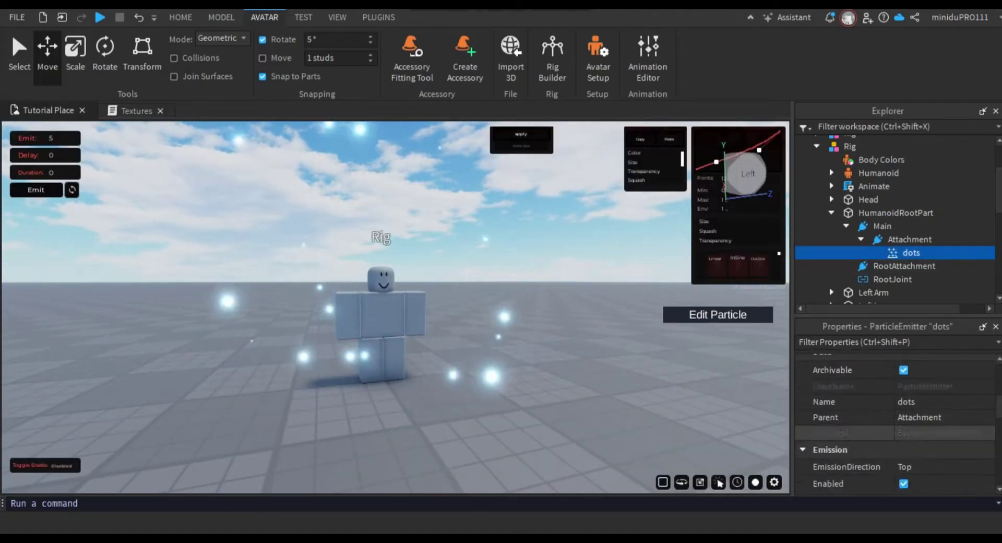
click(917, 407)
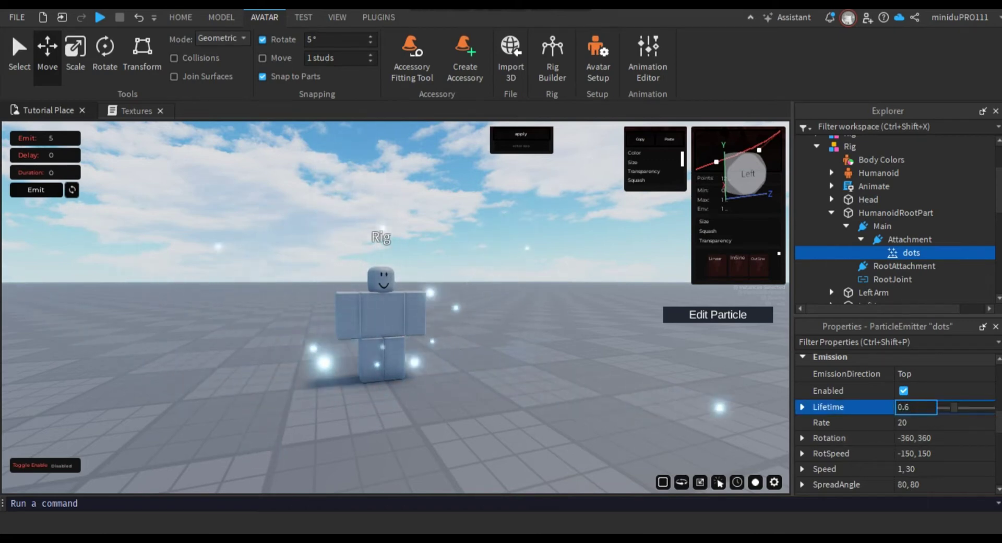
text(0.6, 1)
key(Return)
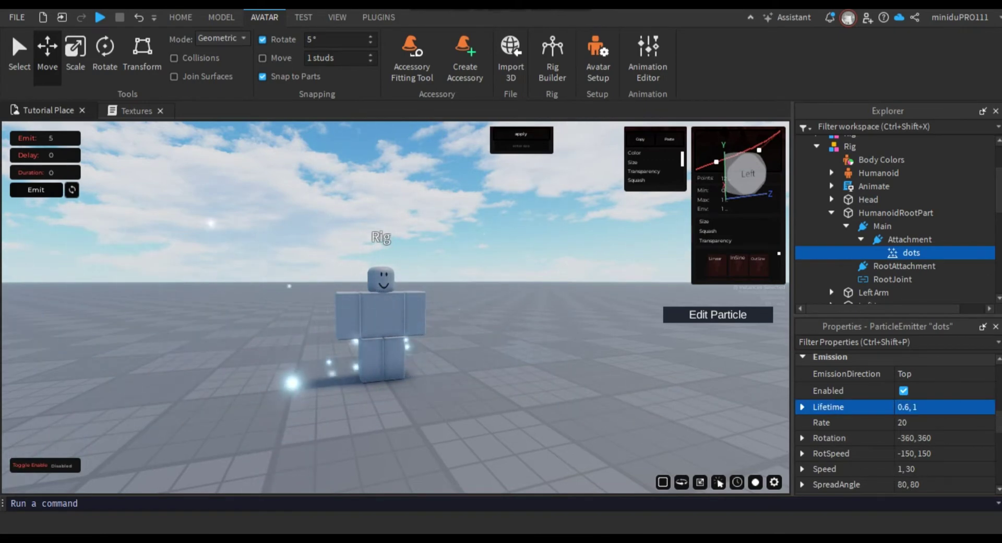
Set the Lifetime of the dots emitter to the range 0.5, 0.6.
right_drag(396, 308, 426, 314)
key(a)
key(w)
key(s)
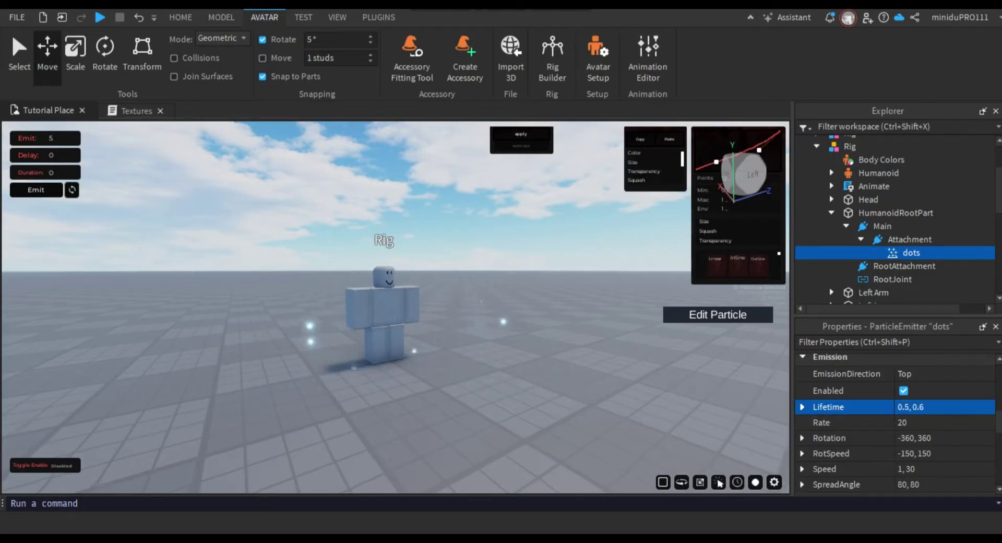
Set the Lifetime of the dots emitter back to the range 0.2, 0.6.
key(s)
right_drag(395, 308, 366, 302)
key(a)
key(w)
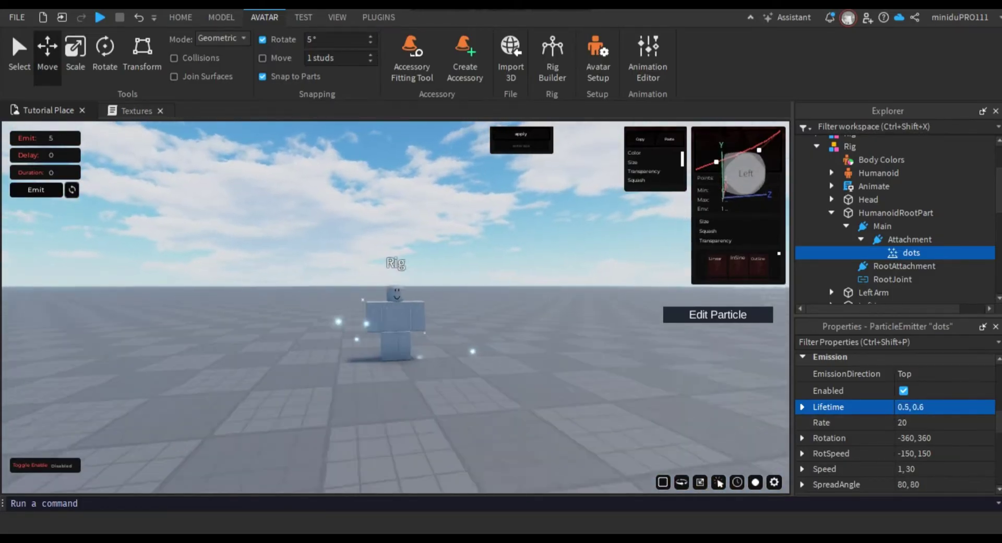
key(w)
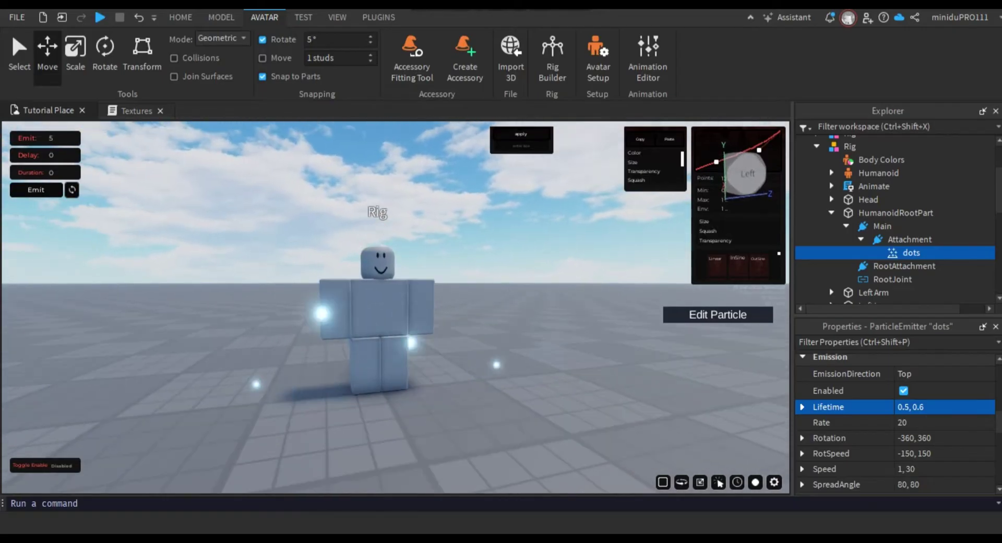
right_drag(365, 303, 368, 303)
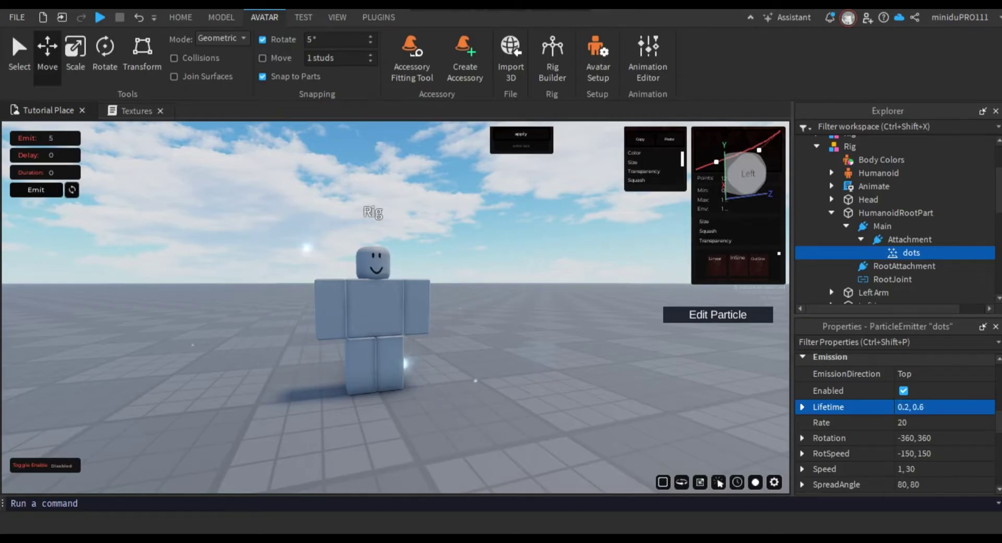
Reselect the dots emitter under the Attachment and open its Rate value for editing.
click(334, 331)
scroll(334, 331, down, 5)
right_drag(334, 331, 376, 331)
scroll(375, 331, up, 4)
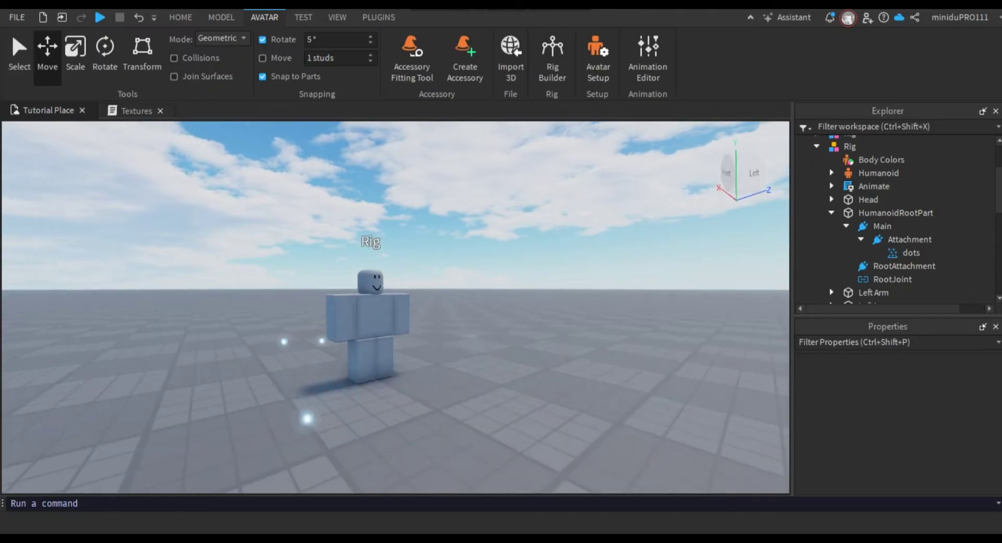
click(912, 252)
scroll(845, 425, down, 5)
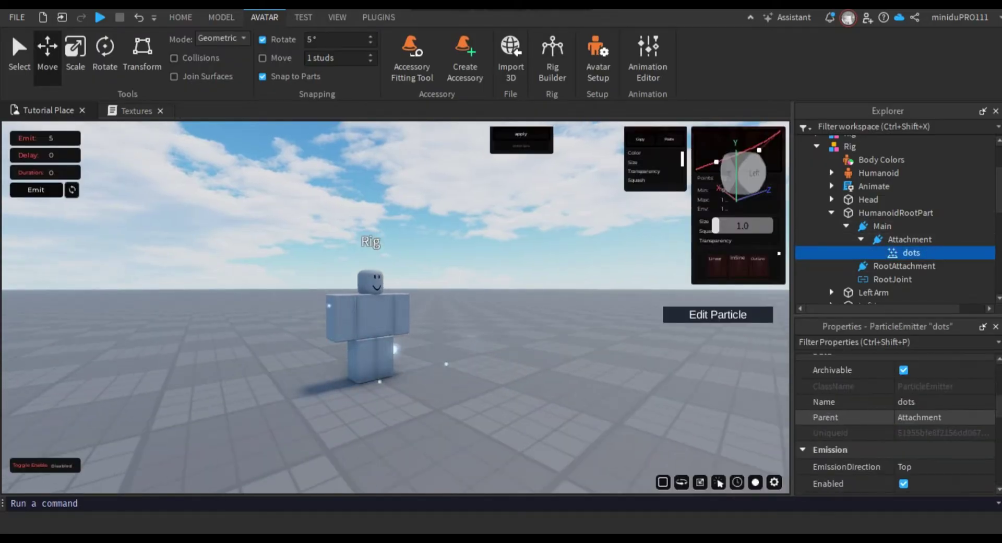
scroll(845, 418, down, 3)
click(911, 376)
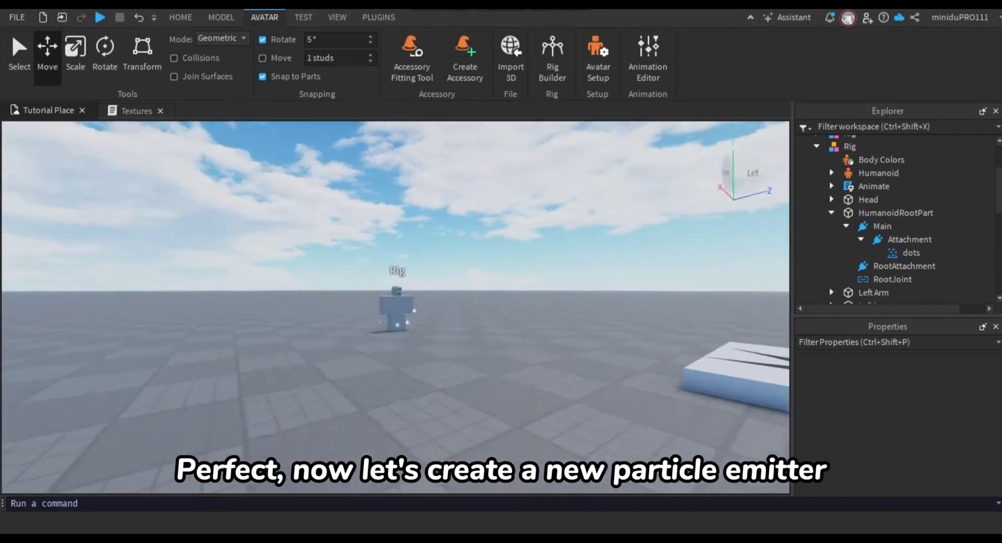
Add a new ParticleEmitter to the Attachment that holds the dots emitter.
key(w)
key(s)
key(w)
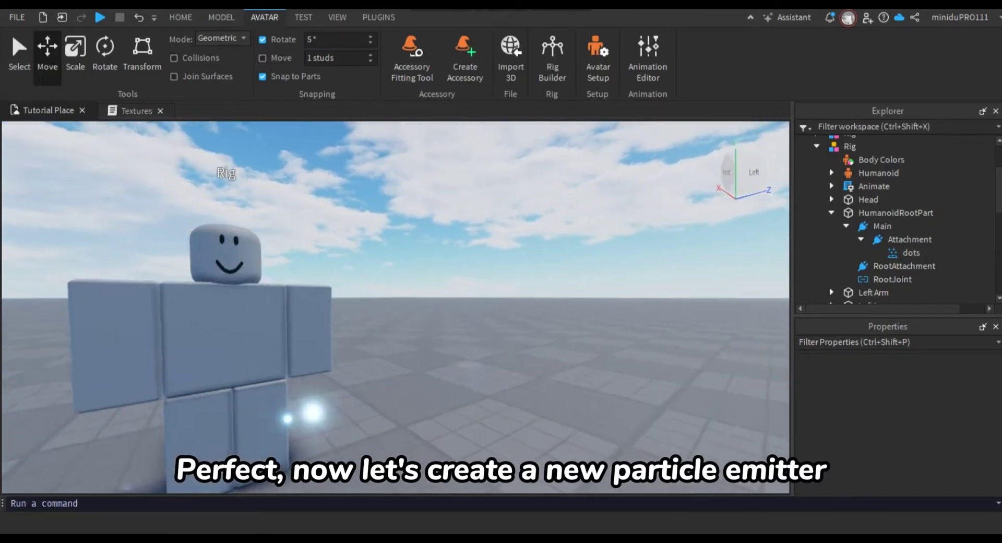
key(s)
click(910, 240)
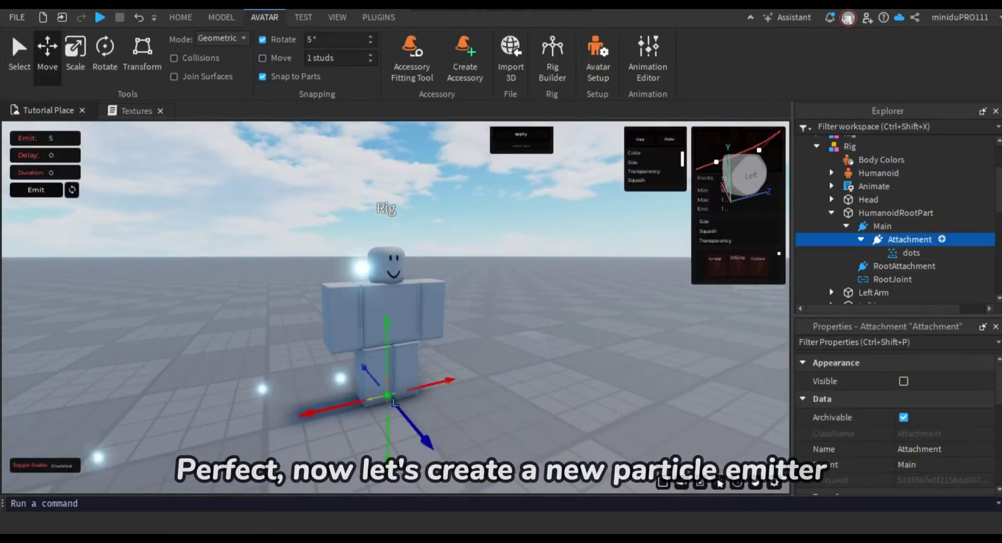
click(943, 240)
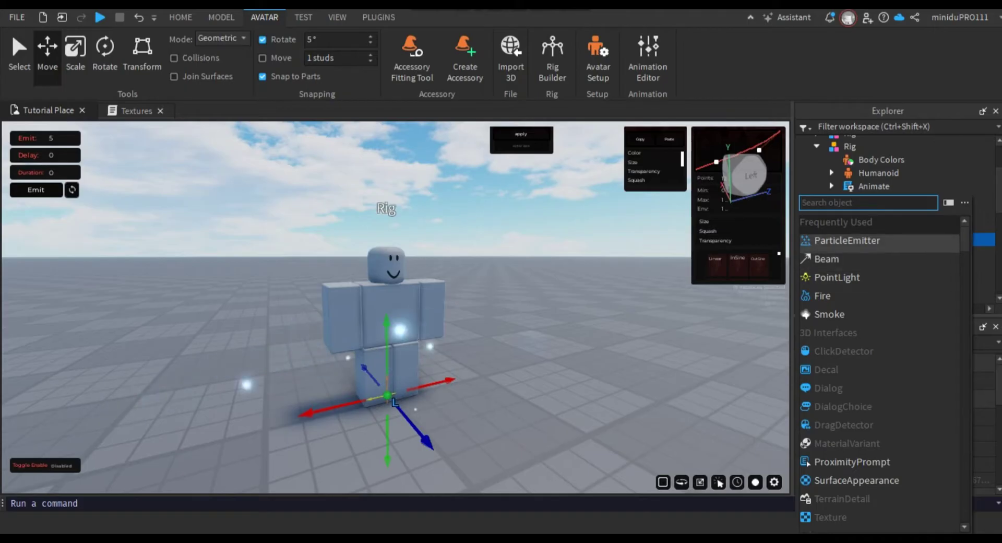
click(861, 250)
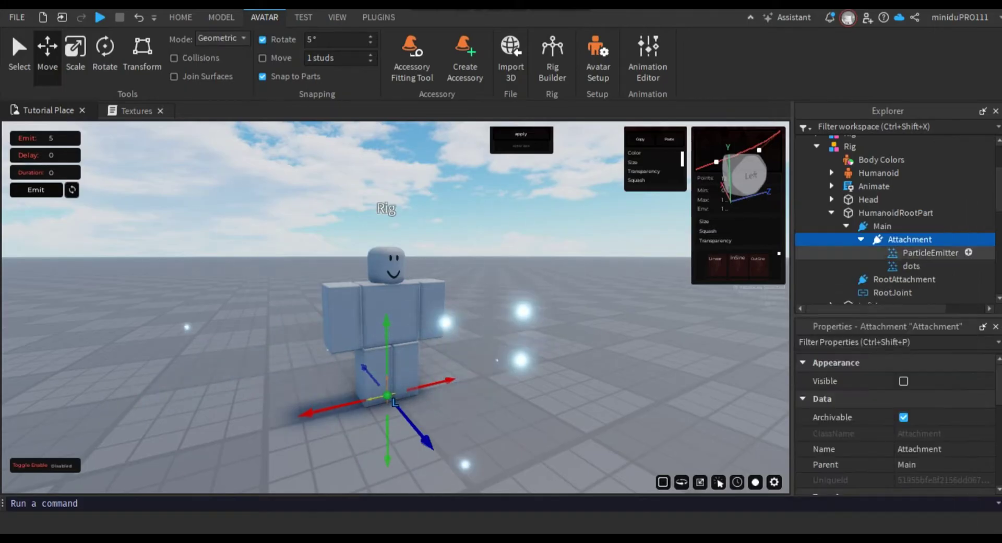
click(929, 252)
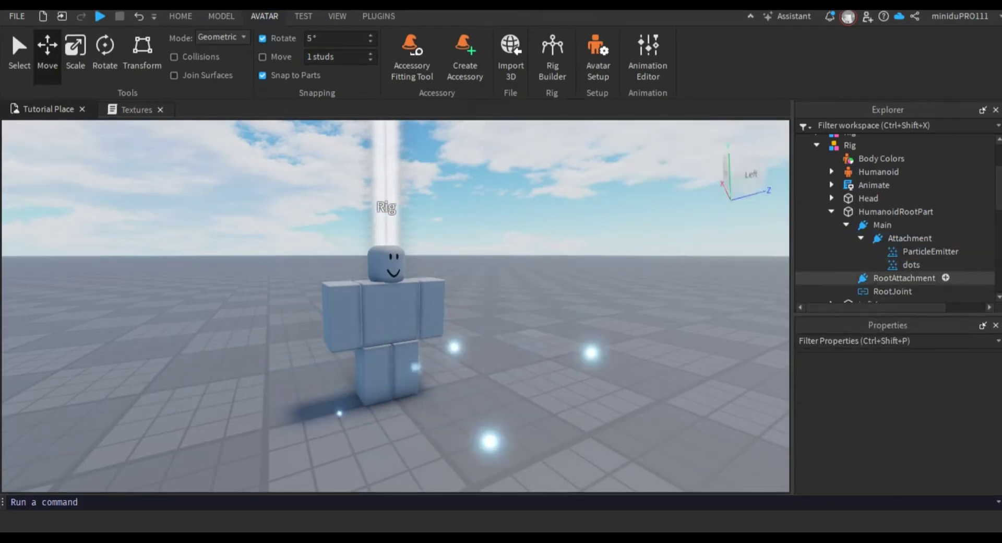
click(912, 264)
click(930, 251)
scroll(857, 426, down, 3)
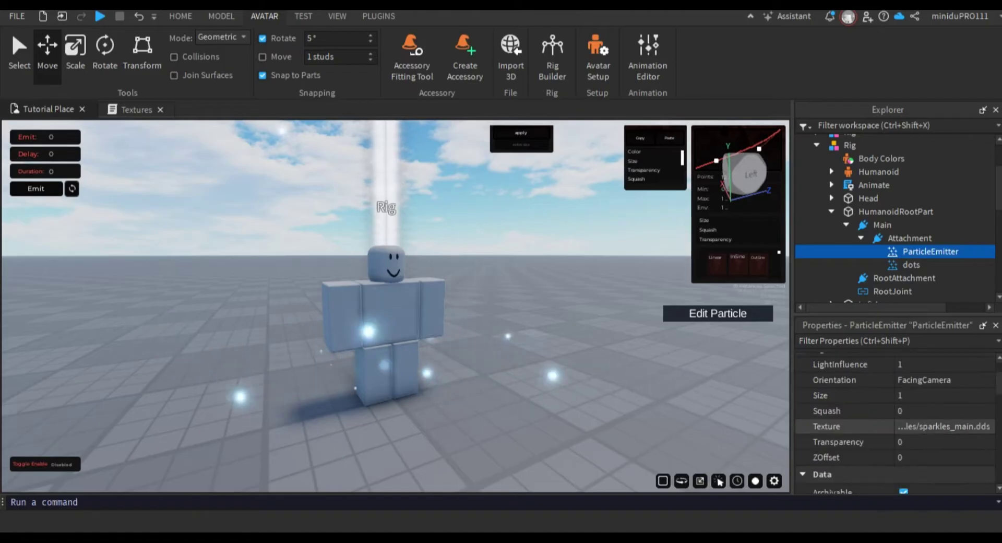
click(137, 110)
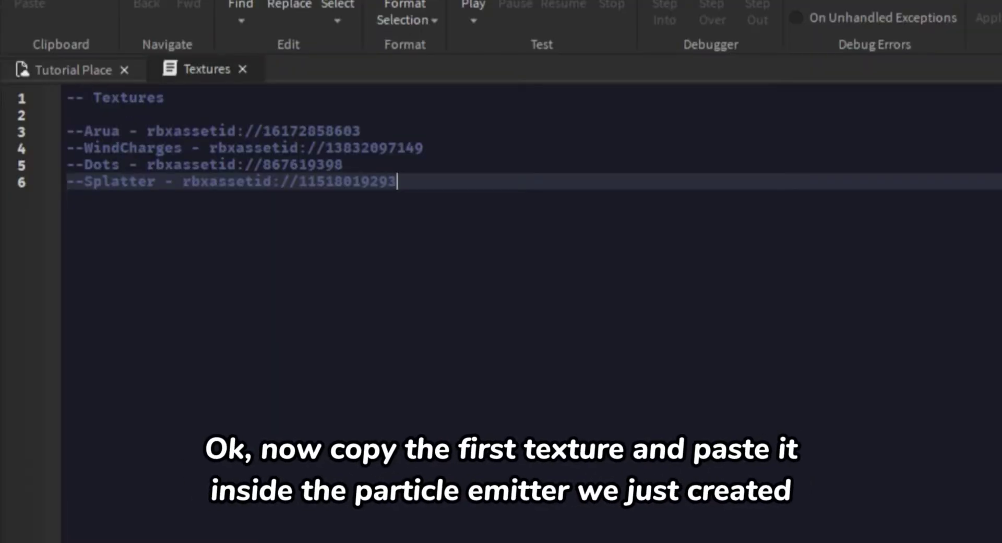
drag(97, 150, 126, 150)
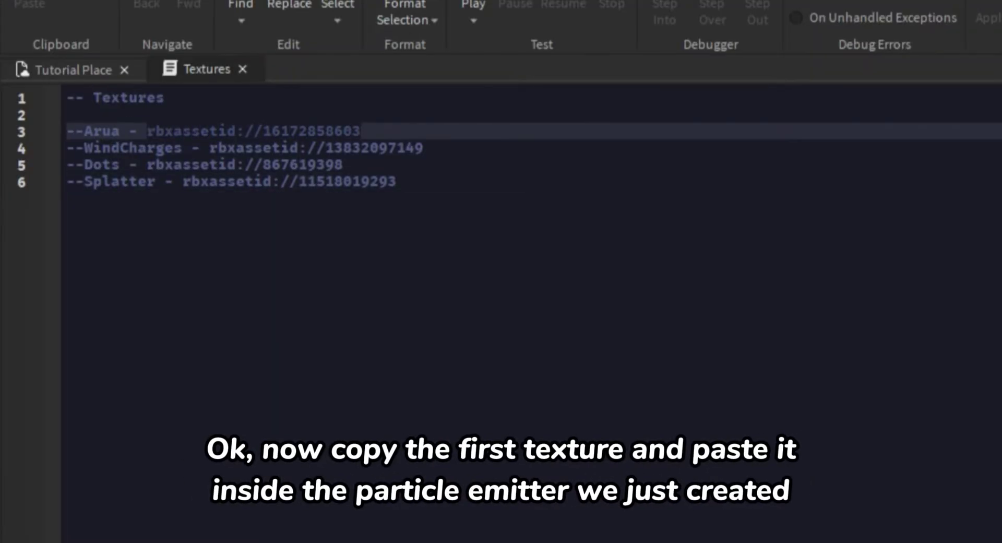
click(73, 70)
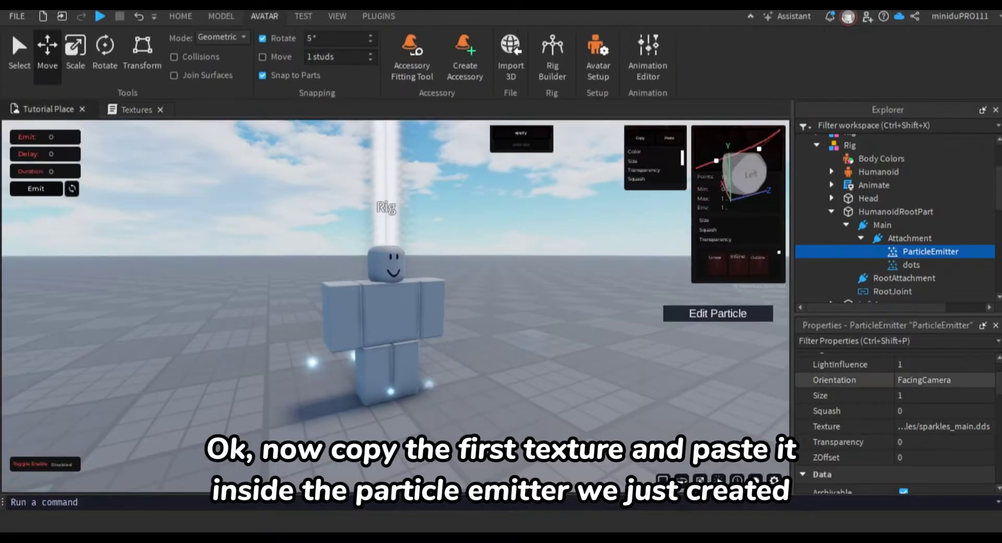
click(944, 426)
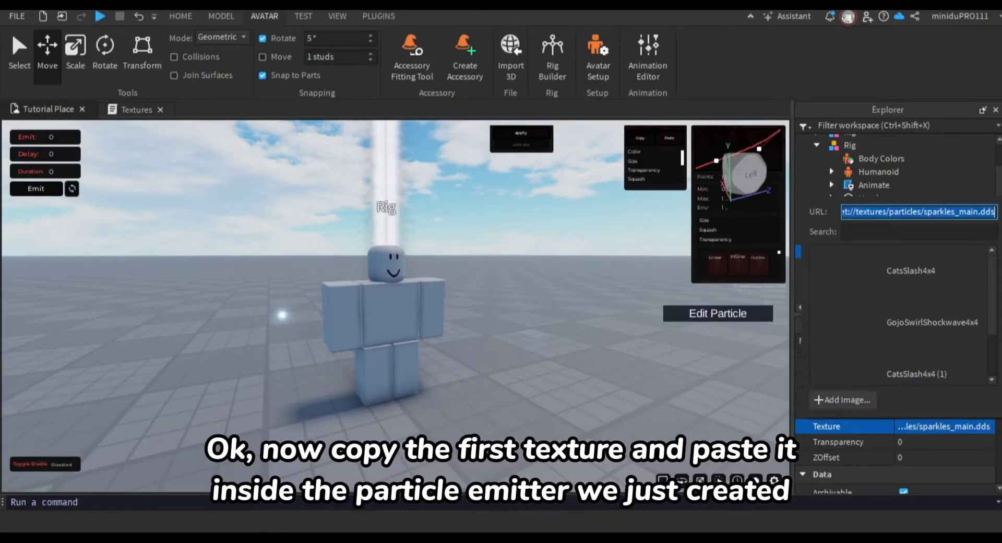
key(ctrl+v)
key(Return)
Set the FlipbookLayout of the new ParticleEmitter to Grid4x4.
scroll(895, 423, down, 5)
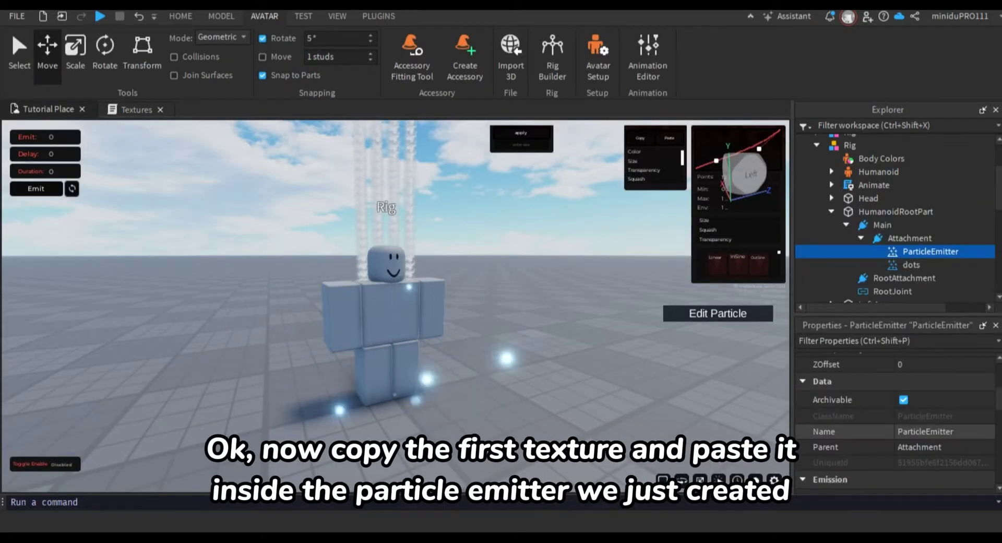
scroll(895, 423, down, 5)
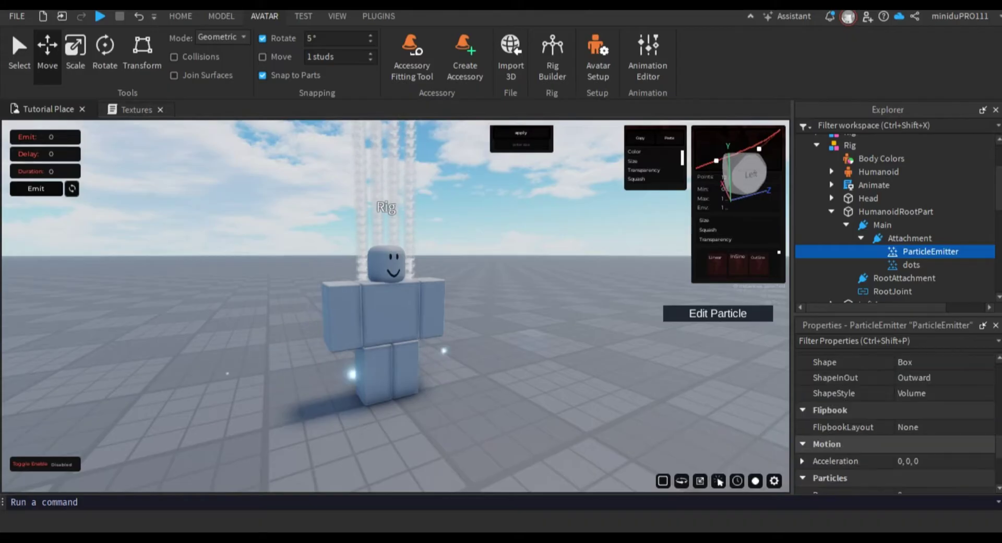
click(944, 381)
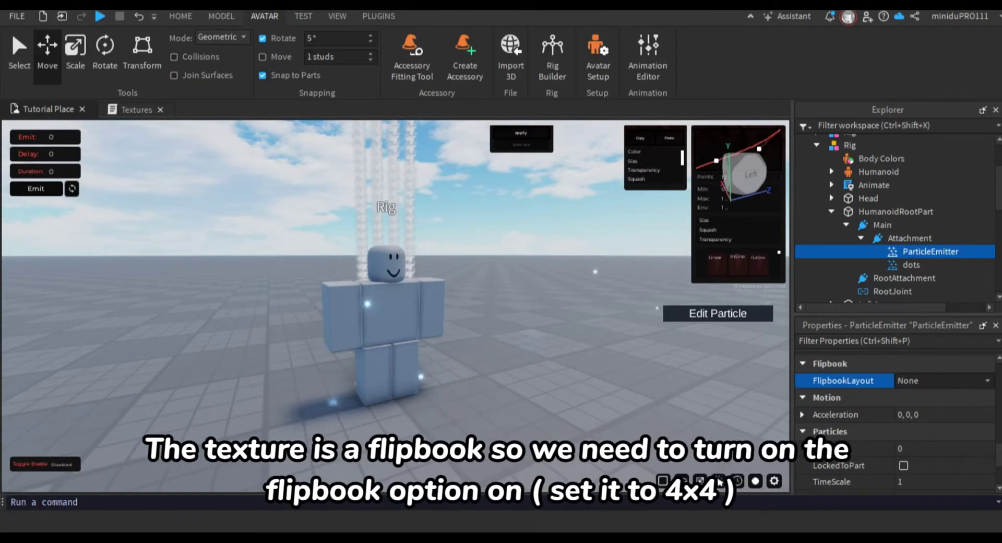
click(944, 417)
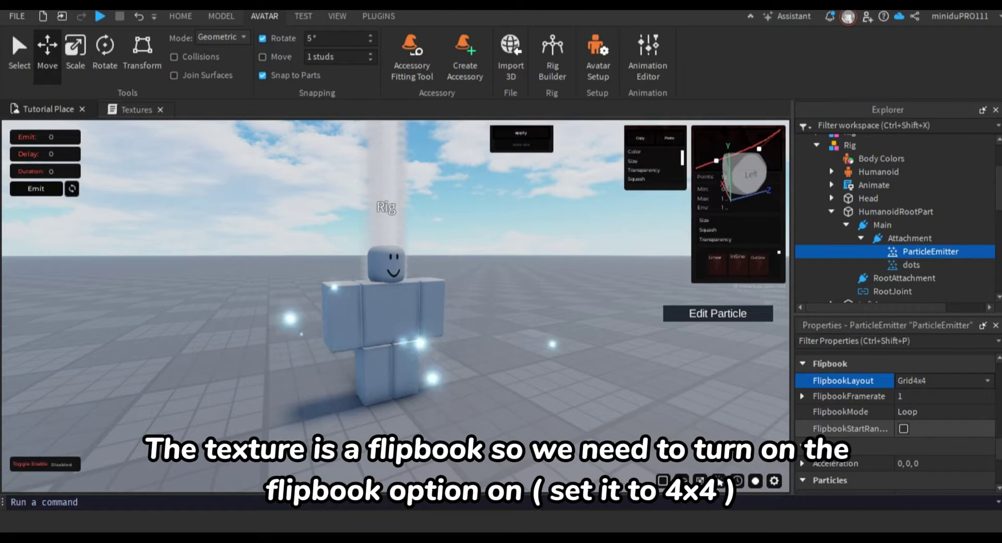
Set the FlipbookMode of the new ParticleEmitter to OneShot.
click(904, 428)
click(935, 412)
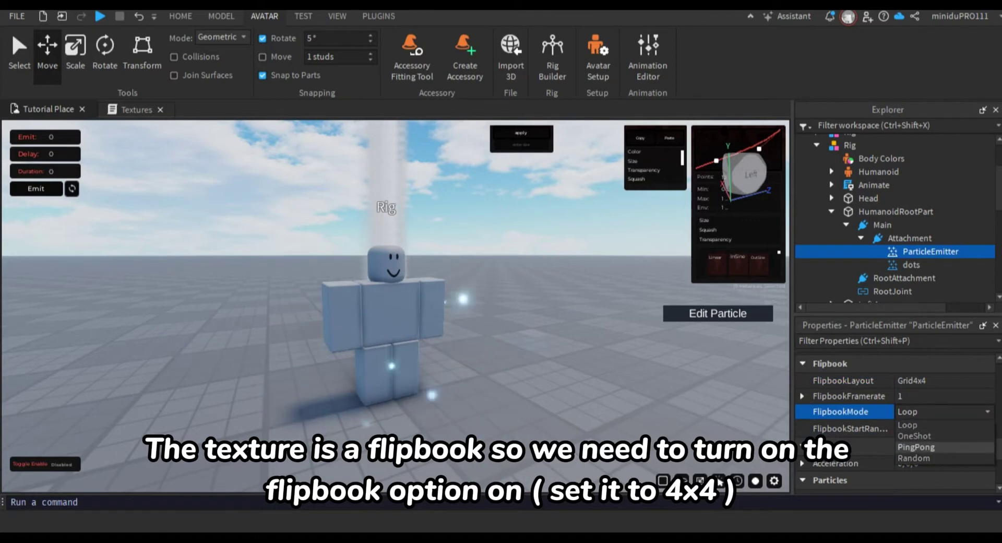
click(914, 436)
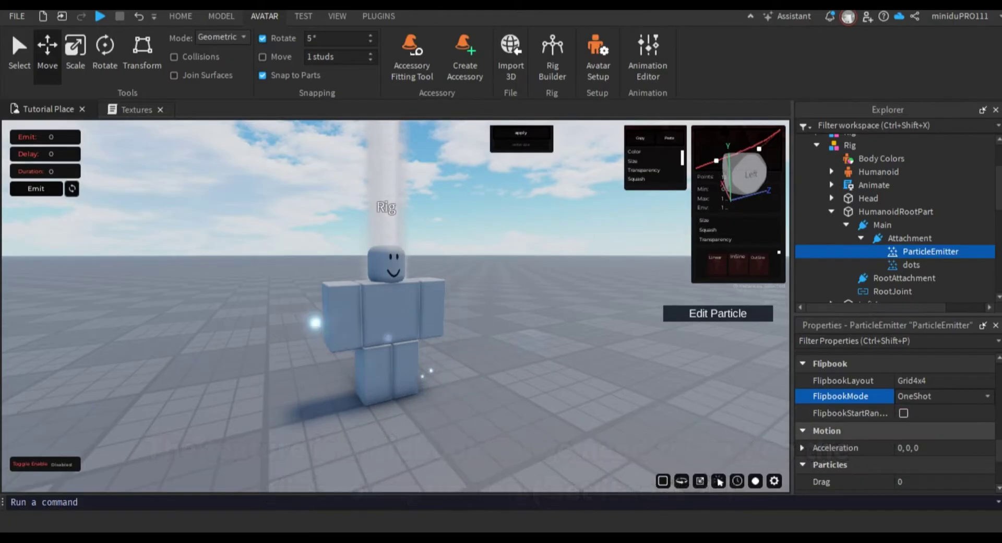
Set the Lifetime of the new ParticleEmitter to 0.6, 1.
scroll(895, 418, up, 2)
scroll(896, 418, up, 3)
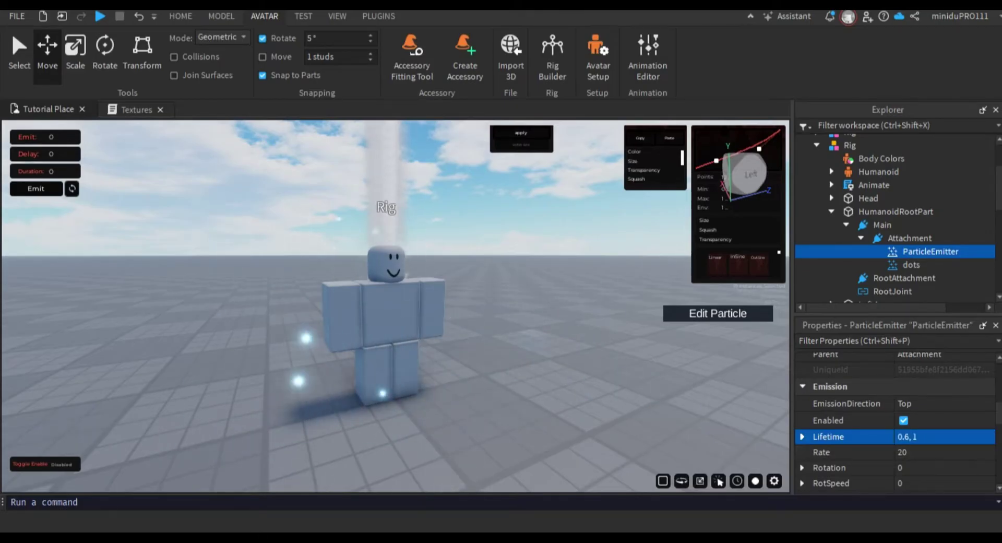
key(w)
mouse_move(418, 303)
right_down()
mouse_move(431, 277)
mouse_move(424, 286)
right_up()
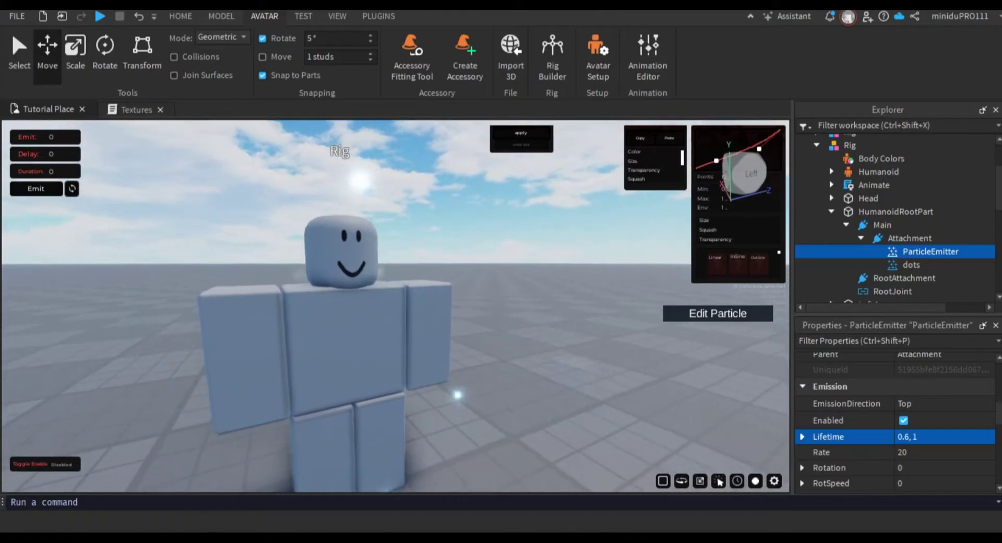
click(883, 224)
click(902, 225)
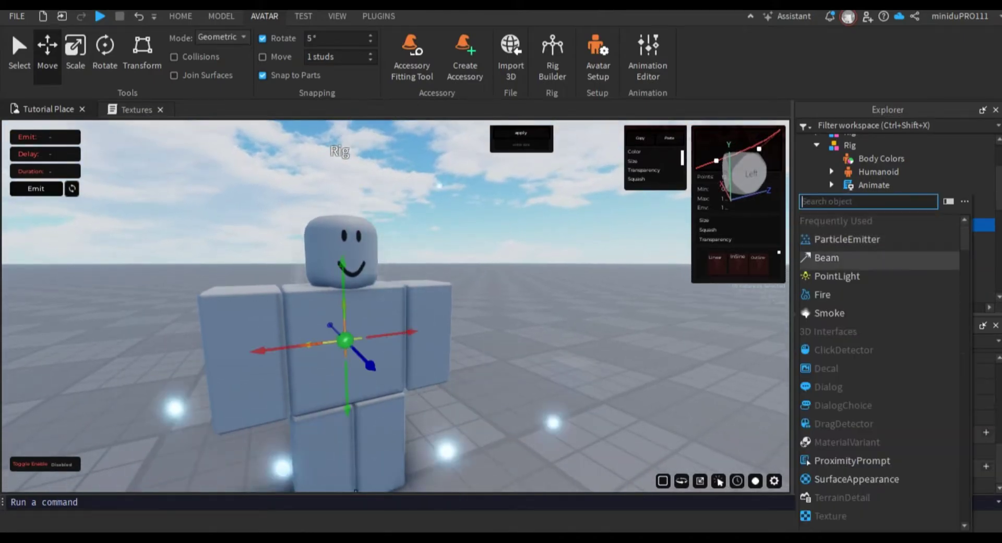
click(757, 303)
click(931, 251)
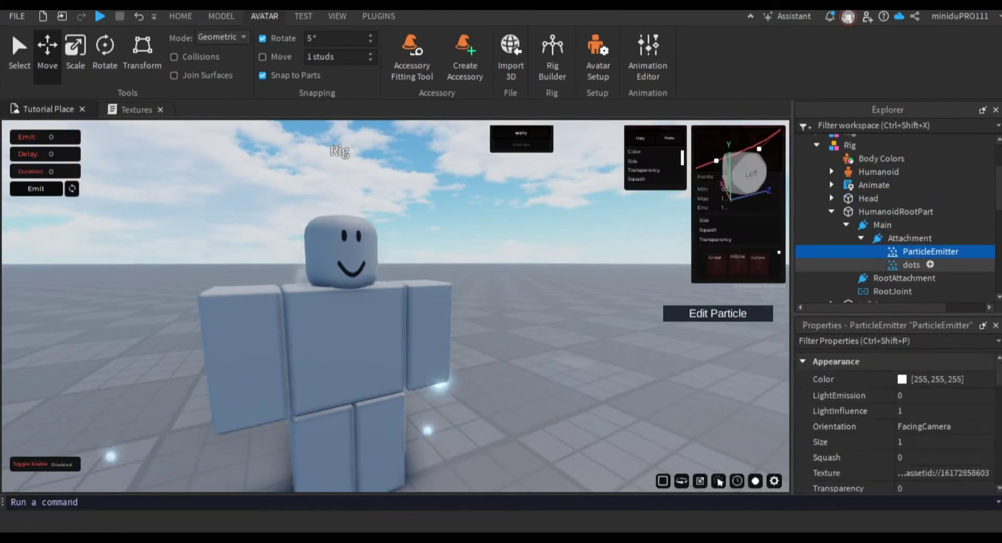
Move the dots emitter out of the Attachment and directly into Main.
click(911, 264)
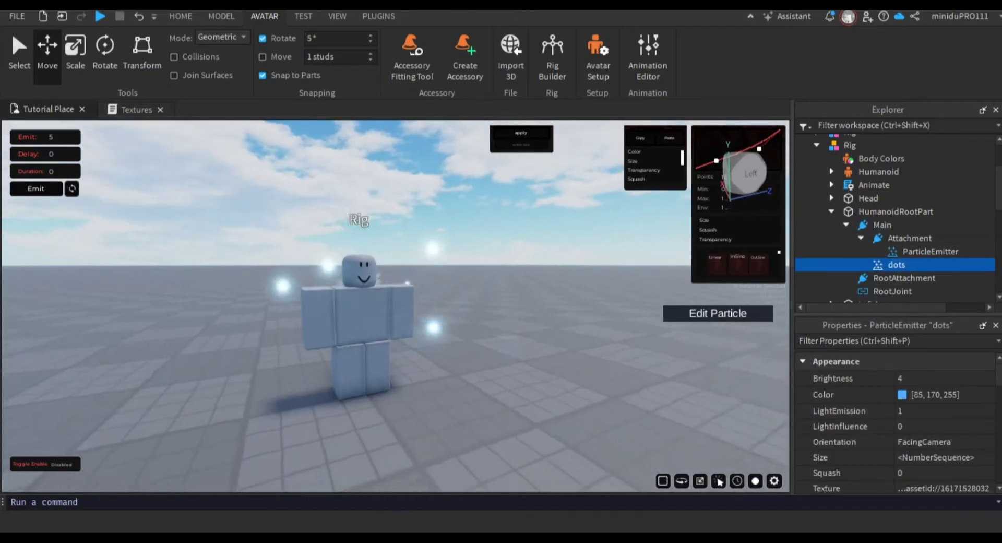
key(w)
mouse_move(397, 308)
right_down()
mouse_move(449, 313)
mouse_move(407, 313)
right_up()
key(s)
key(w)
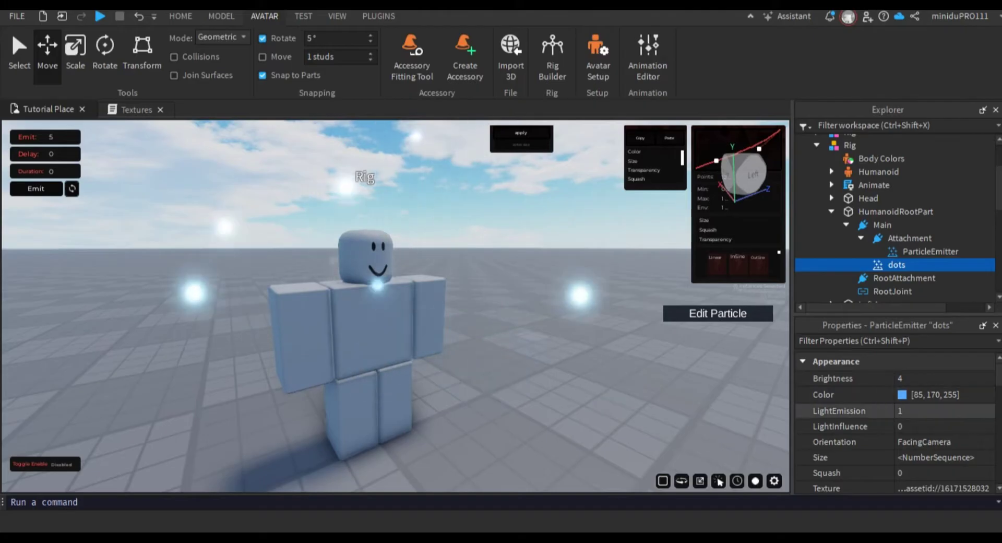
Compare the appearance properties of the dots emitter with those of the new ParticleEmitter, including LightInfluence.
scroll(856, 426, down, 3)
scroll(856, 426, up, 3)
click(911, 427)
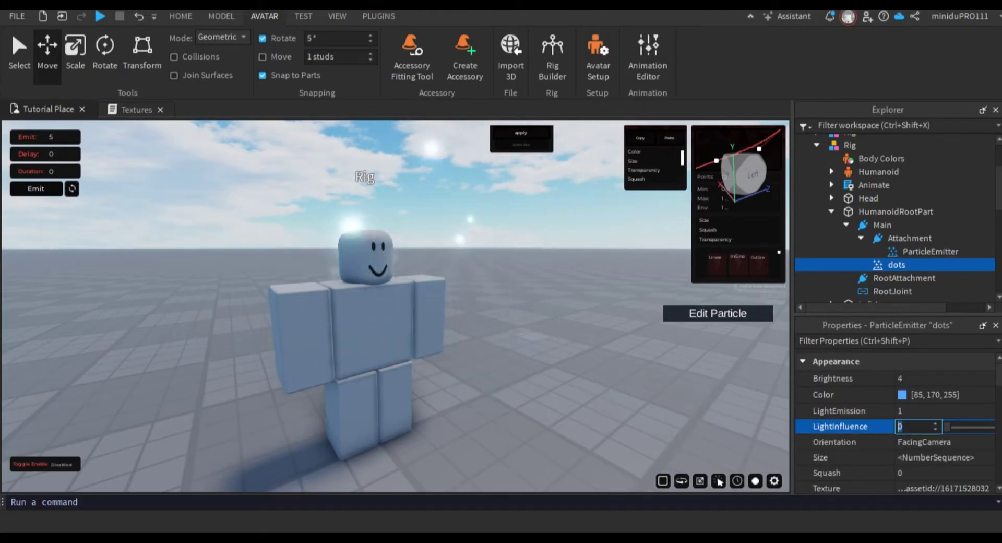
click(930, 252)
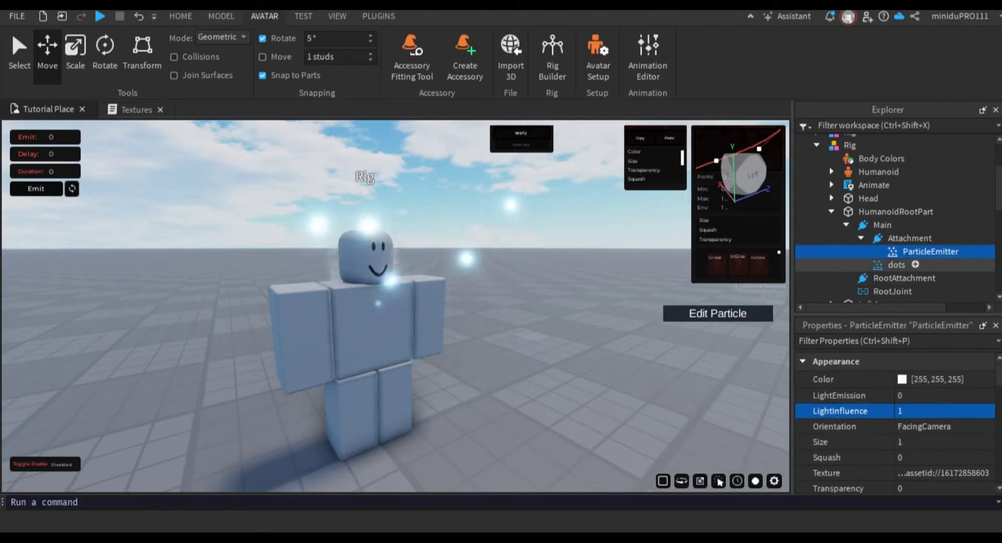
click(897, 265)
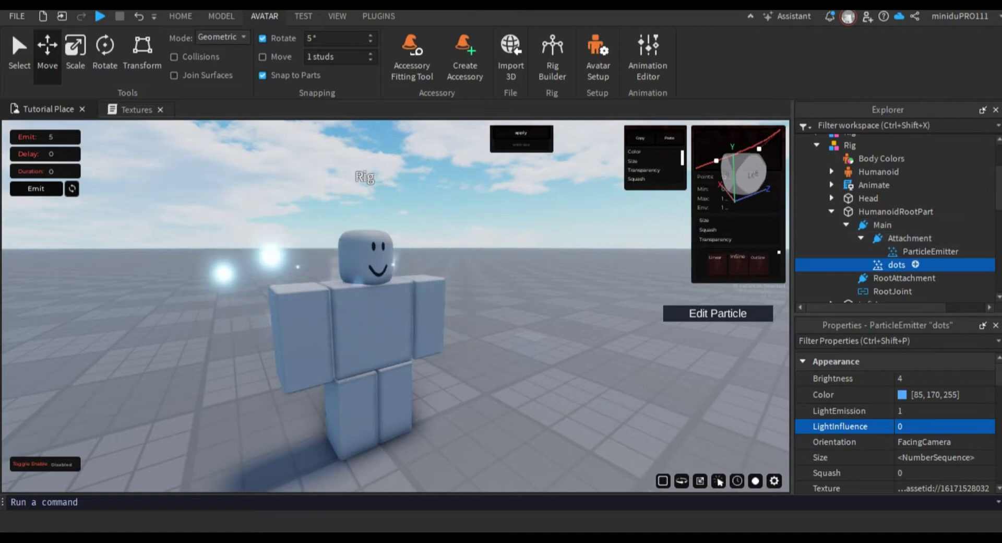
Move the dots emitter back into the Attachment and move the new ParticleEmitter directly into Main.
drag(897, 265, 911, 240)
drag(930, 252, 893, 225)
Set the Rotation range of the new ParticleEmitter to -360, 360.
scroll(896, 426, down, 4)
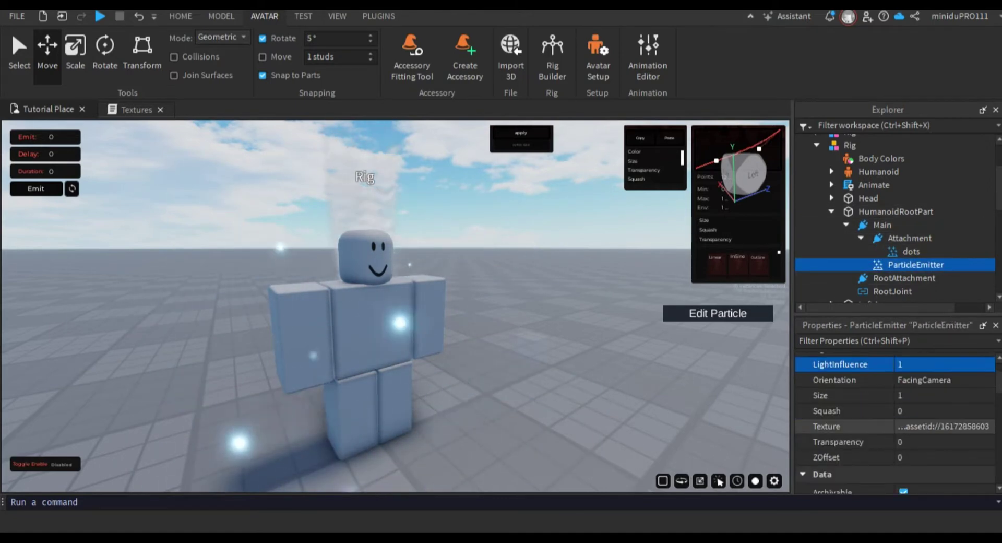
scroll(895, 426, up, 4)
scroll(895, 423, down, 8)
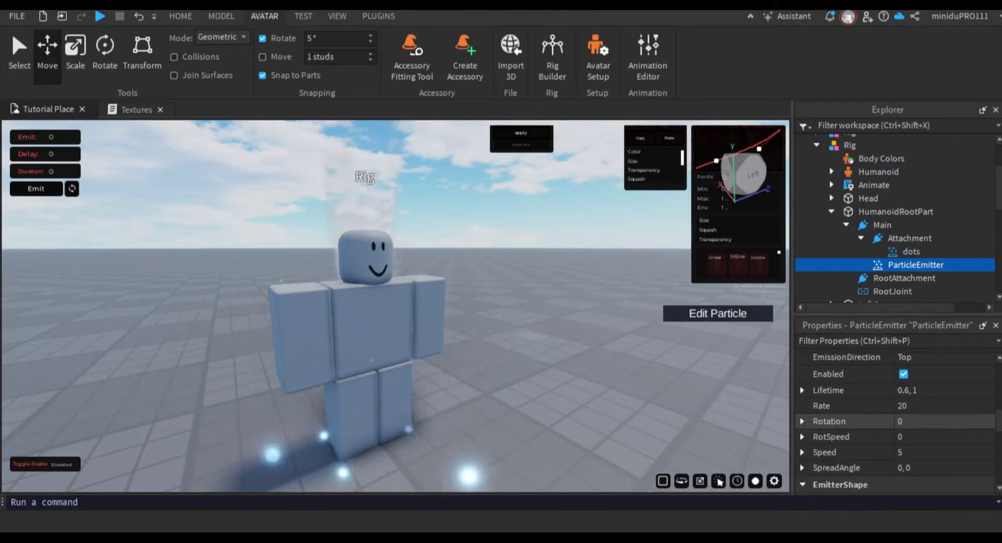
click(907, 422)
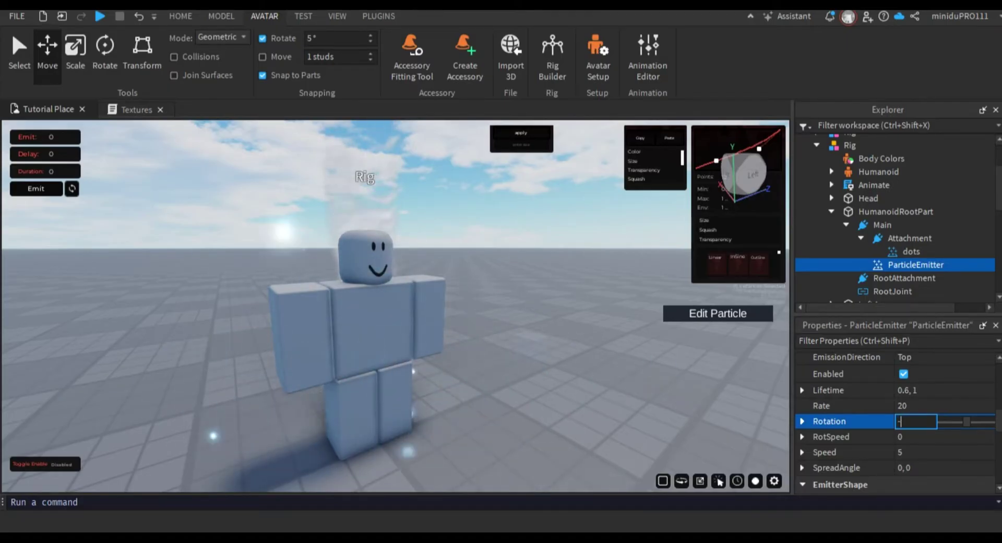
text(-360,)
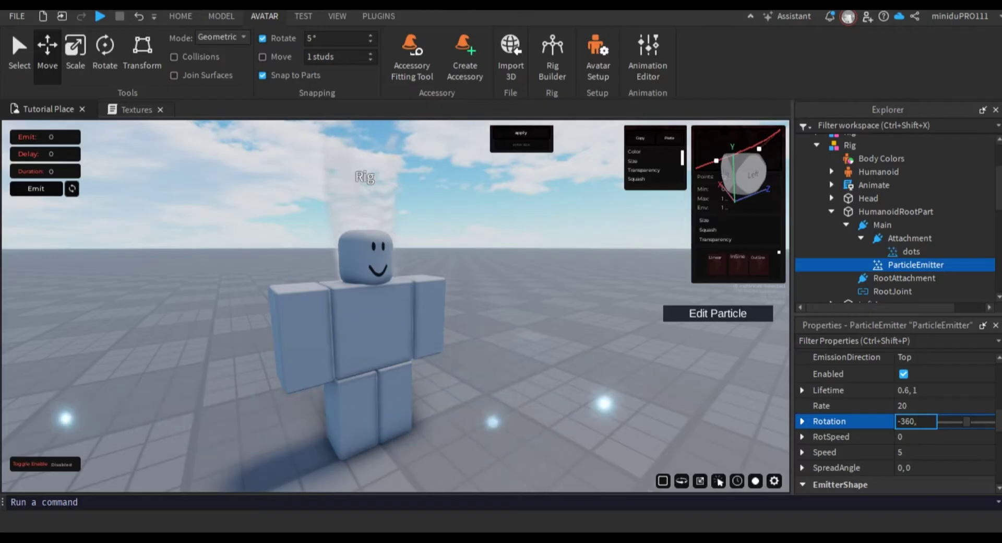
text(360)
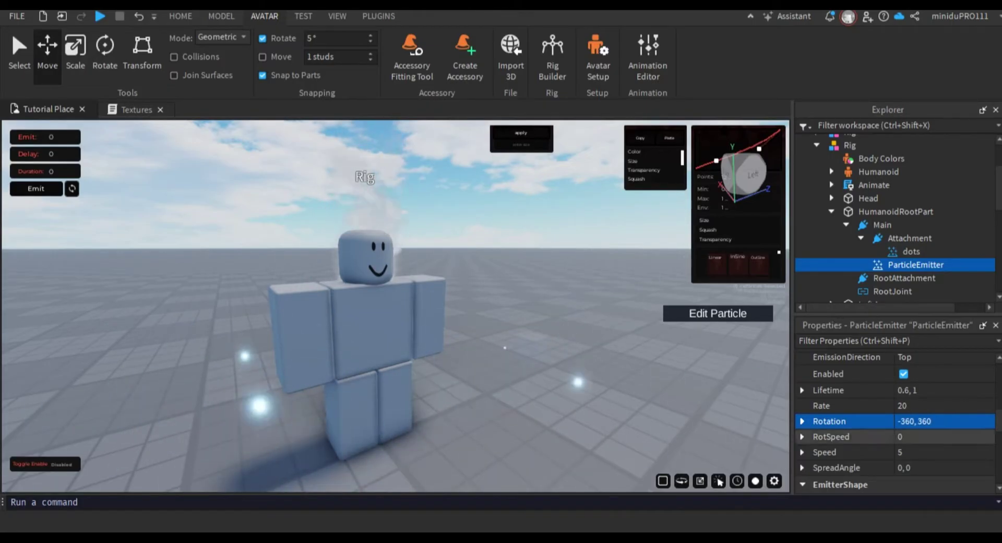
Set the LightEmission of the new ParticleEmitter to 1.
scroll(896, 441, up, 5)
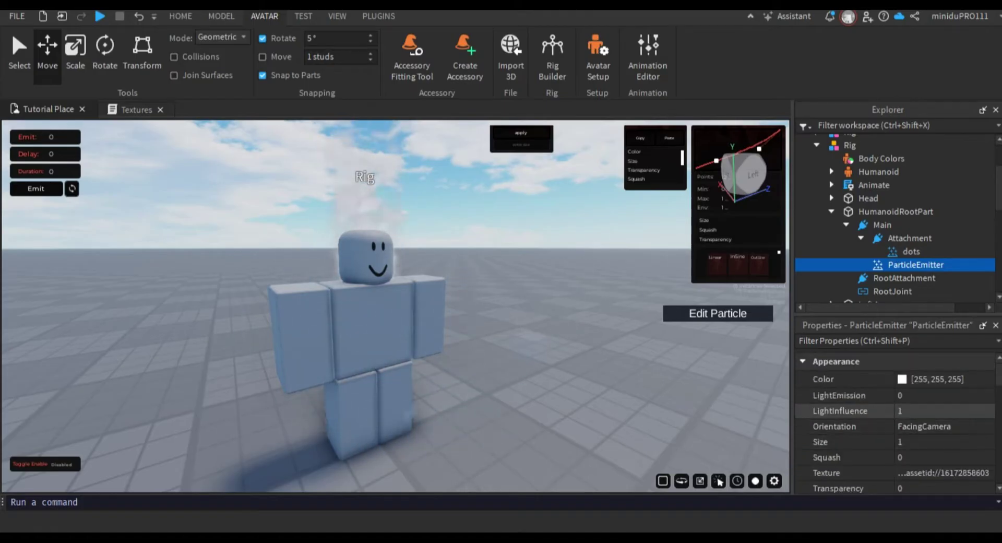
click(909, 395)
text(1)
key(Return)
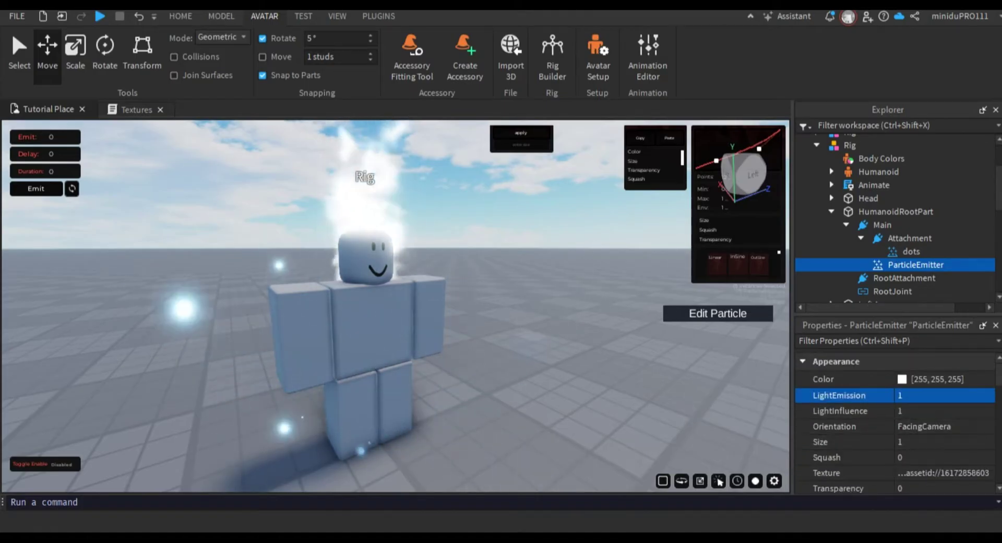
Change the Color of the new ParticleEmitter to the light blue basic color 85, 170, 255.
click(902, 380)
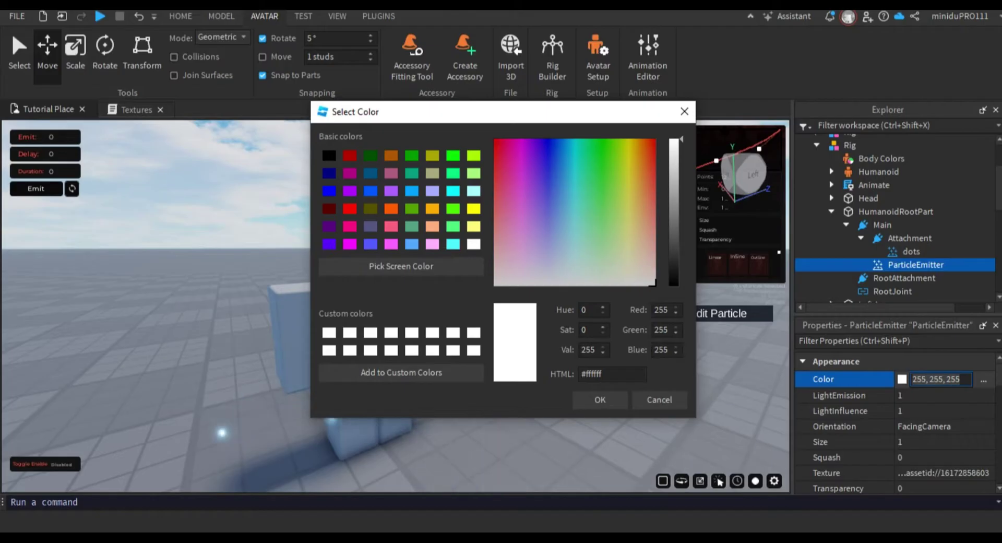
click(433, 227)
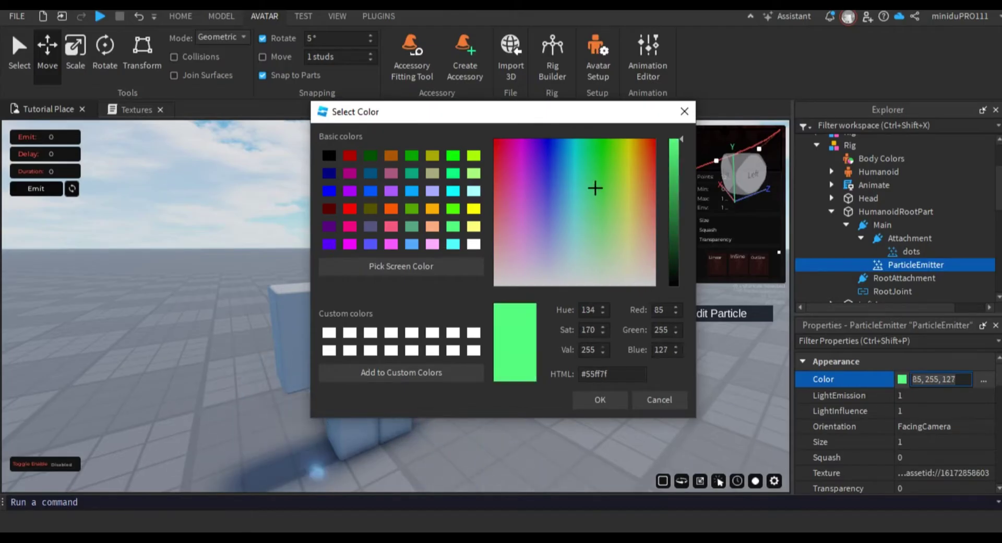
click(454, 245)
click(412, 244)
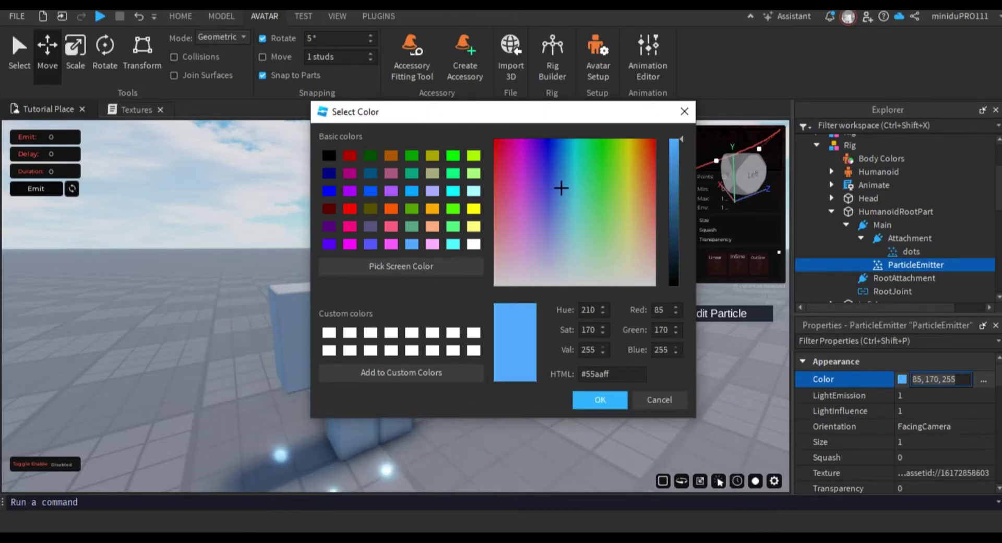
click(600, 399)
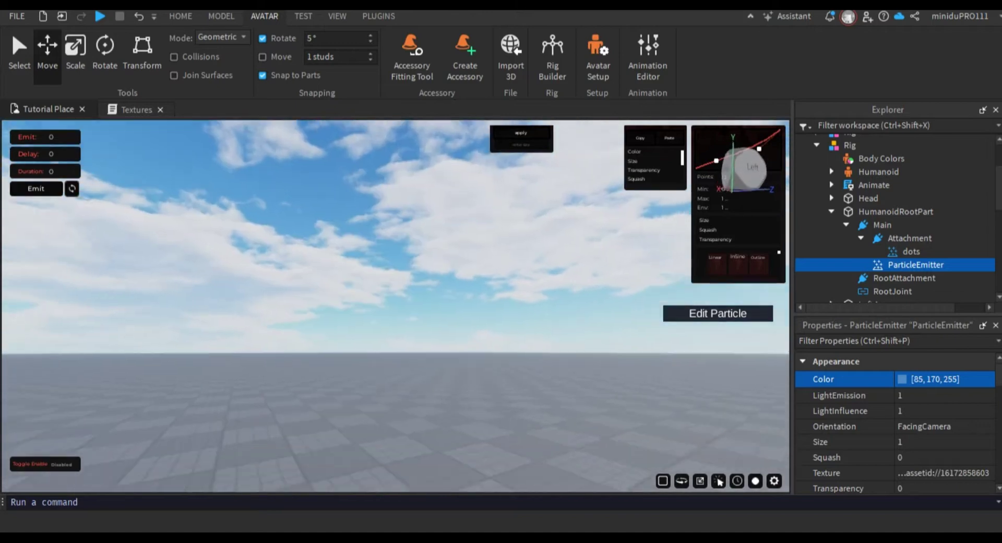
Set the Speed of the new ParticleEmitter to 3.5 and check the aura around the rig.
right_drag(397, 262, 379, 297)
key(w)
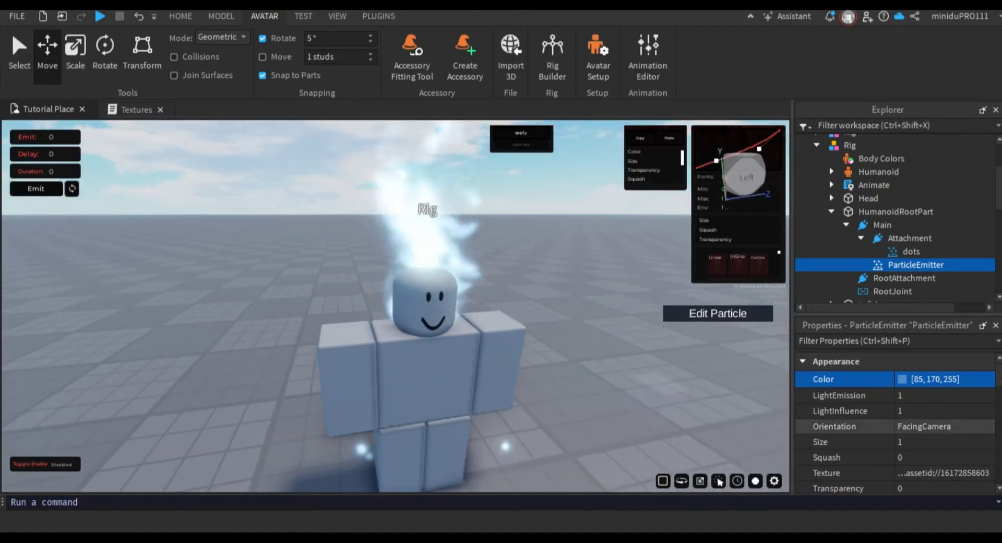
scroll(895, 423, down, 10)
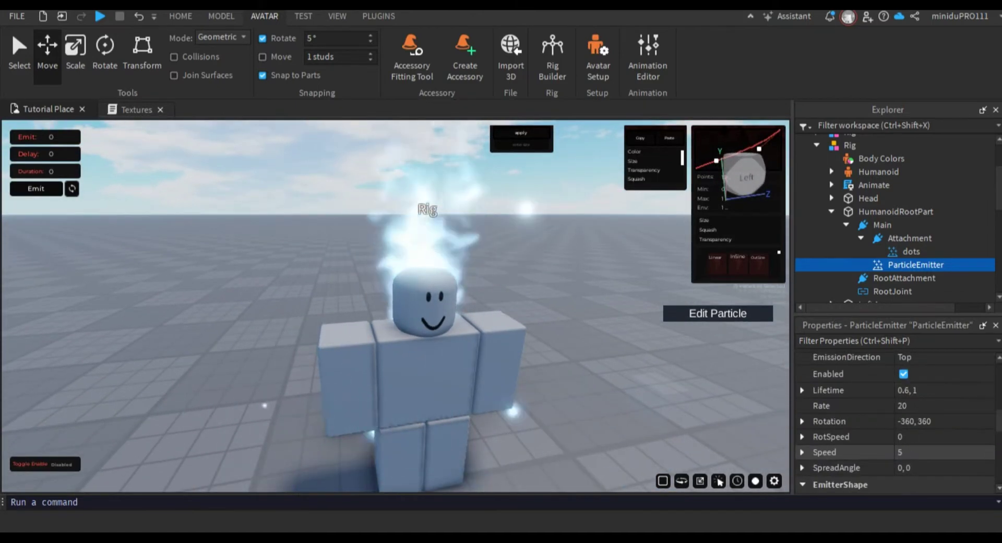
click(916, 453)
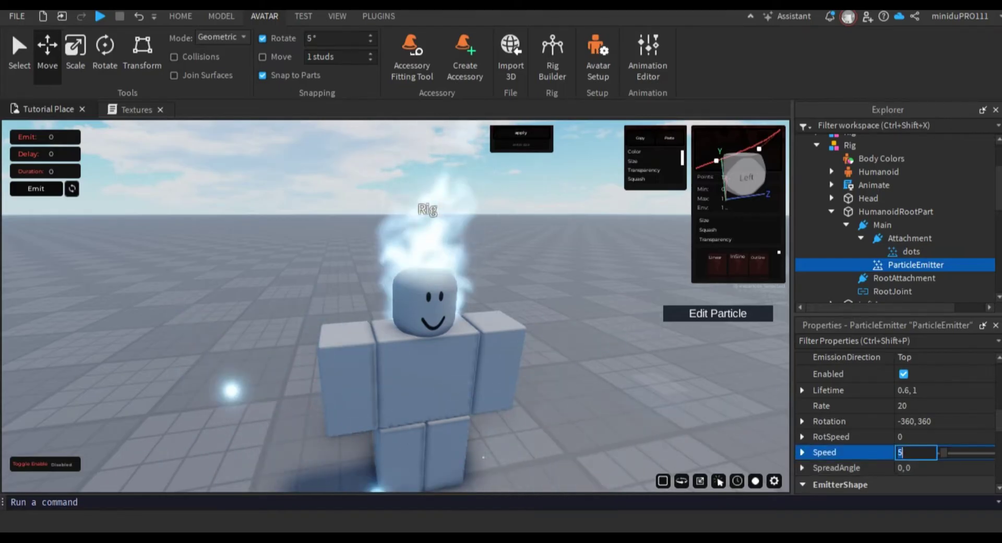
text(3.)
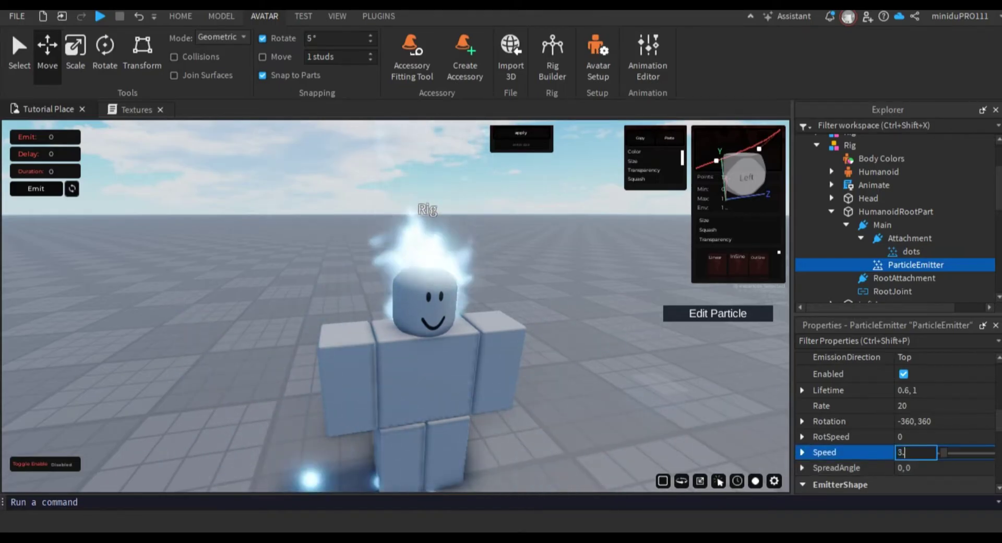
right_drag(418, 313, 431, 303)
scroll(417, 313, up, 3)
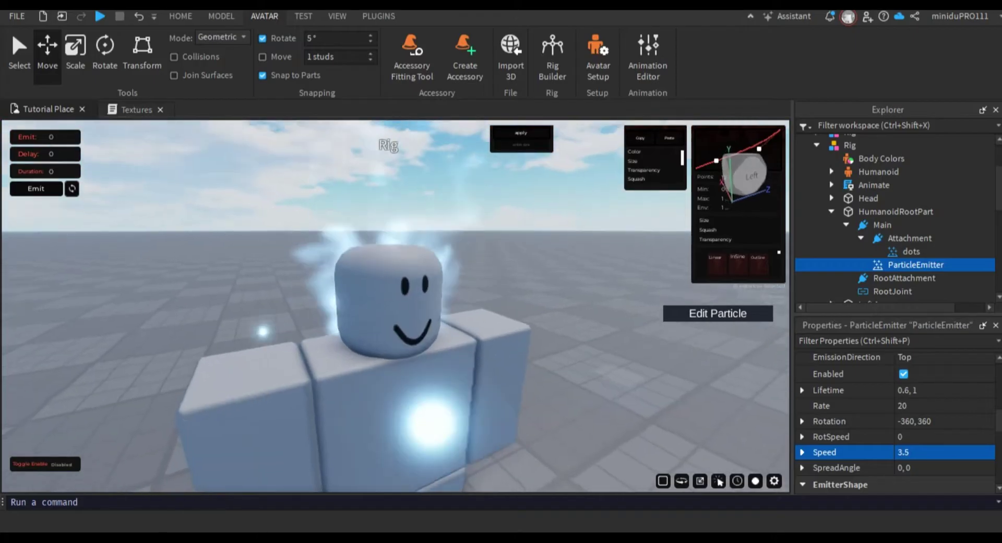
scroll(418, 313, down, 4)
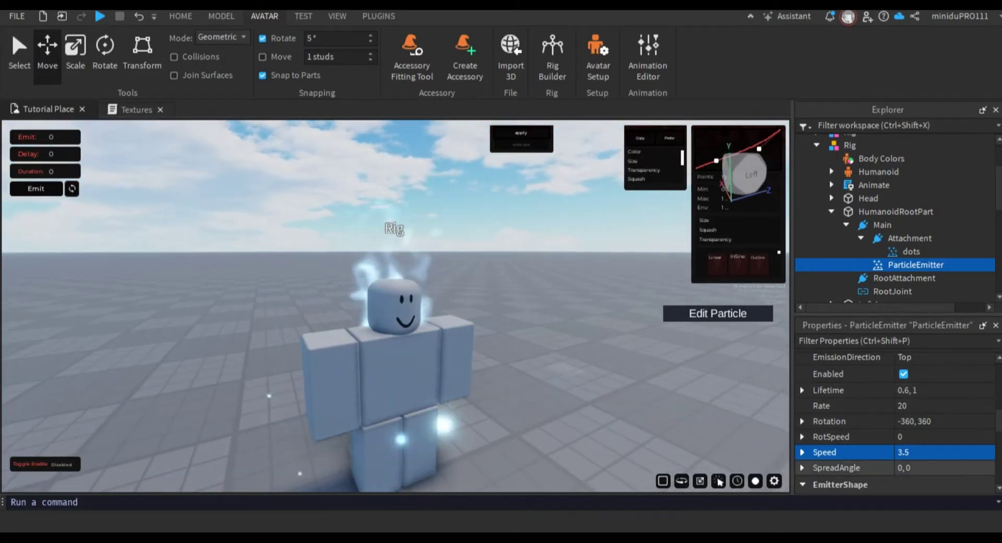
Set the SpreadAngle of the new ParticleEmitter to 15, 15 and check the aura on the rig.
click(923, 468)
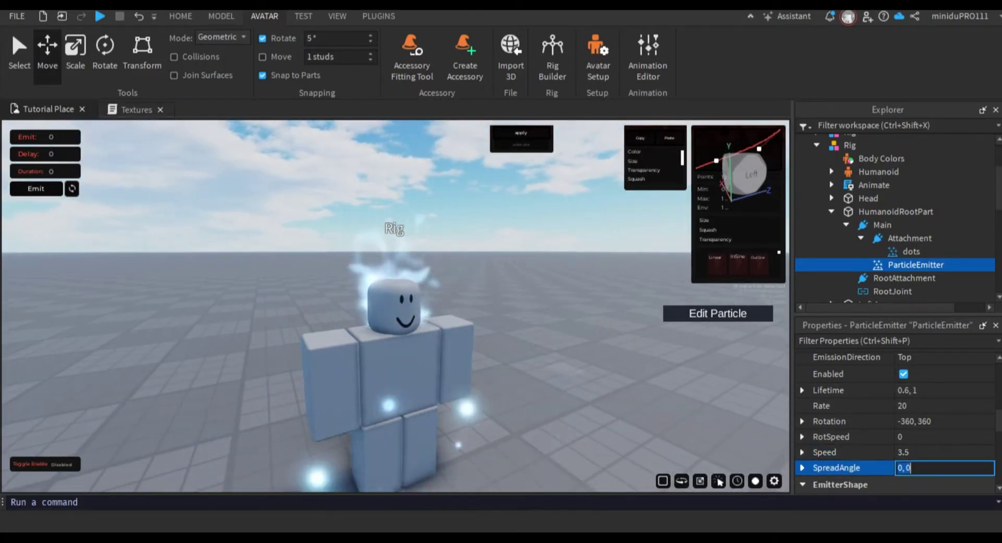
text(1)
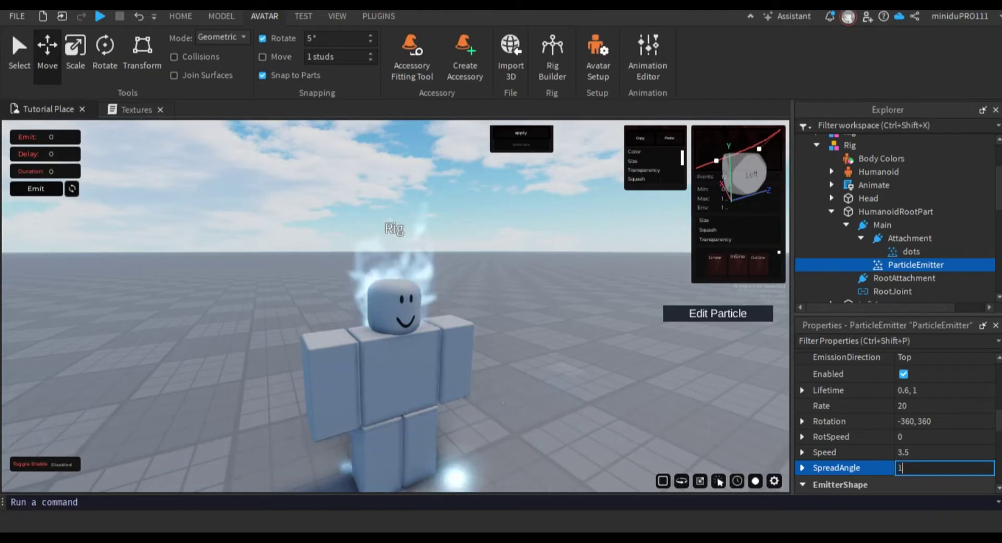
text(5,15)
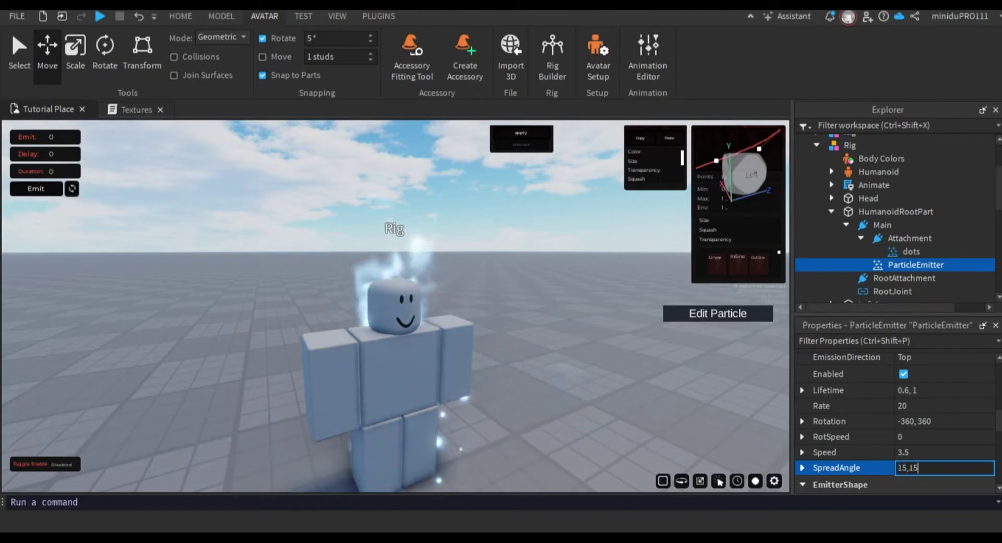
key(Return)
right_drag(501, 334, 412, 307)
scroll(521, 340, up, 2)
scroll(521, 340, down, 3)
Set the SpreadAngle of the new ParticleEmitter to 360, -360.
click(935, 468)
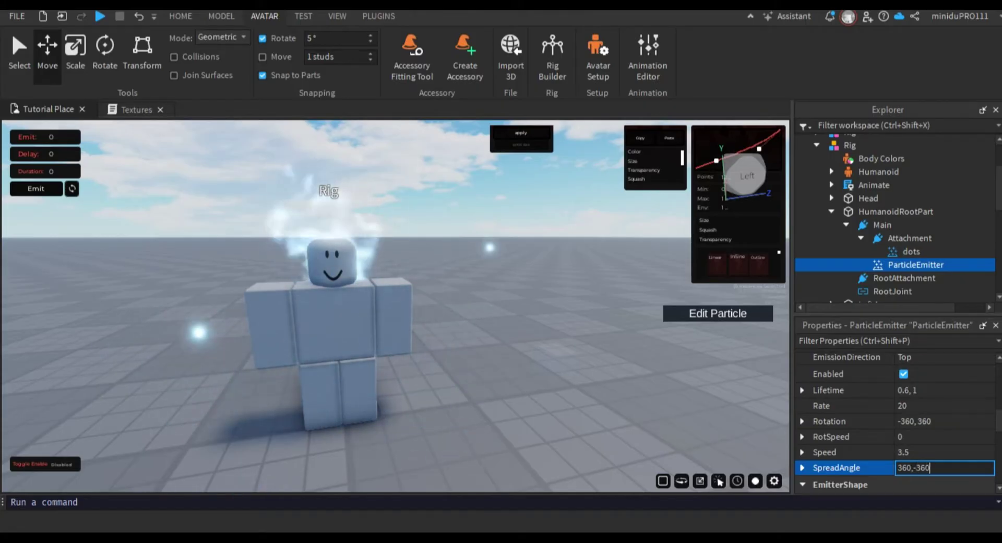
key(a)
right_drag(397, 309, 470, 293)
key(s)
key(w)
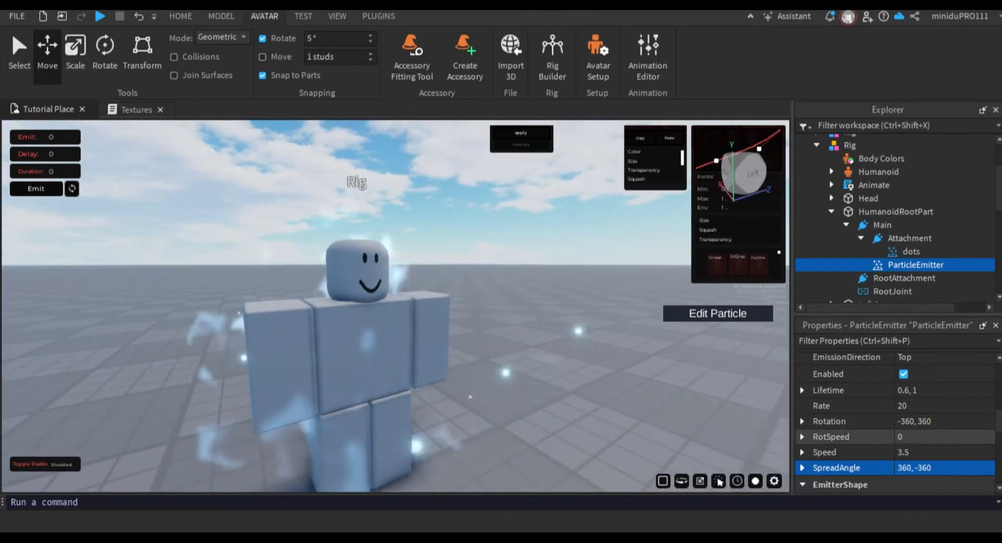
Set the Rate of the new ParticleEmitter to 50 and view the aura from a distance.
click(917, 406)
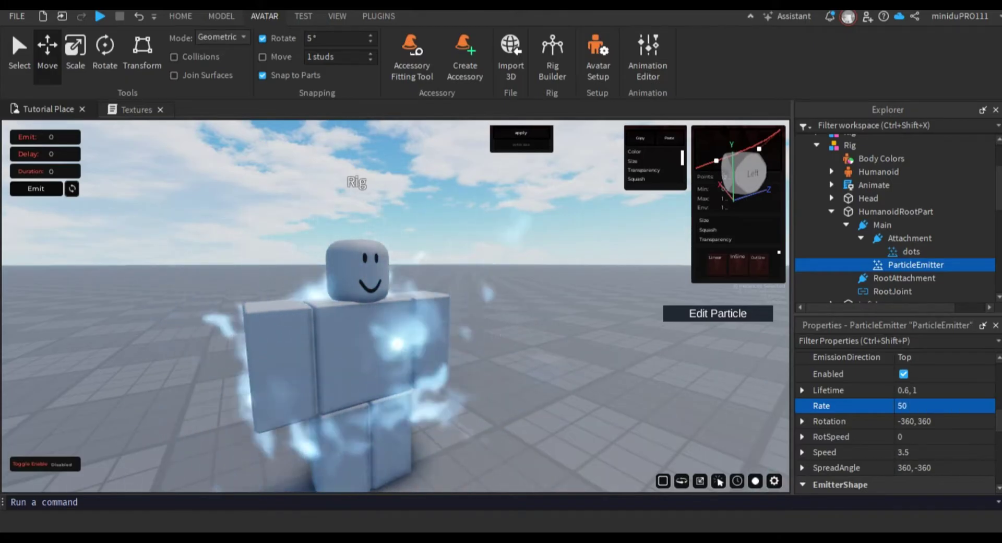
scroll(360, 314, down, 10)
scroll(360, 314, up, 9)
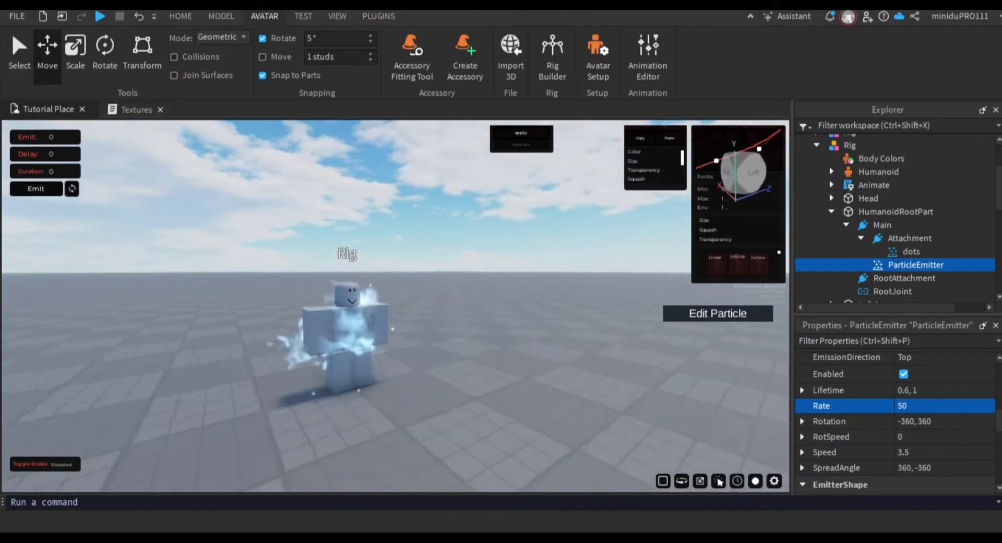
Set the SpreadAngle of the ParticleEmitter to 100, 100 and check the aura on the rig from the front.
right_drag(360, 313, 345, 313)
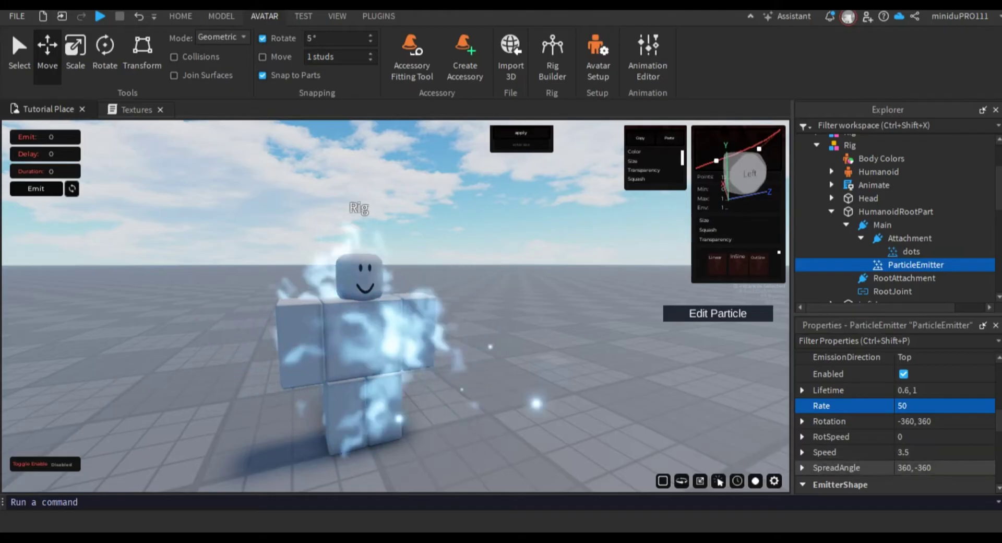
click(921, 467)
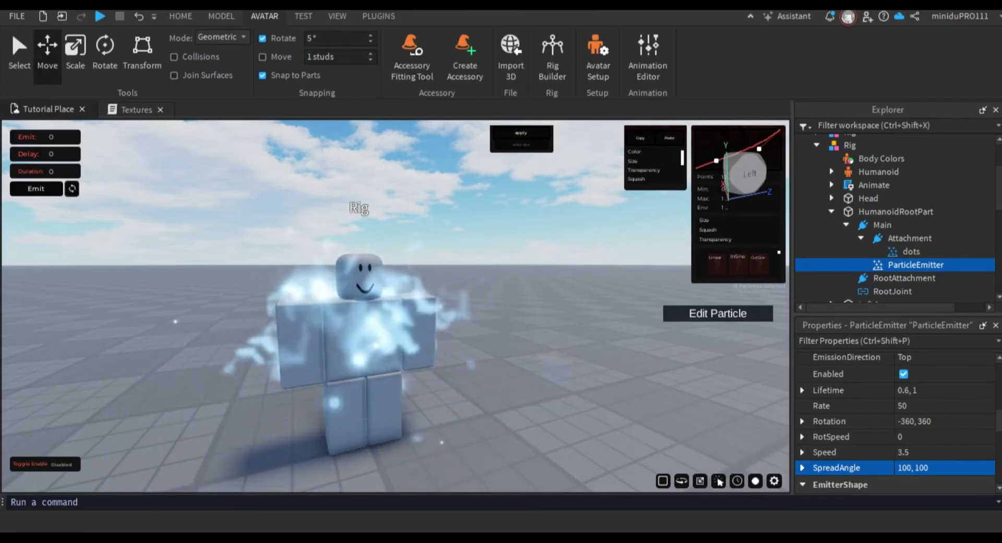
key(a)
right_drag(365, 313, 405, 306)
key(s)
key(w)
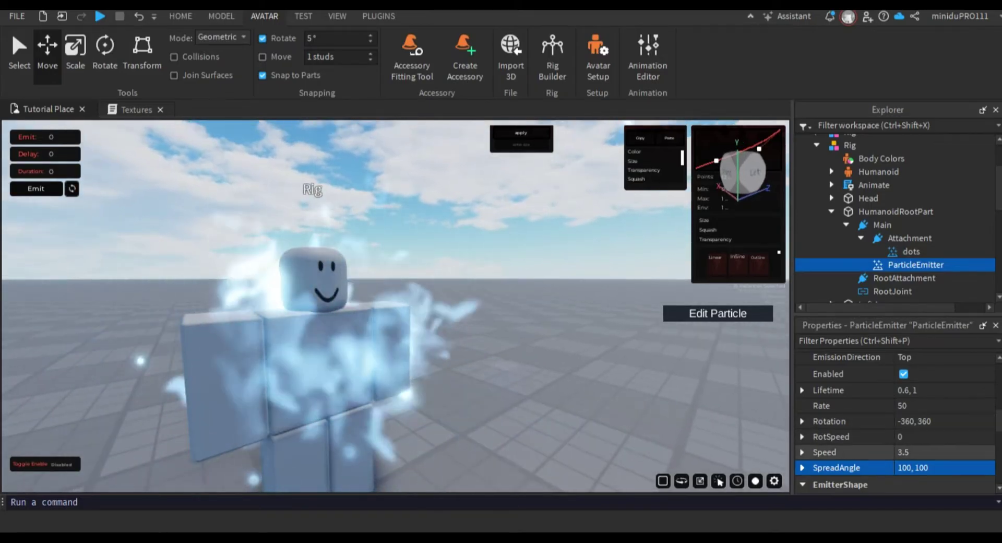
Set the SpreadAngle of the ParticleEmitter under Main to 30, 30.
click(935, 468)
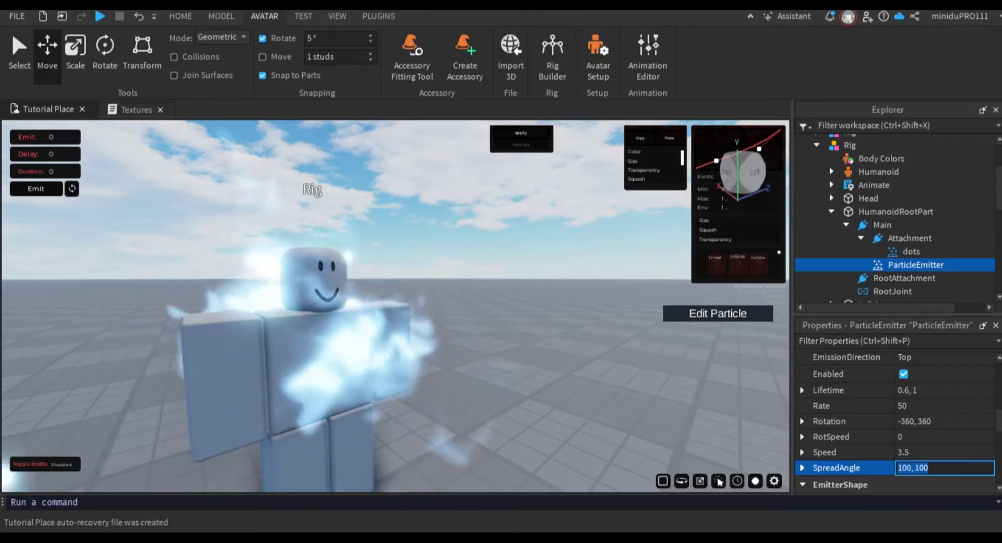
text(30)
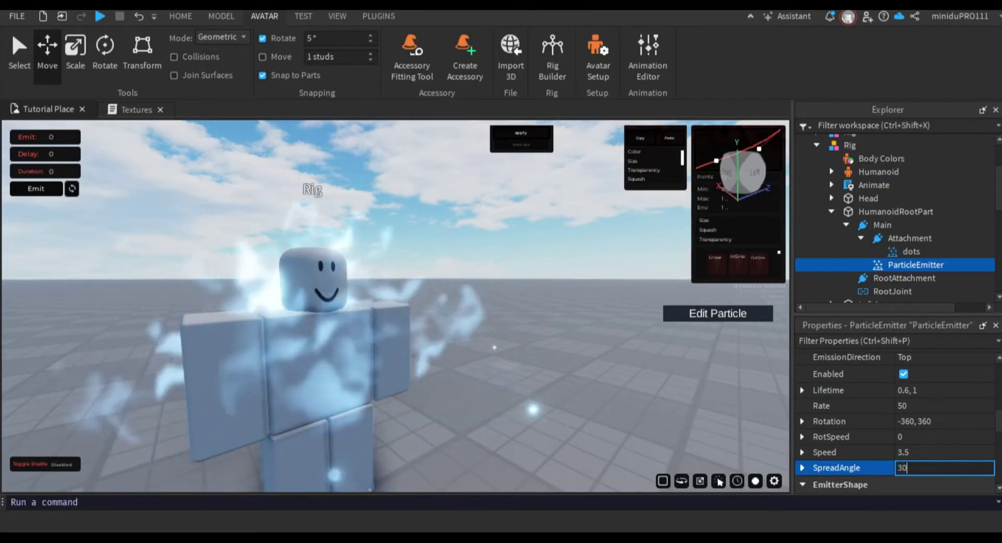
text(, 30)
key(Return)
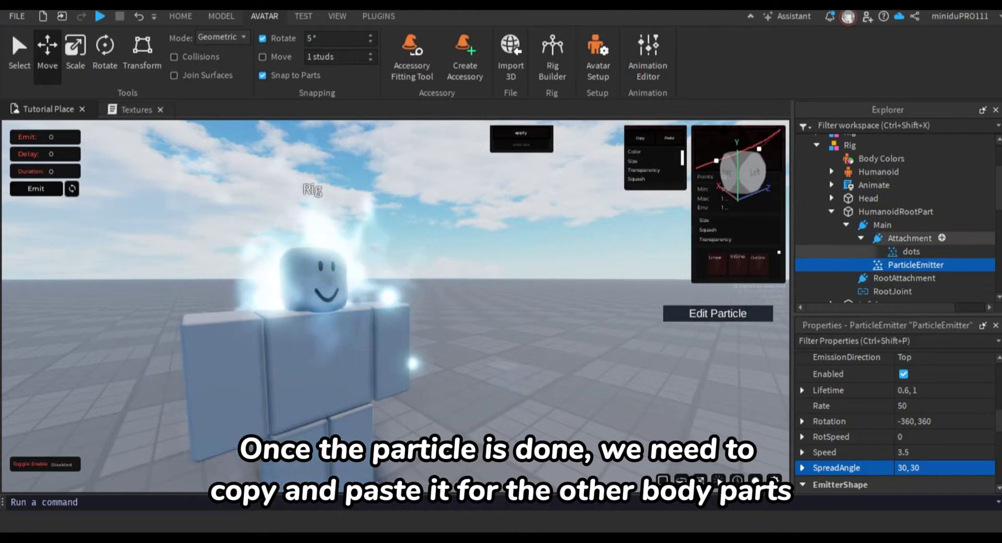
Add a new Attachment under the Main attachment of the HumanoidRootPart.
click(910, 238)
click(942, 237)
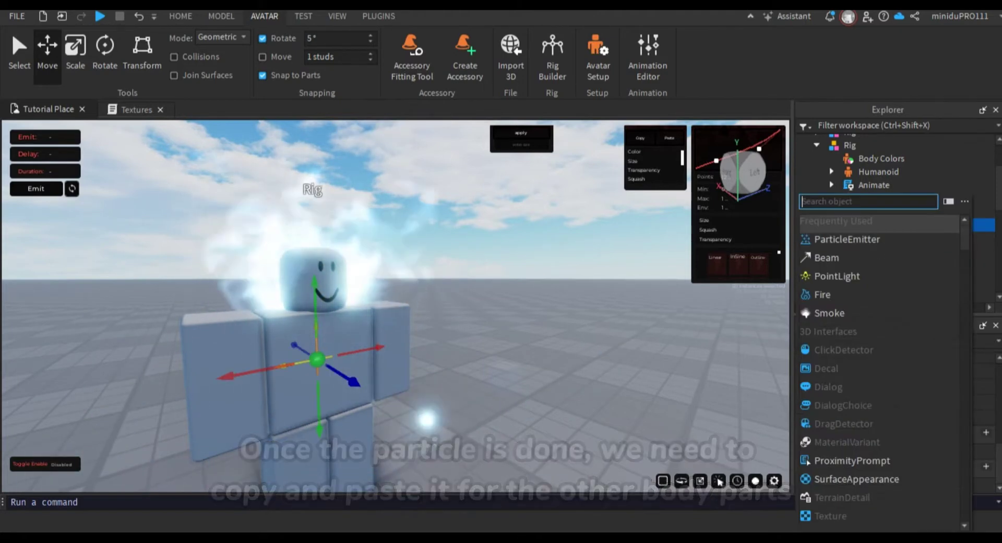
text(a)
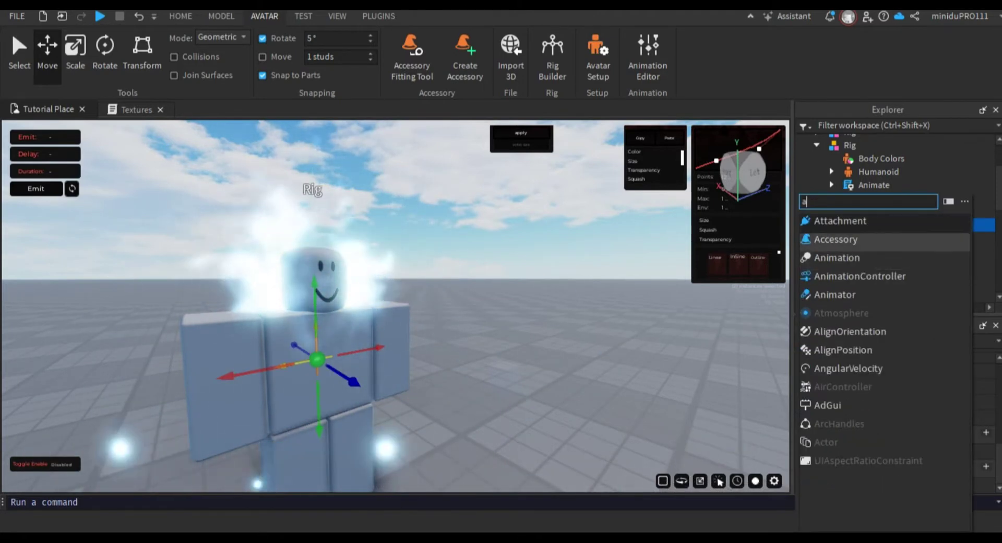
key(Return)
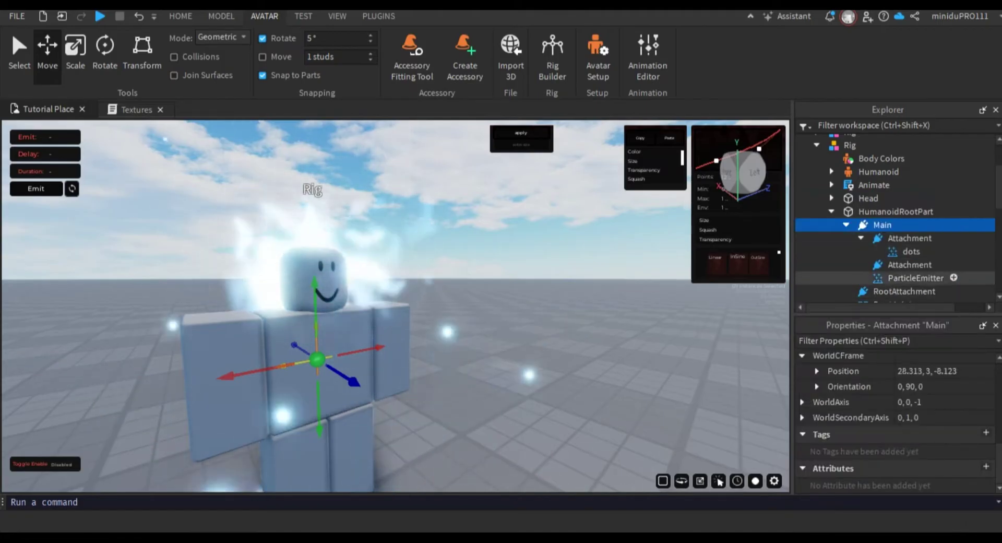
Move the ParticleEmitter from Main into the new Attachment and rename that Attachment Body.
click(917, 278)
right_drag(396, 306, 345, 312)
key(s)
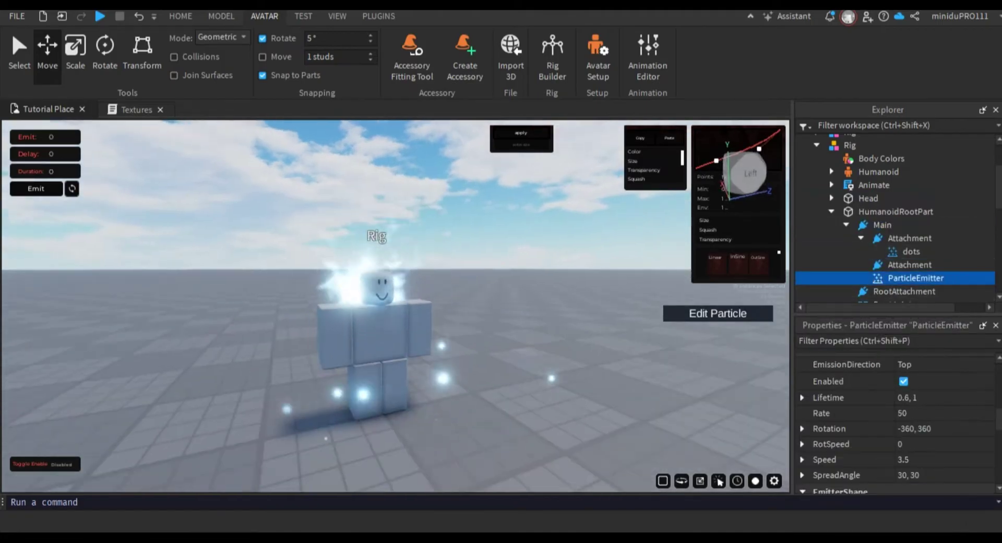
scroll(898, 256, down, 1)
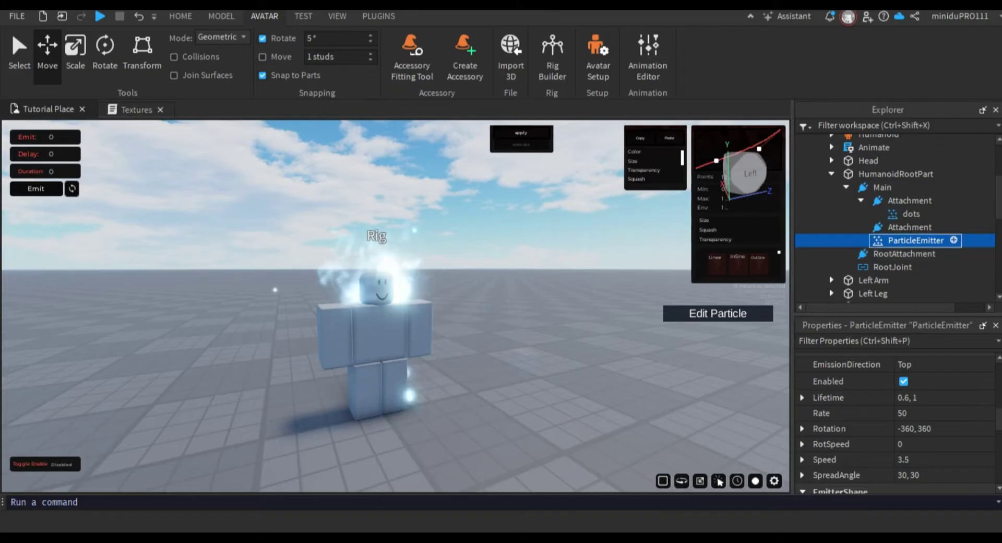
click(910, 227)
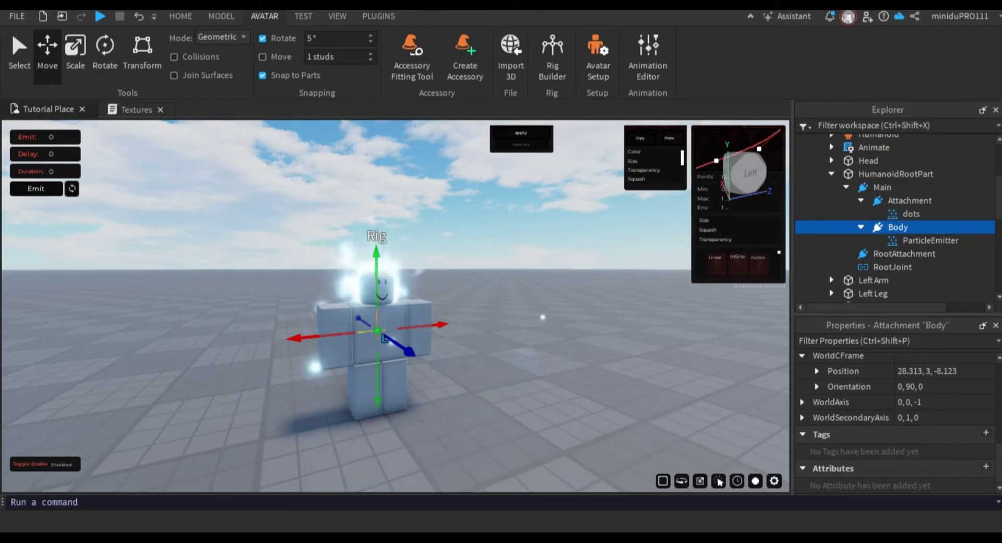
Move the Body attachment down 1 stud to the lower end of the rig's torso.
drag(385, 338, 377, 314)
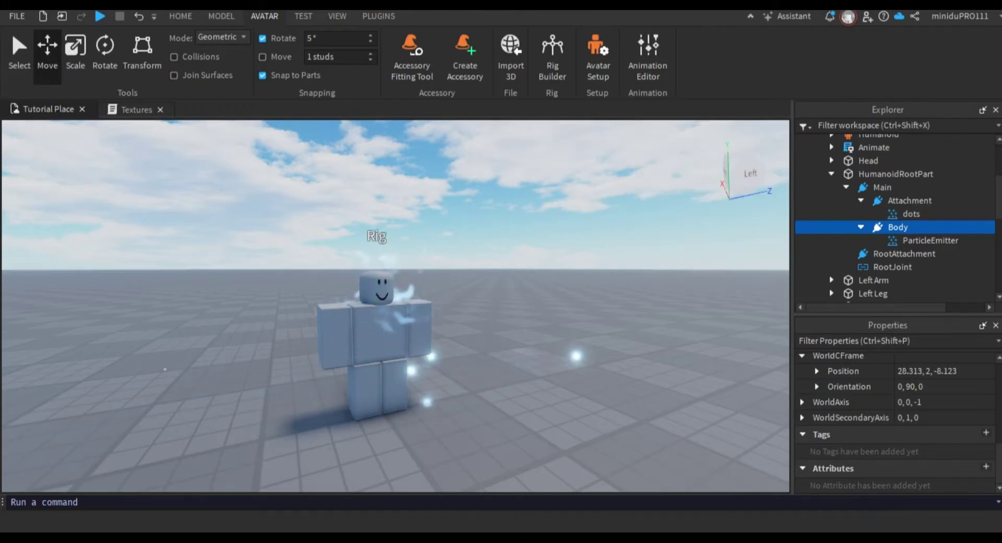
scroll(397, 314, up, 5)
right_drag(396, 313, 428, 303)
scroll(396, 313, down, 3)
Set the SpreadAngle of the ParticleEmitter inside Body to 10, 10 and check the aura from the side and front.
click(929, 241)
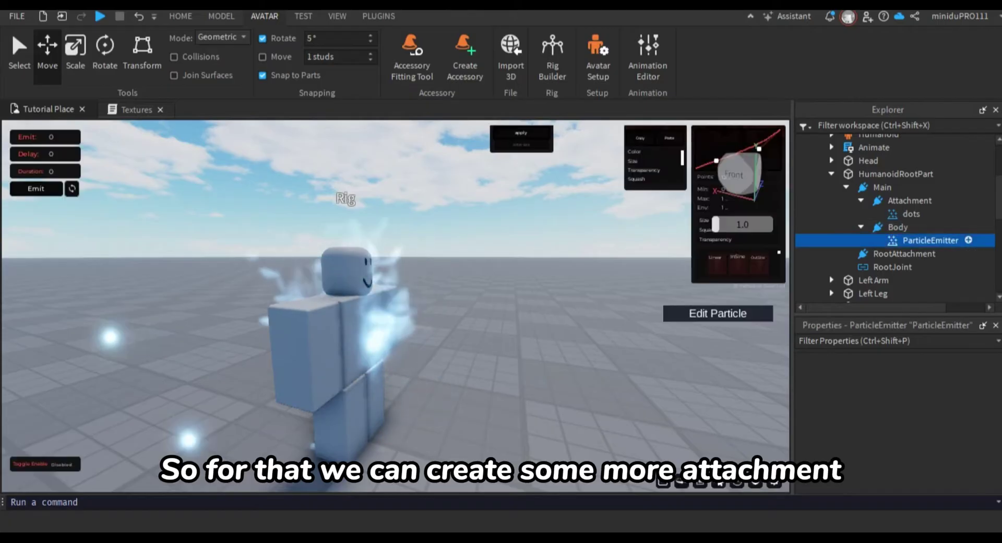
scroll(861, 450, down, 10)
scroll(862, 452, down, 1)
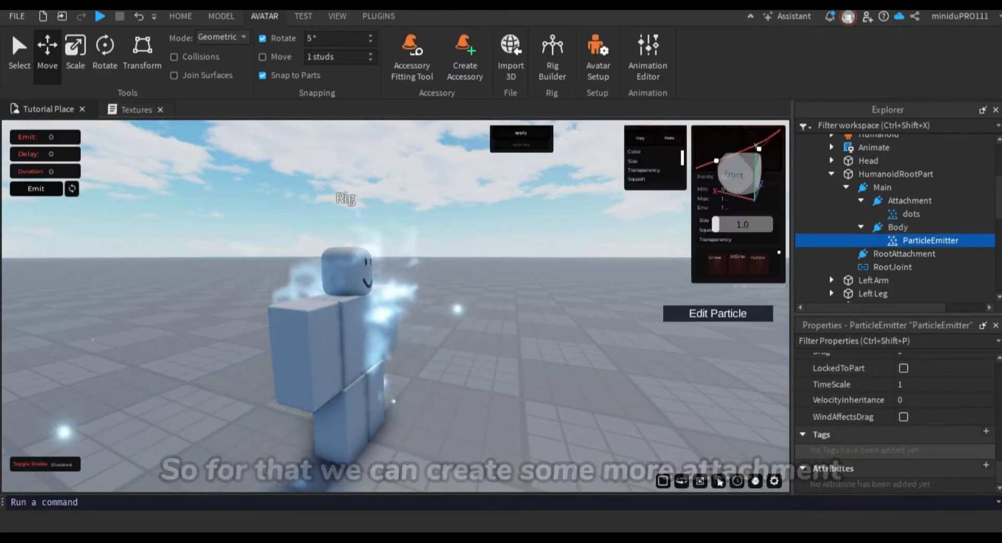
scroll(861, 450, up, 5)
click(922, 430)
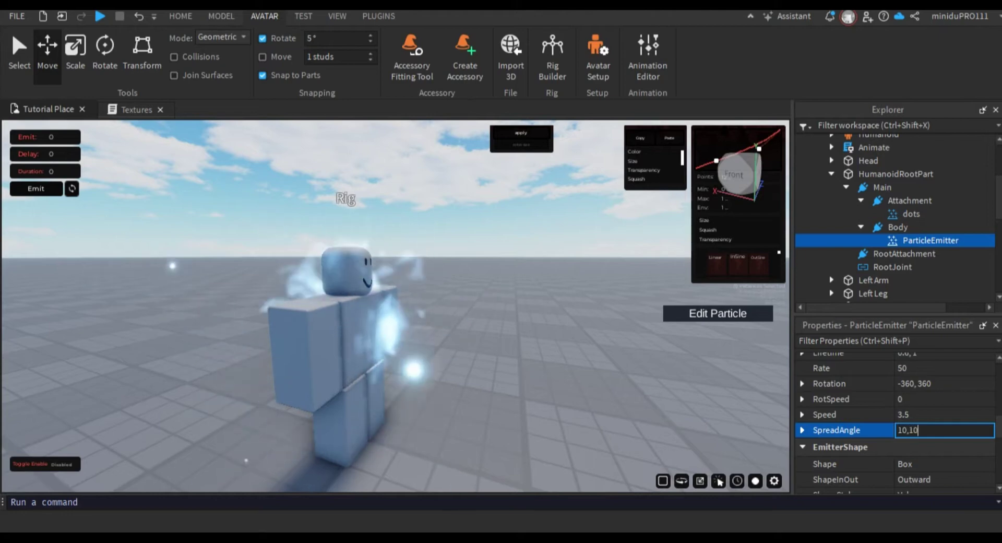
click(564, 334)
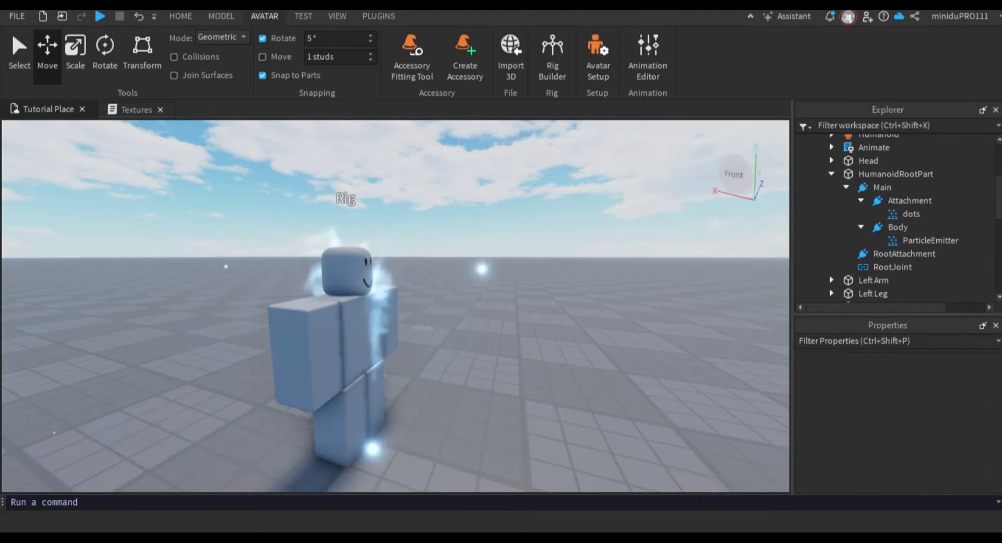
key(d)
right_drag(564, 334, 379, 329)
key(w)
key(s)
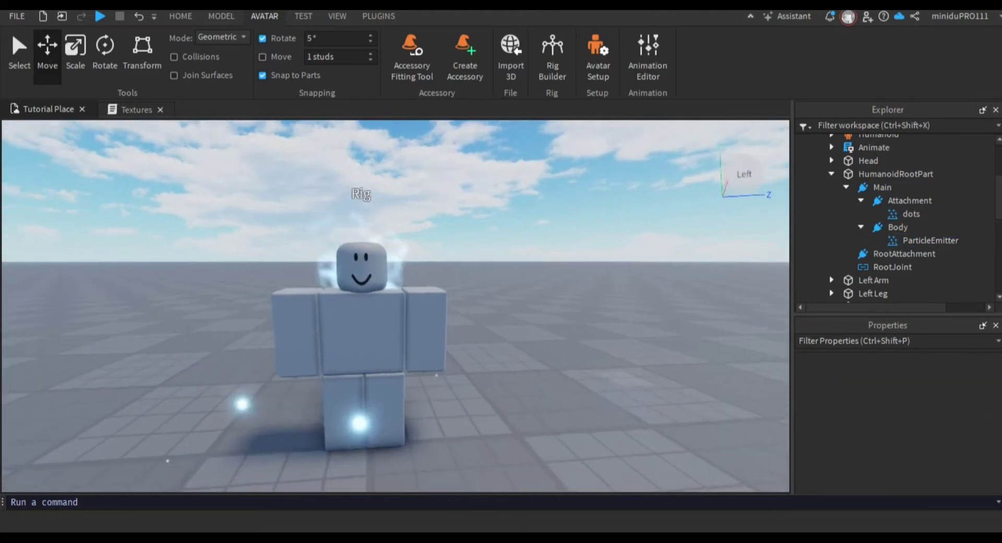
Duplicate the Body attachment and move the copy about 1.55 studs sideways to the lower end of the rig's right arm.
click(898, 227)
click(719, 481)
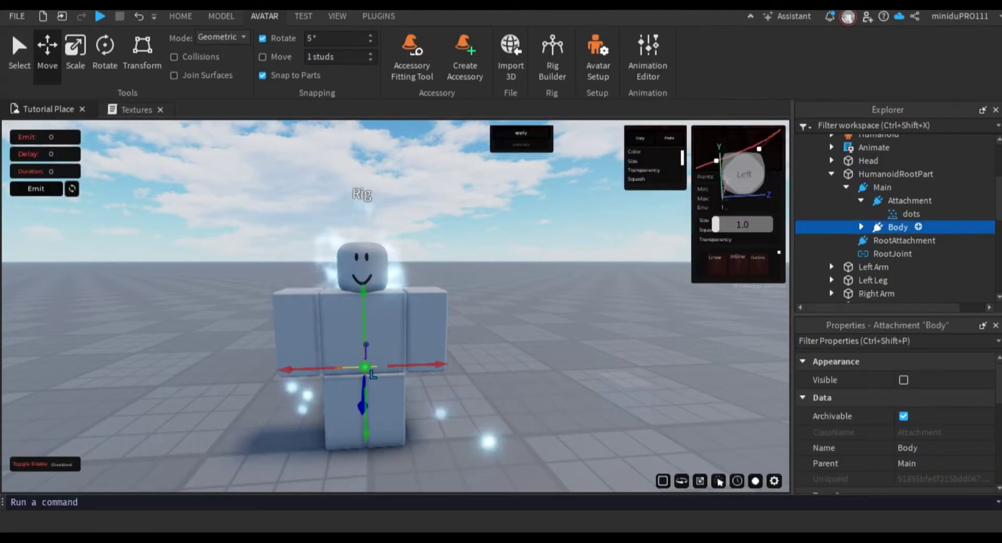
key(ctrl+d)
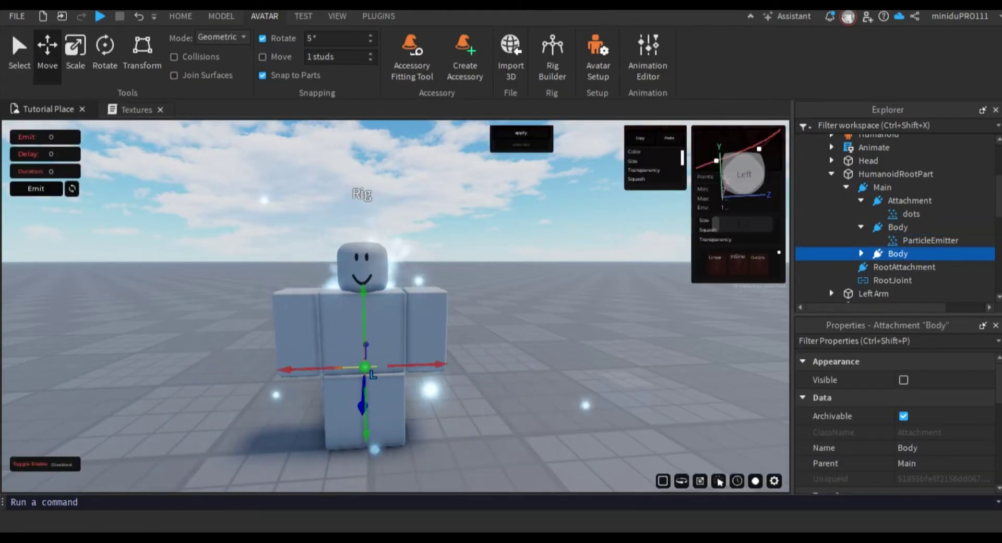
drag(425, 365, 426, 365)
drag(361, 367, 366, 367)
right_drag(365, 367, 409, 368)
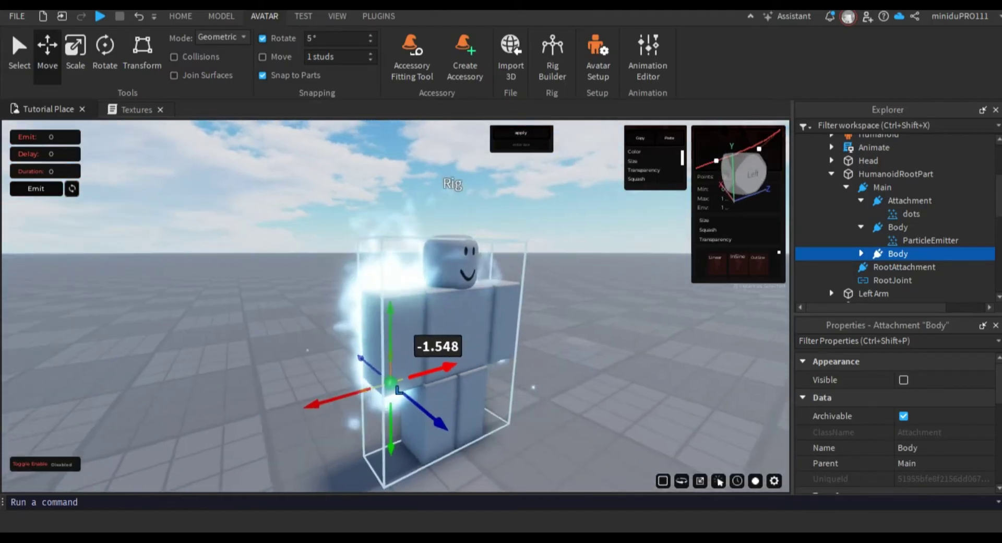
key(w)
scroll(410, 368, down, 2)
scroll(909, 447, down, 3)
Set the Rate of the ParticleEmitter inside the right arm's Body attachment to 15.
click(861, 254)
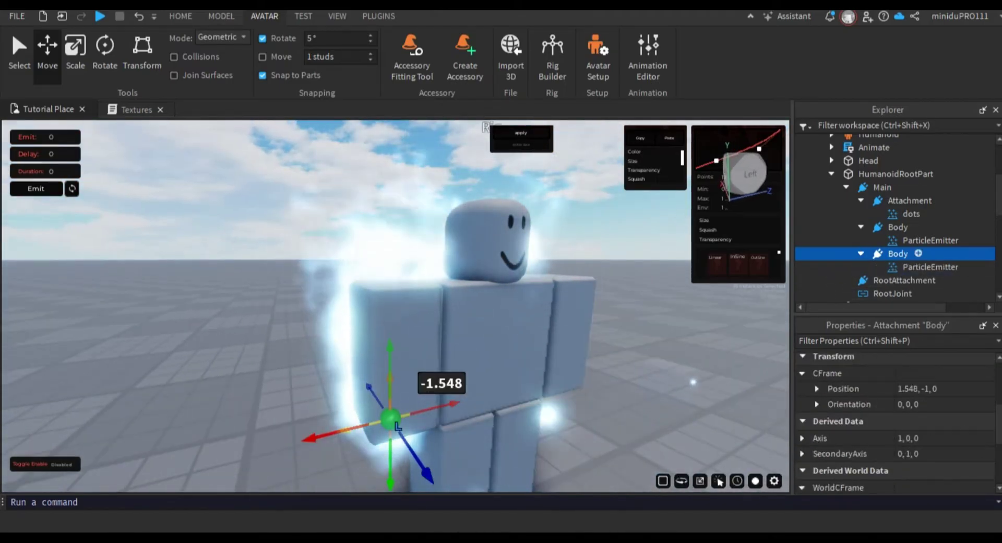
click(930, 267)
scroll(895, 412, down, 10)
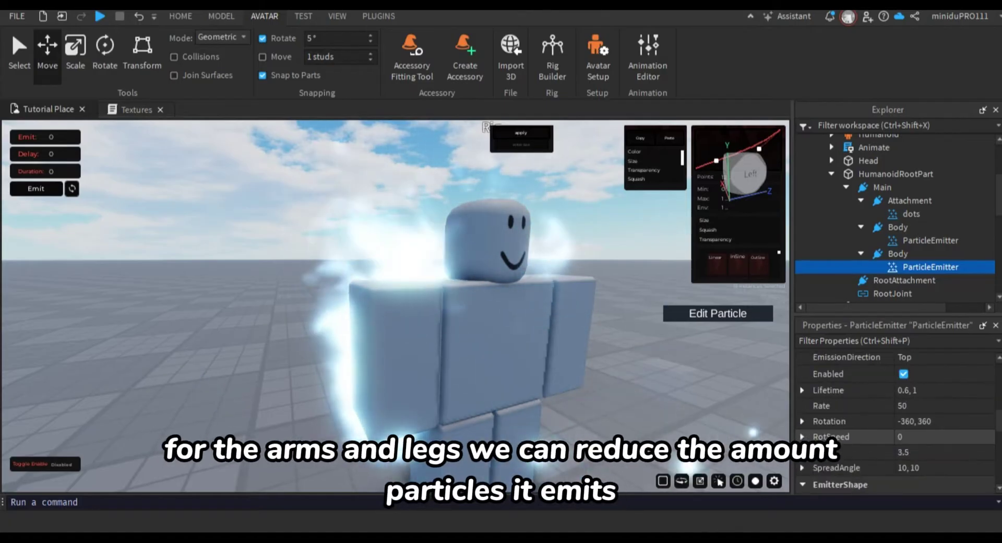
click(940, 407)
text(15)
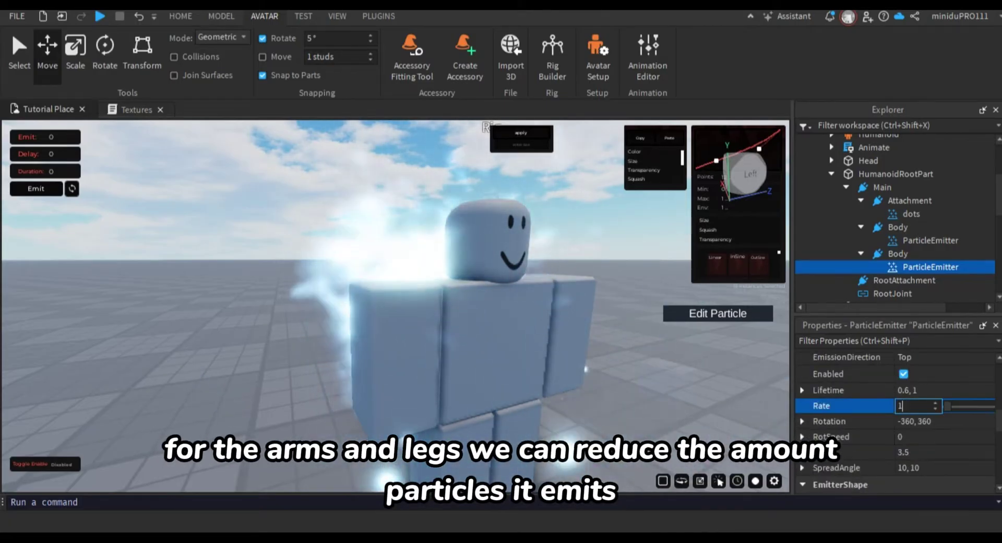
key(Return)
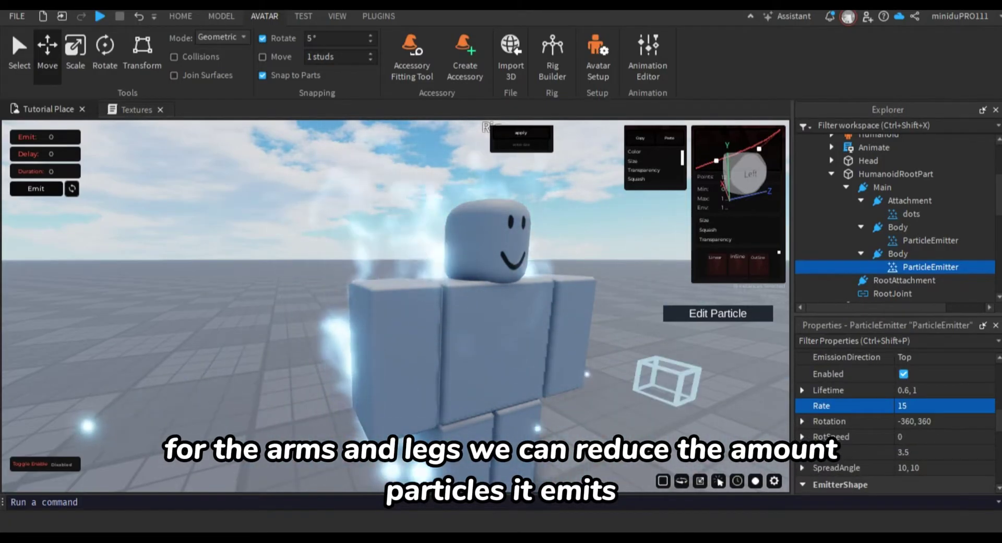
Duplicate the right arm's Body attachment and move the copy about 3.18 studs across to the rig's left arm.
key(d)
right_drag(668, 381, 629, 367)
key(s)
key(a)
key(d)
double_click(898, 253)
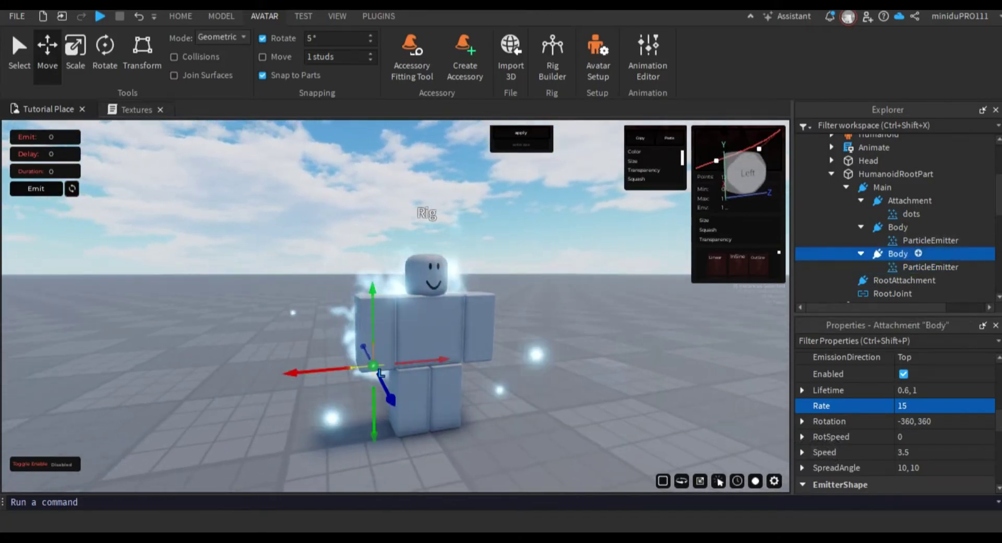
key(ctrl+d)
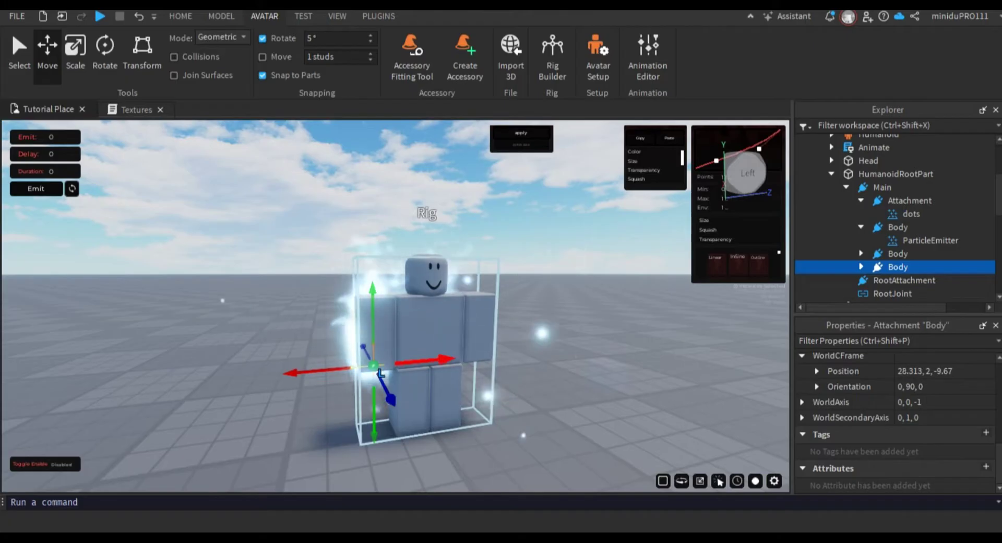
drag(445, 359, 537, 351)
right_drag(543, 357, 566, 373)
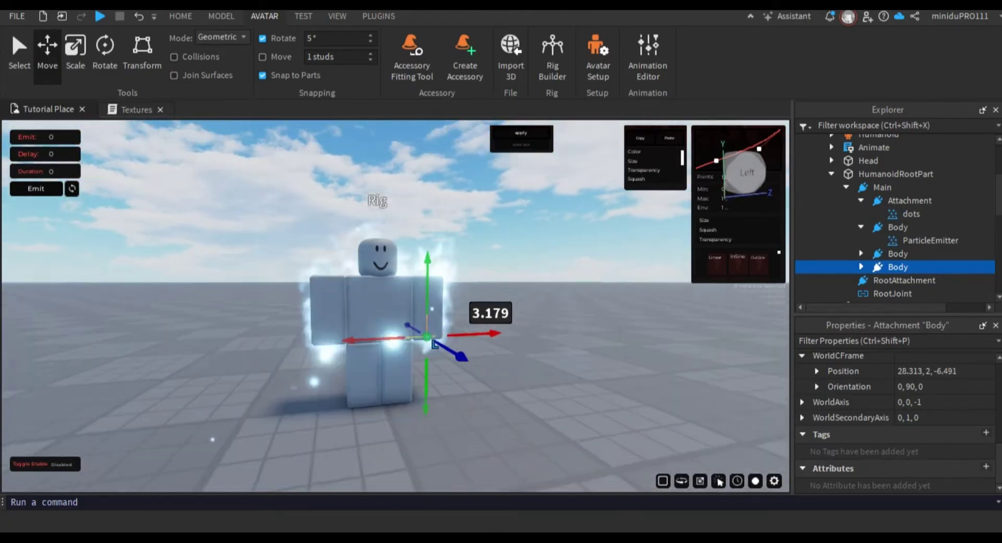
Duplicate the left arm's Body attachment, move the copy down and inward to the left leg, and duplicate it again for the right leg.
key(ctrl+d)
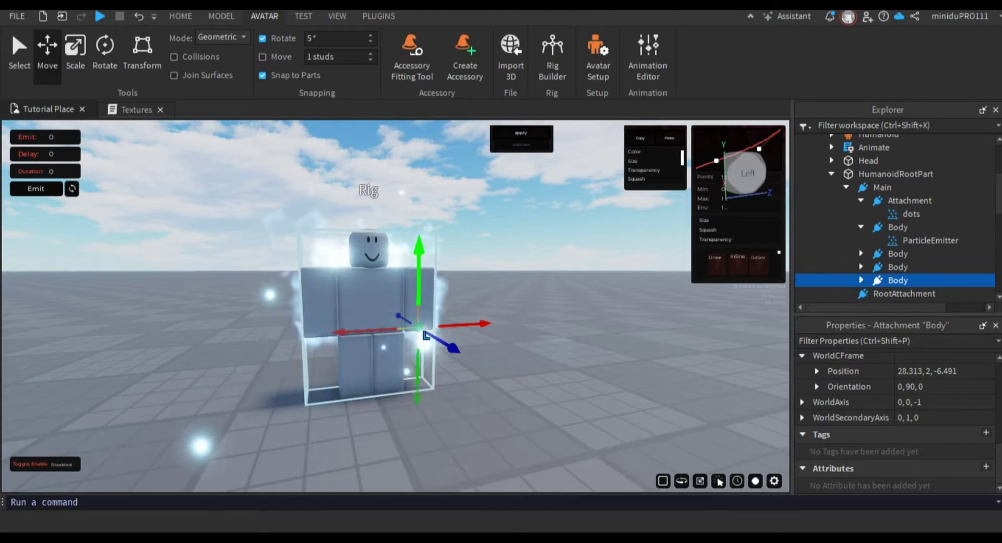
drag(418, 341, 418, 383)
drag(417, 340, 417, 341)
drag(475, 377, 439, 381)
key(ctrl+d)
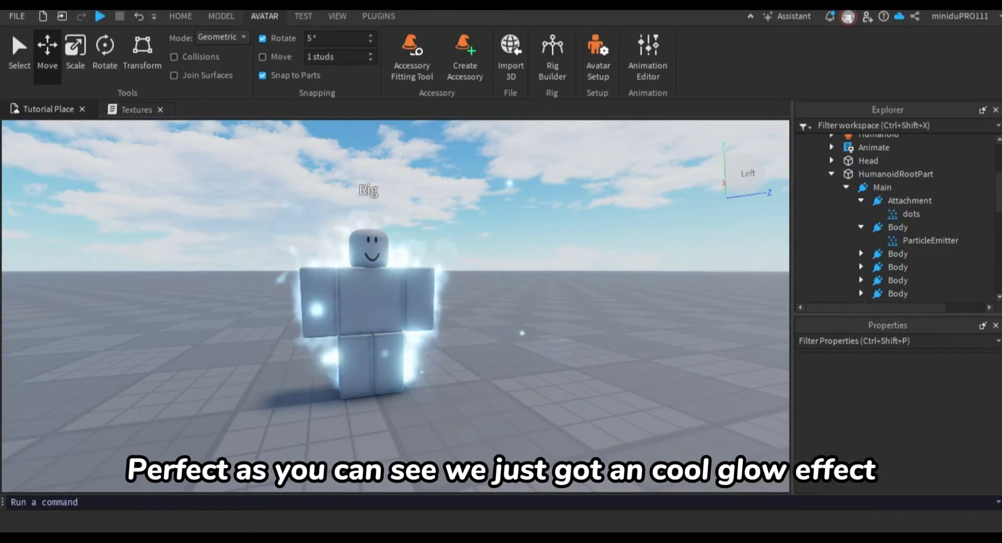
Examine the glow around the rig from several angles and distances and inspect the properties of the dots emitter.
scroll(395, 306, down, 10)
scroll(395, 305, up, 10)
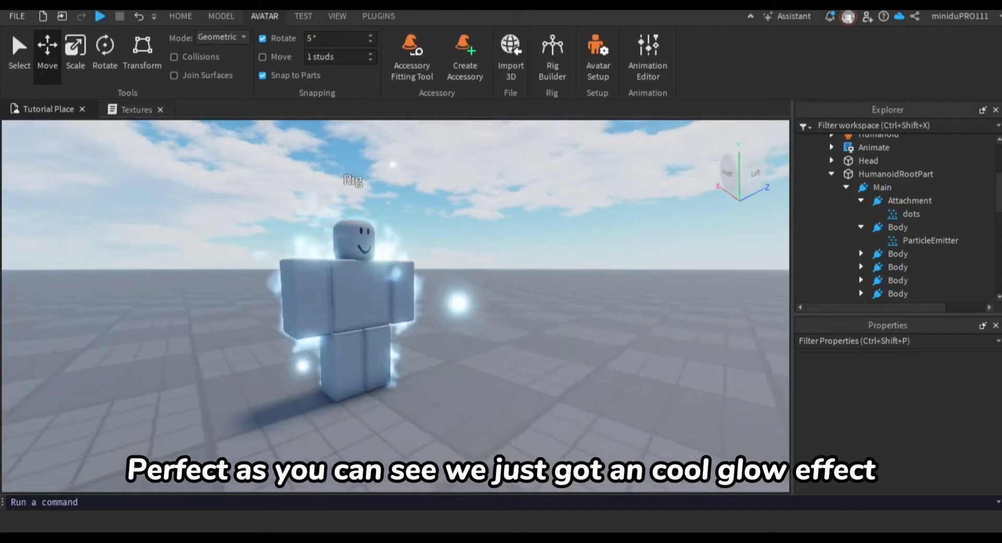
right_drag(395, 306, 392, 334)
scroll(395, 306, up, 4)
scroll(395, 305, down, 5)
click(918, 214)
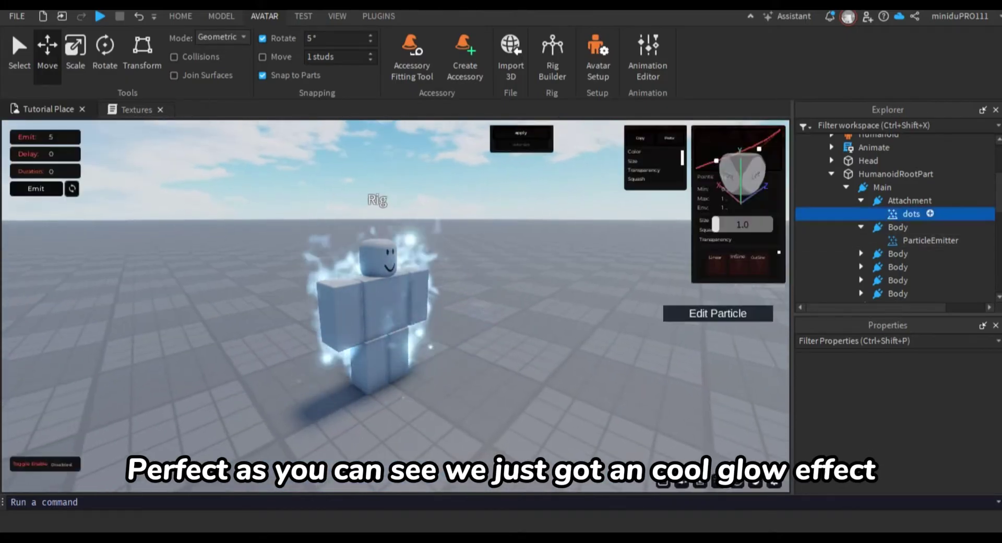
scroll(911, 417, down, 6)
click(917, 422)
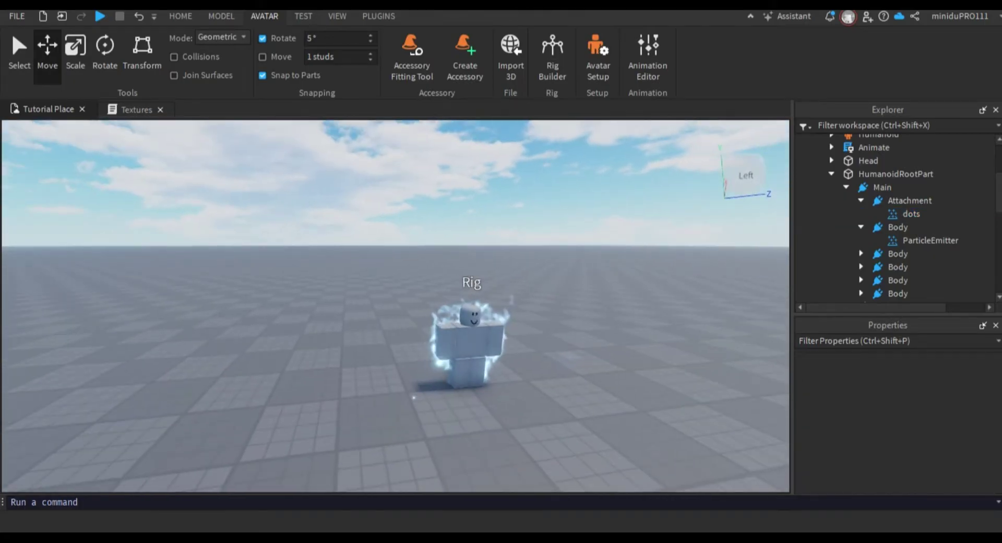
scroll(396, 306, up, 5)
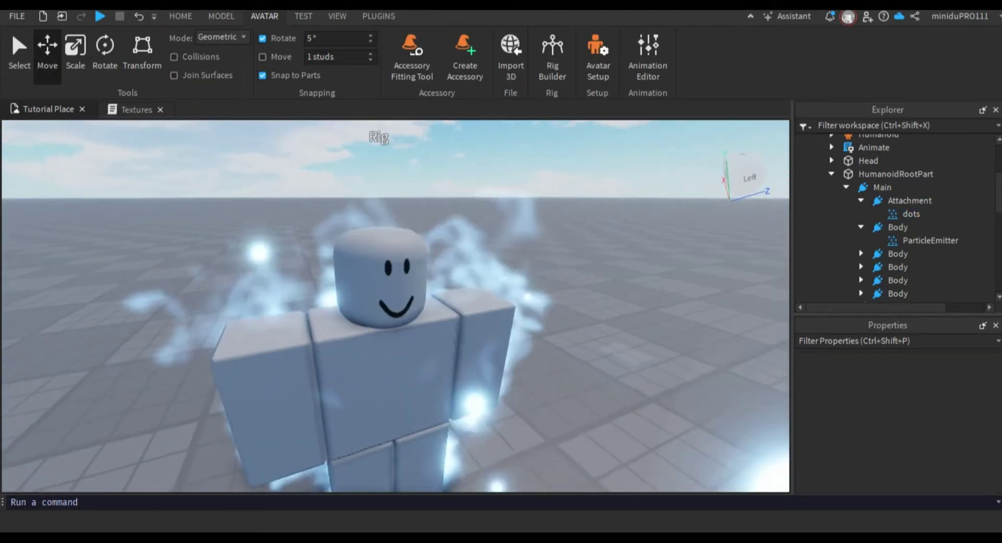
scroll(395, 305, down, 3)
mouse_move(396, 306)
right_down()
mouse_move(469, 313)
mouse_move(392, 295)
right_up()
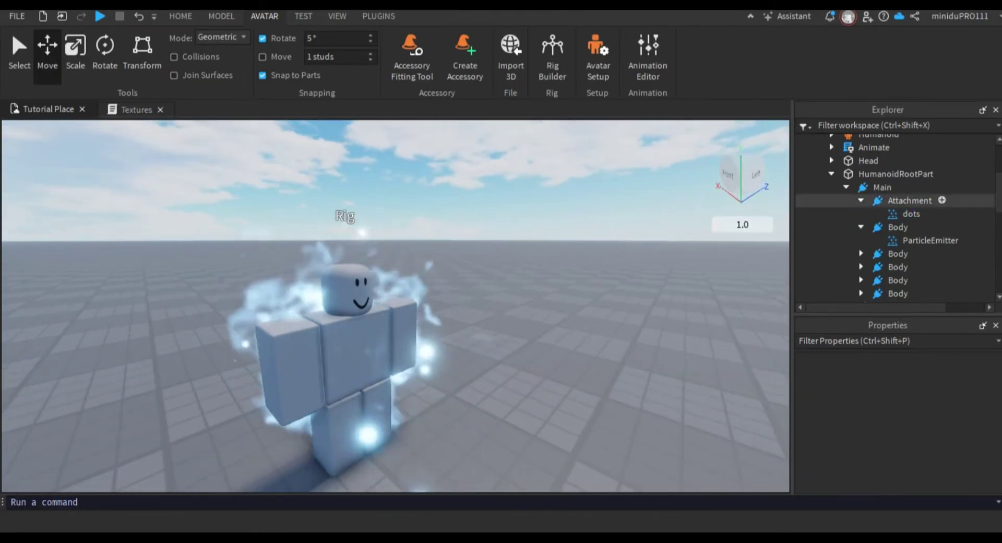
Move the dots emitter out of its own attachment and into the central Body attachment under Main.
click(918, 214)
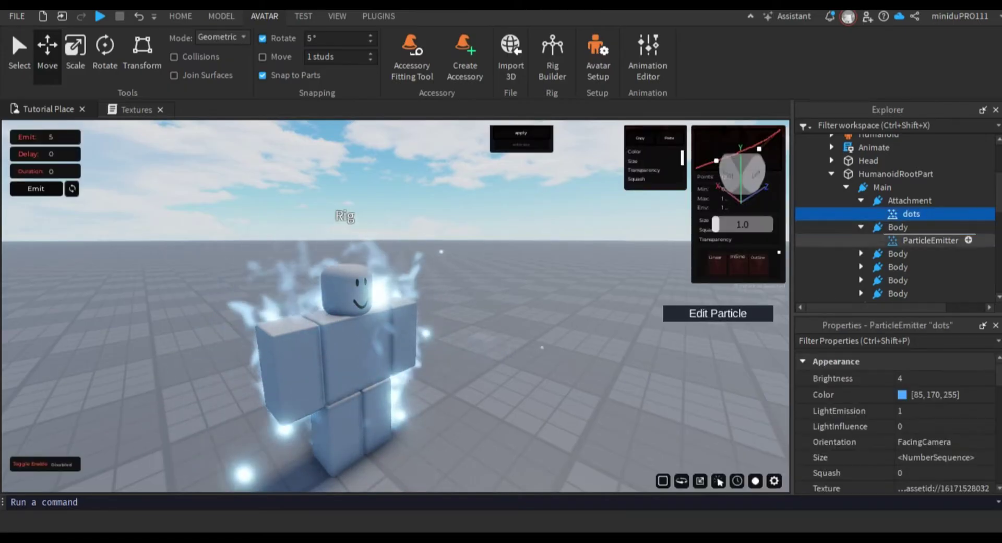
drag(968, 240, 919, 226)
click(898, 213)
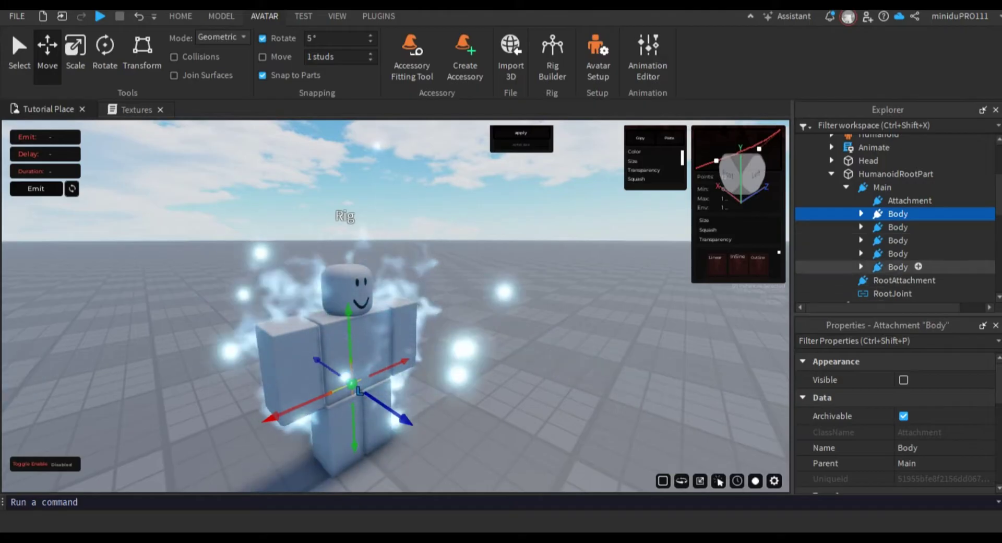
Rename the two Body attachments at the rig's right and left arms as Arm.
click(898, 226)
click(898, 214)
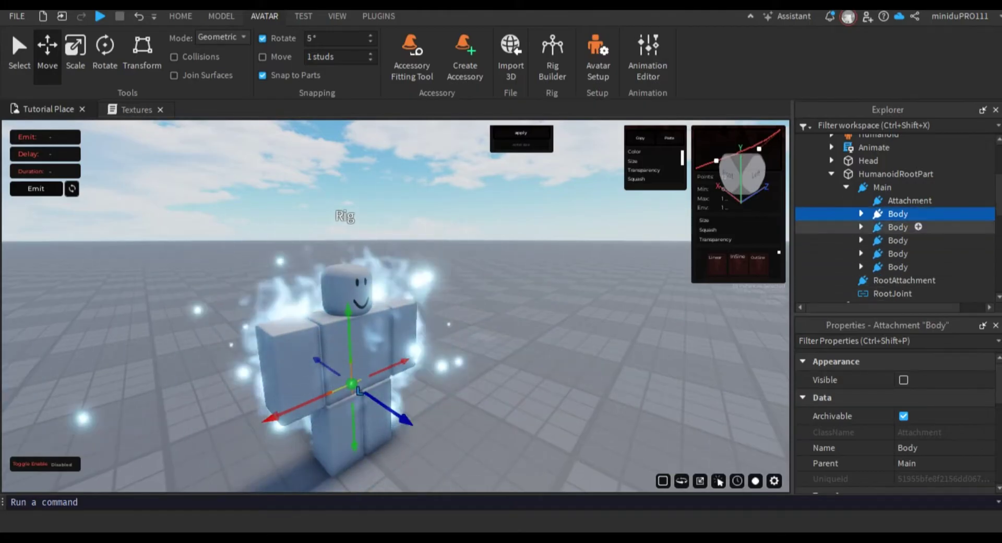
click(898, 226)
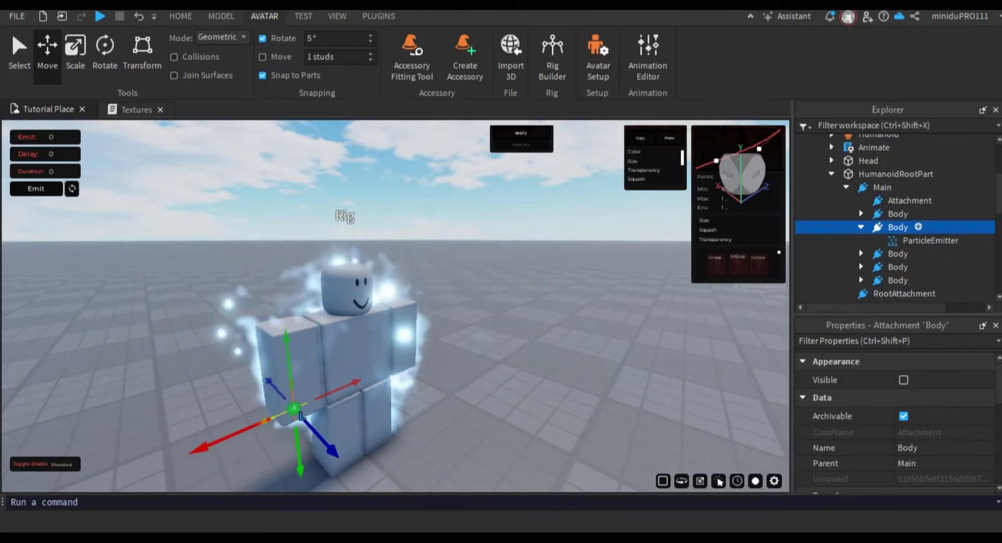
key(F2)
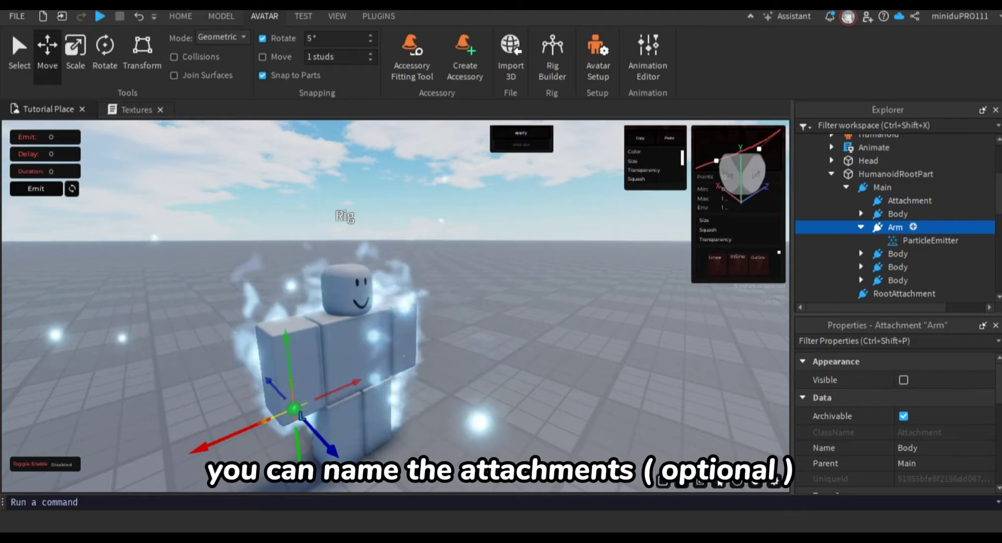
click(898, 254)
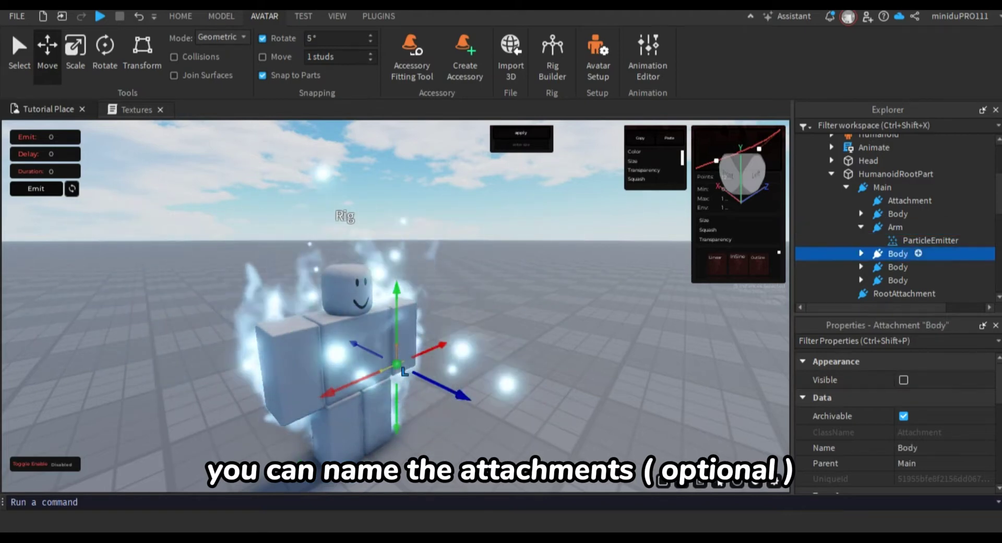
key(F2)
text(Arm)
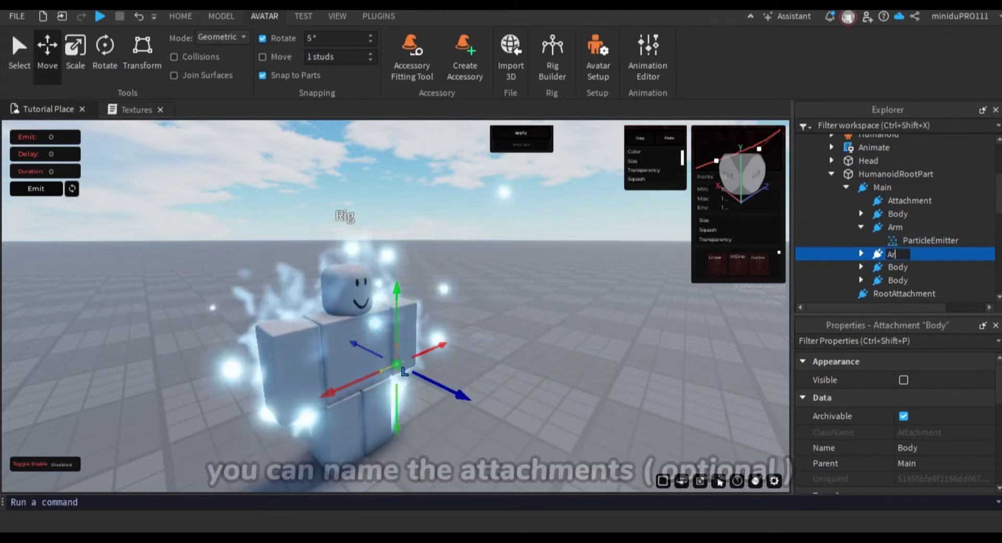
key(Return)
Rename the two Body attachments at the rig's legs as Leg.
click(898, 267)
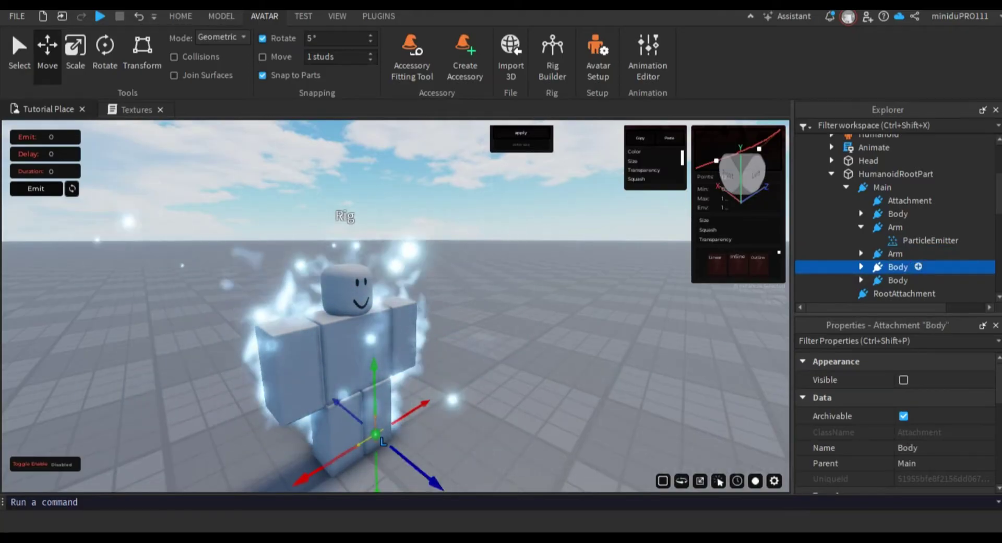
text(Leg)
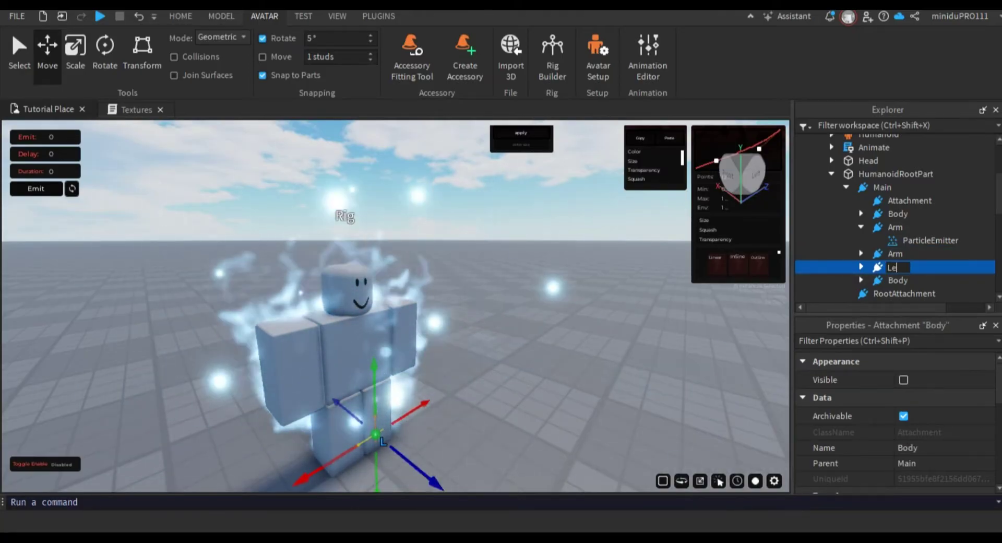
key(Return)
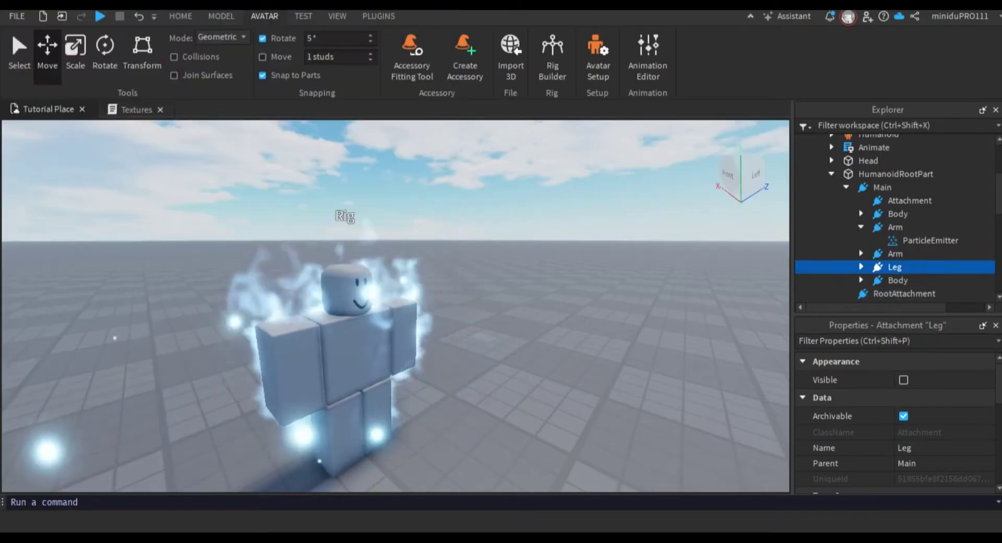
ctrl+click(895, 267)
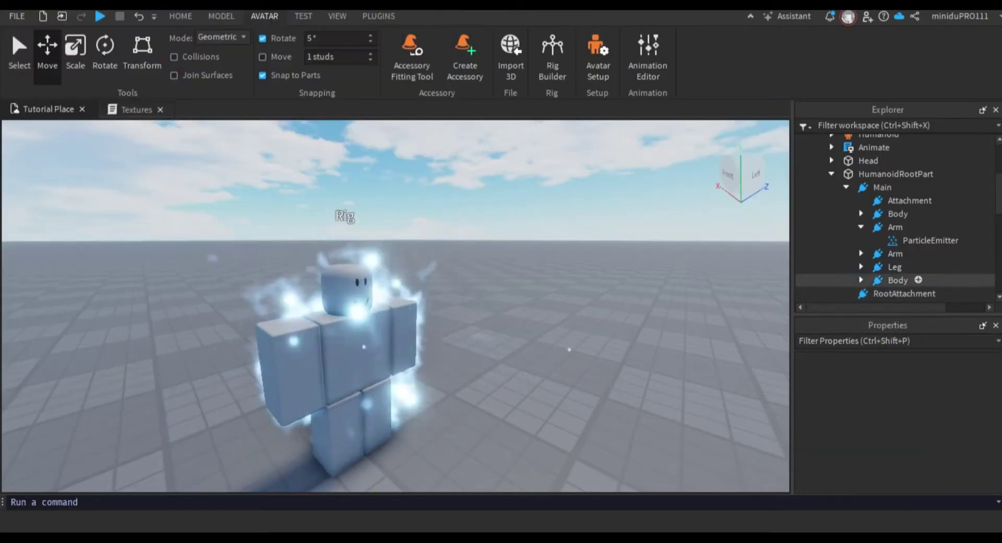
click(898, 280)
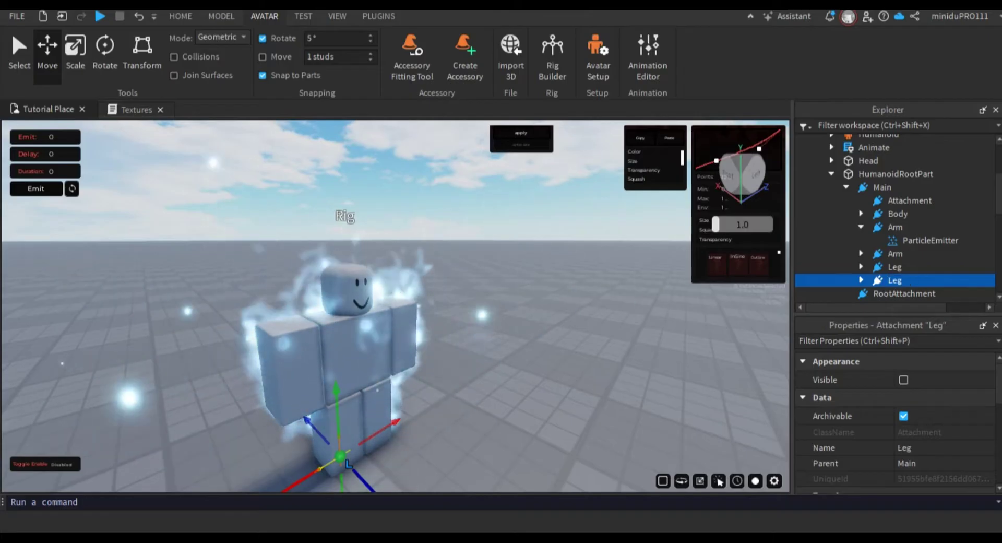
Duplicate the dots emitter inside the Body attachment.
click(525, 339)
scroll(396, 306, down, 5)
scroll(345, 306, up, 3)
right_drag(396, 305, 345, 259)
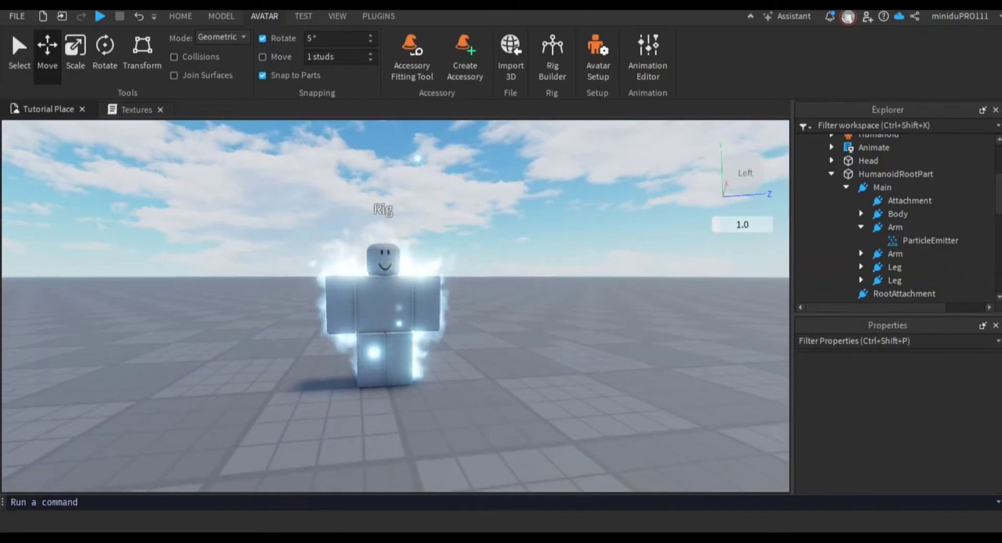
click(898, 214)
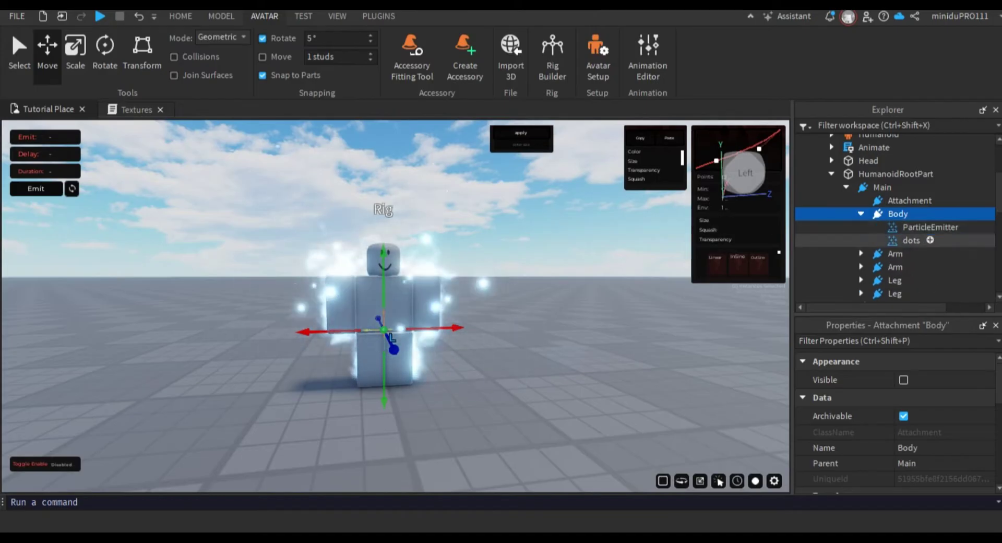
click(911, 240)
key(ctrl+d)
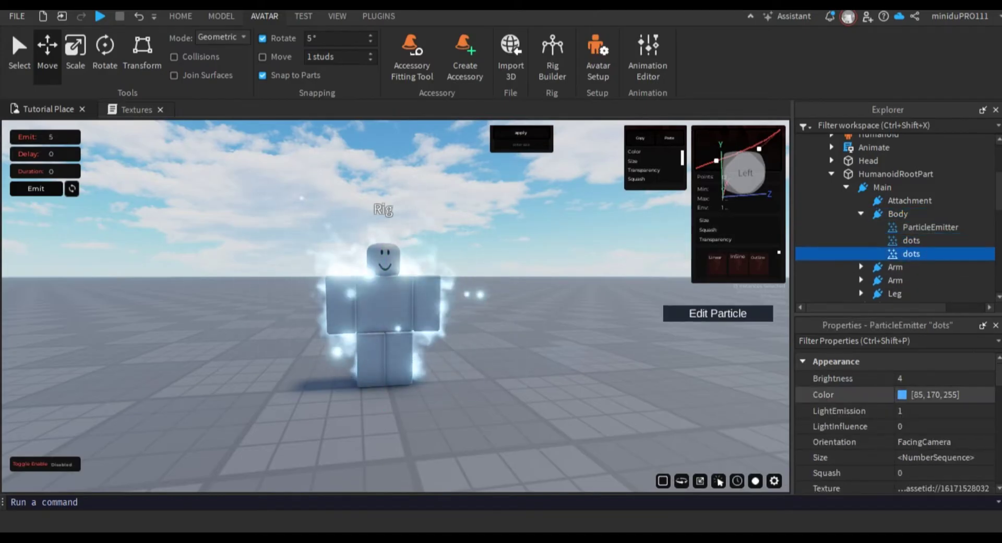
Set the duplicated dots emitter's SpreadAngle to 360, 360.
scroll(895, 418, down, 5)
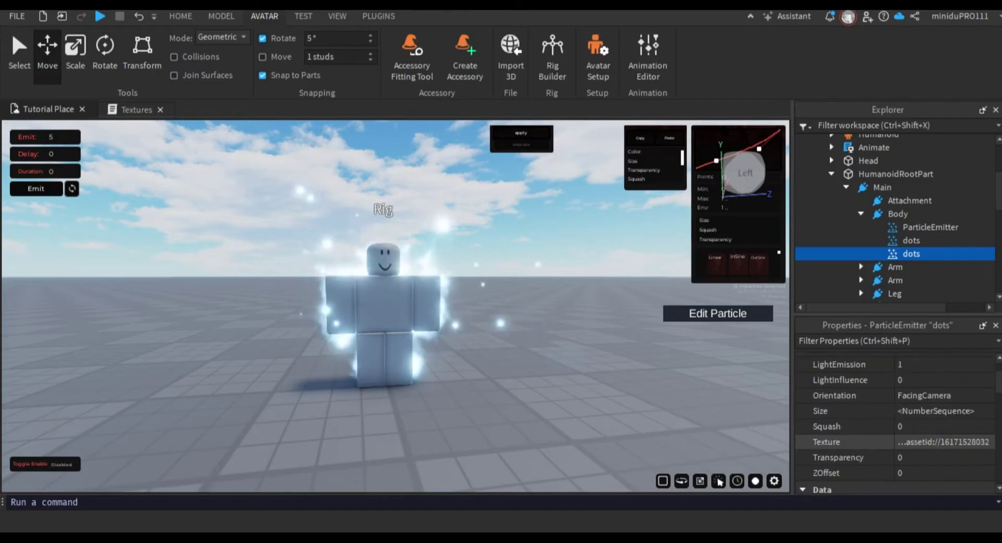
scroll(912, 418, down, 5)
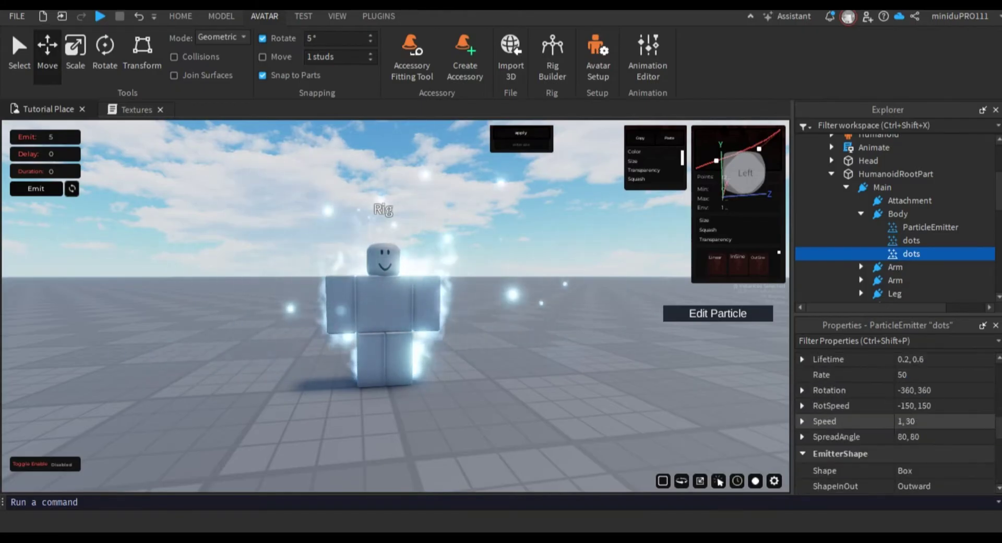
click(919, 390)
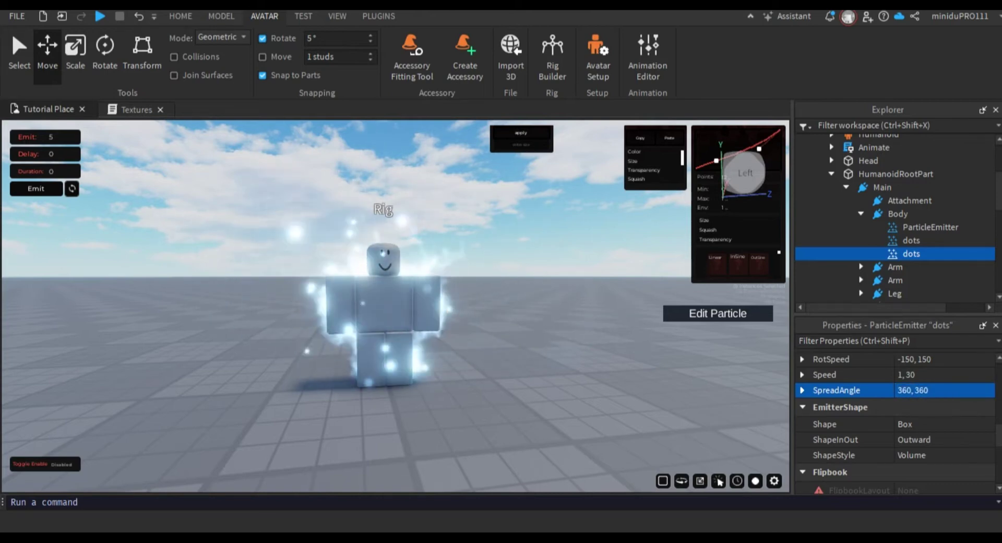
scroll(383, 308, up, 4)
scroll(384, 308, down, 5)
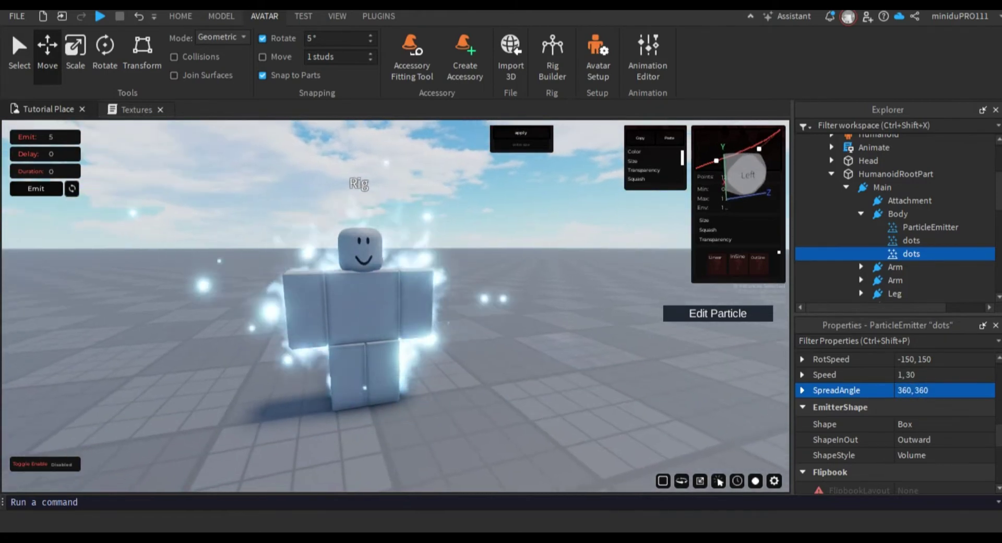
Change the duplicated dots emitter's Color to light yellow, 255, 255, 127.
scroll(896, 423, up, 10)
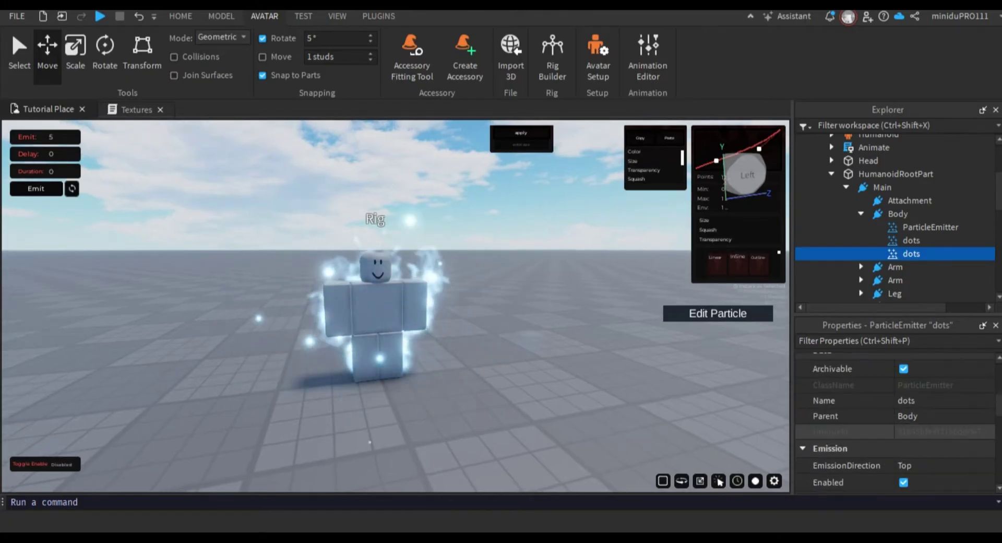
click(902, 396)
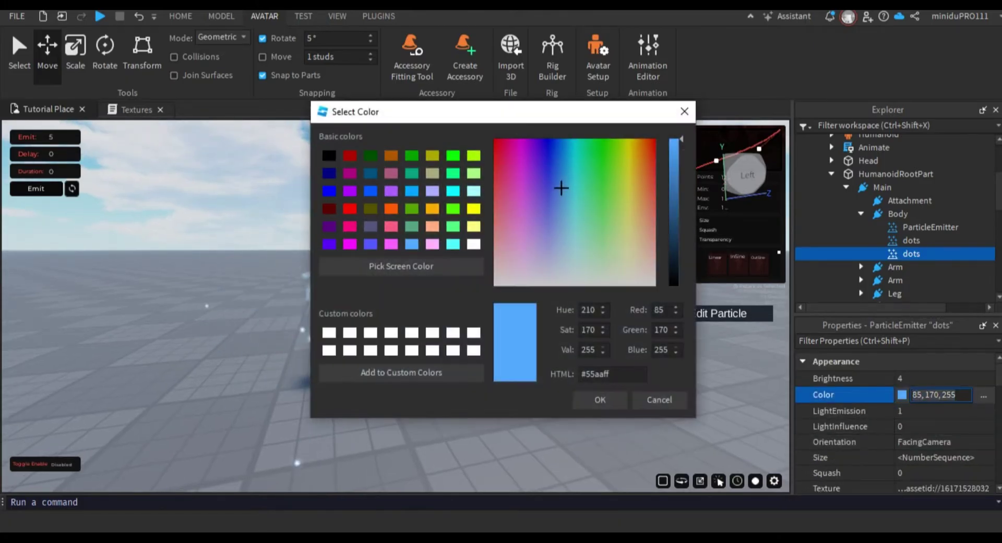
drag(520, 118, 659, 123)
click(612, 230)
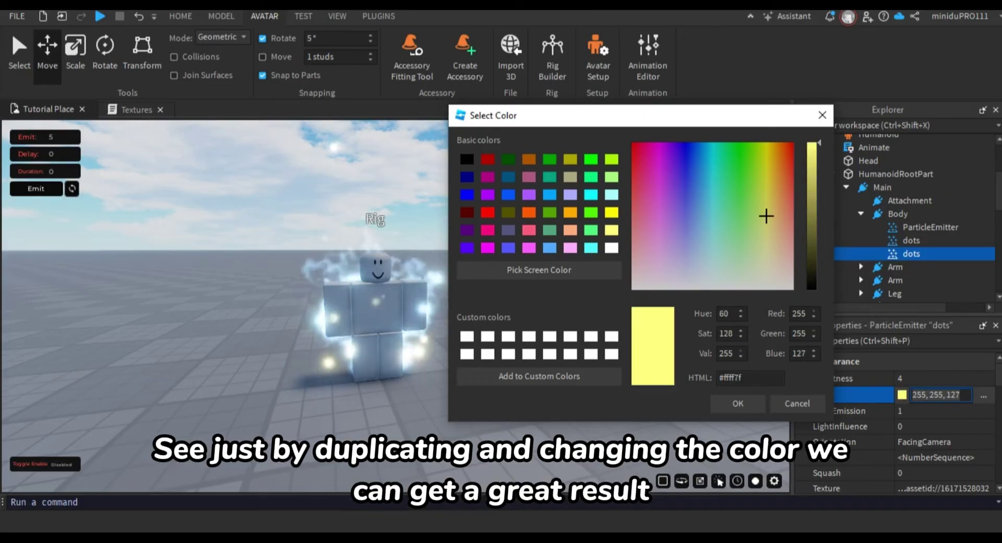
click(738, 403)
key(Return)
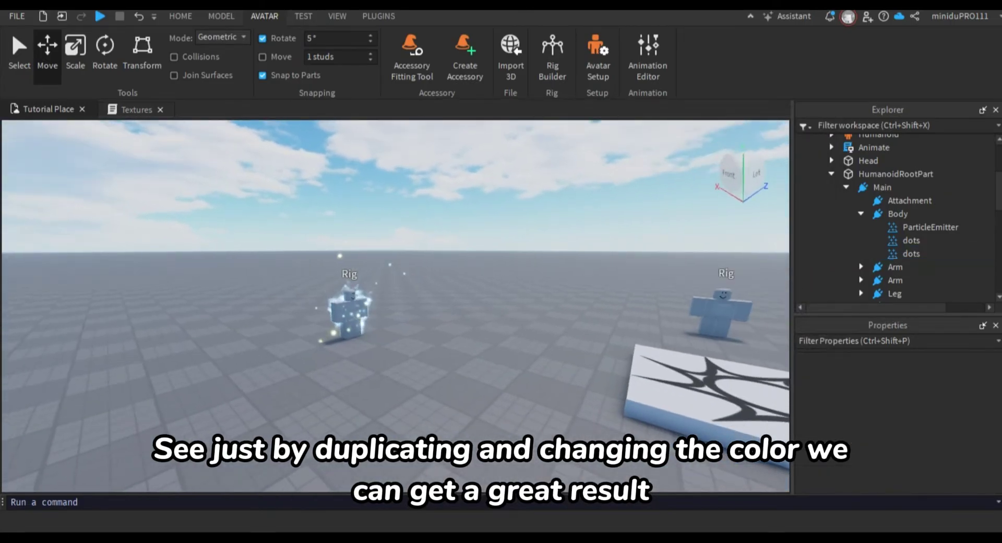
Examine the two-coloured dots effect around the rig and check what the Body and Arm attachments contain and where they sit.
key(w)
right_drag(395, 306, 329, 292)
key(w)
key(s)
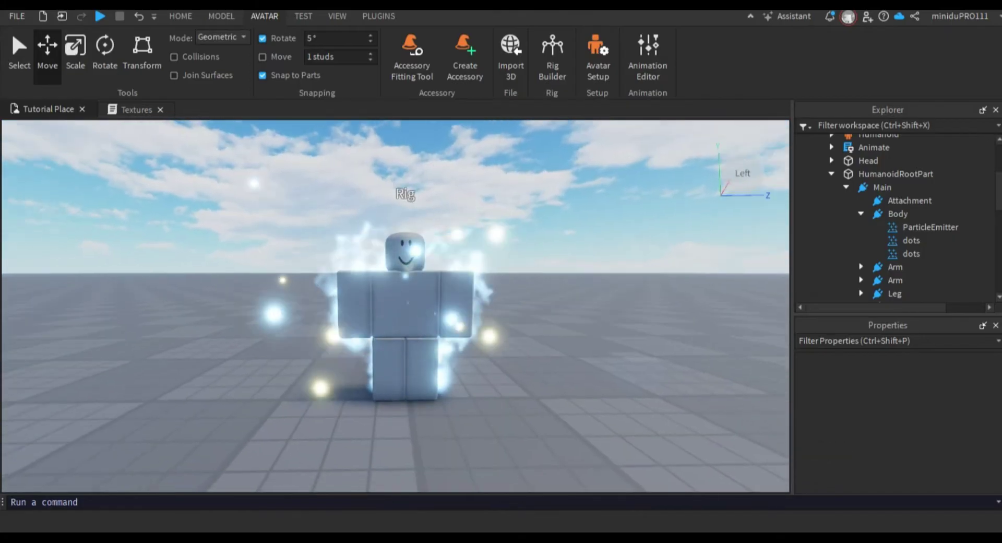
click(912, 240)
click(861, 213)
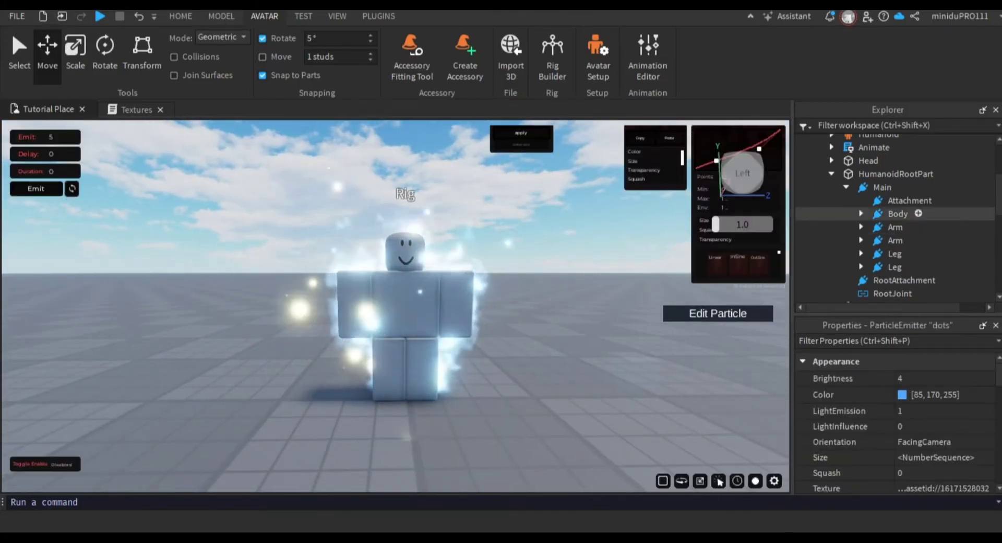
click(895, 227)
click(861, 227)
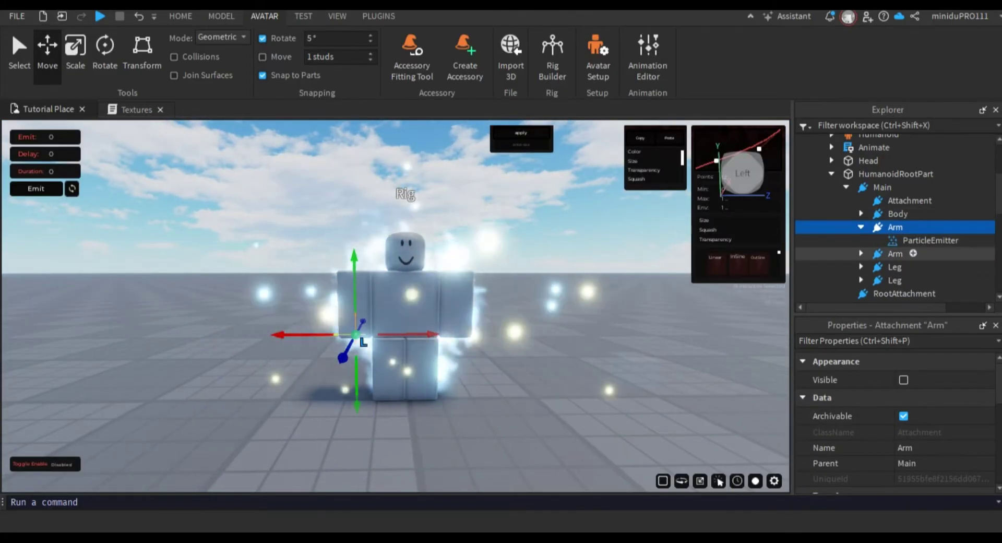
click(930, 240)
click(895, 254)
click(895, 227)
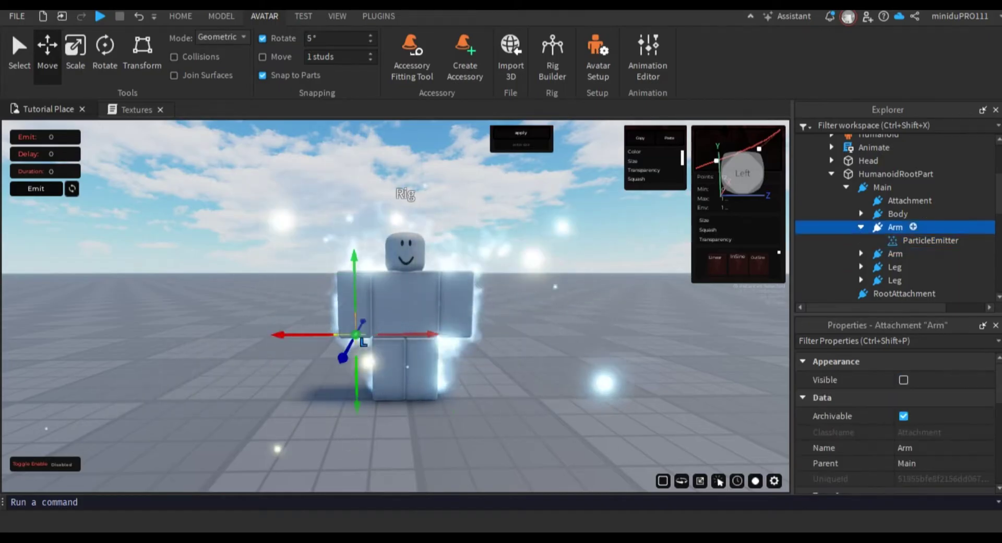
Shift the left leg's Leg attachment about 0.12 studs inward and the right leg's about 0.19 studs outward.
click(896, 267)
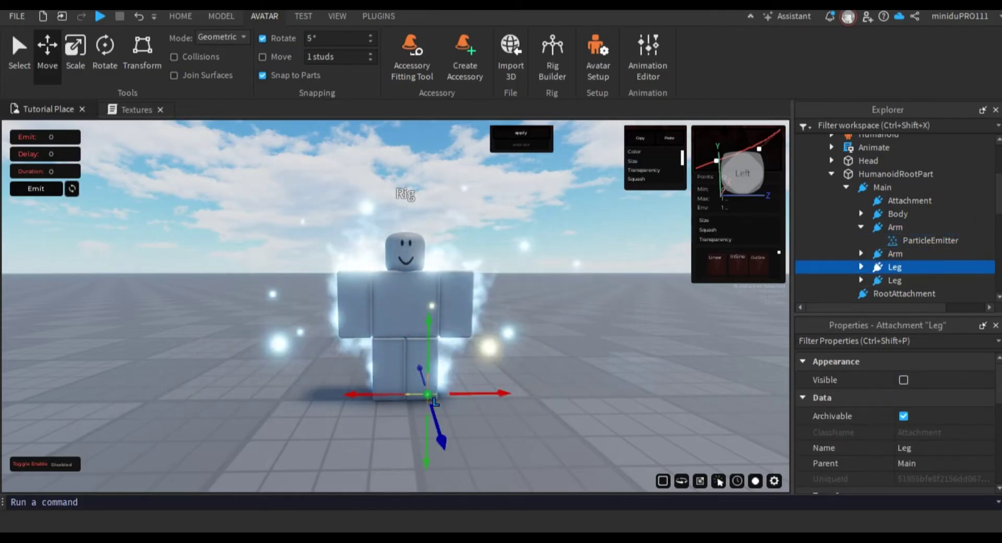
drag(507, 393, 497, 393)
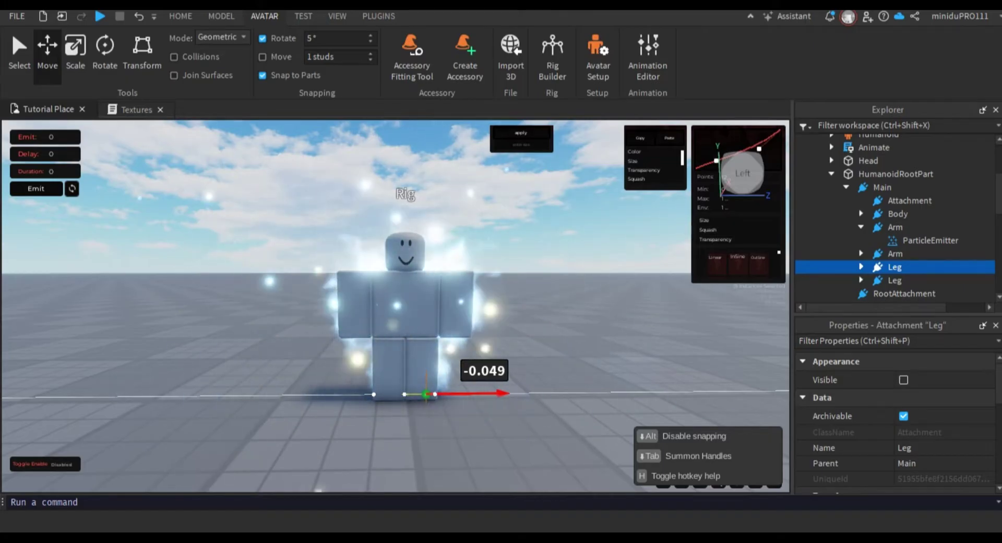
drag(501, 393, 500, 393)
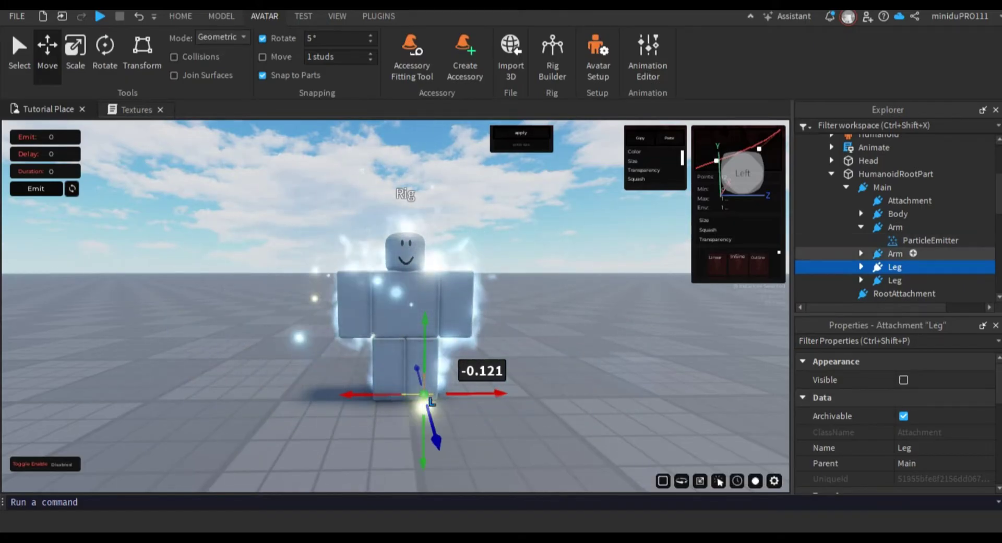
click(896, 280)
drag(462, 393, 462, 394)
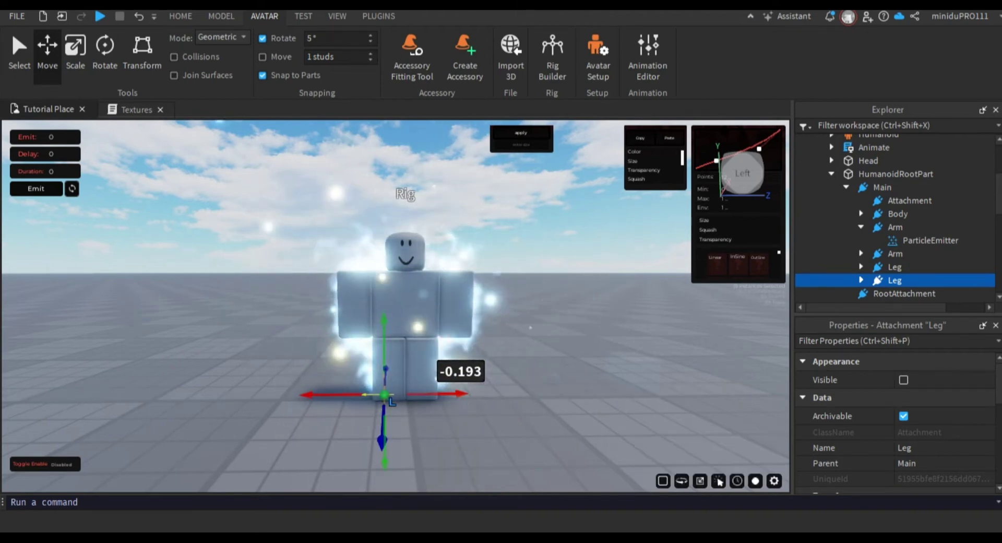
Lower both Arm attachments together slightly, and shift the left arm's attachment about 0.08 studs outward.
click(543, 361)
key(a)
right_drag(543, 361, 616, 381)
key(w)
key(s)
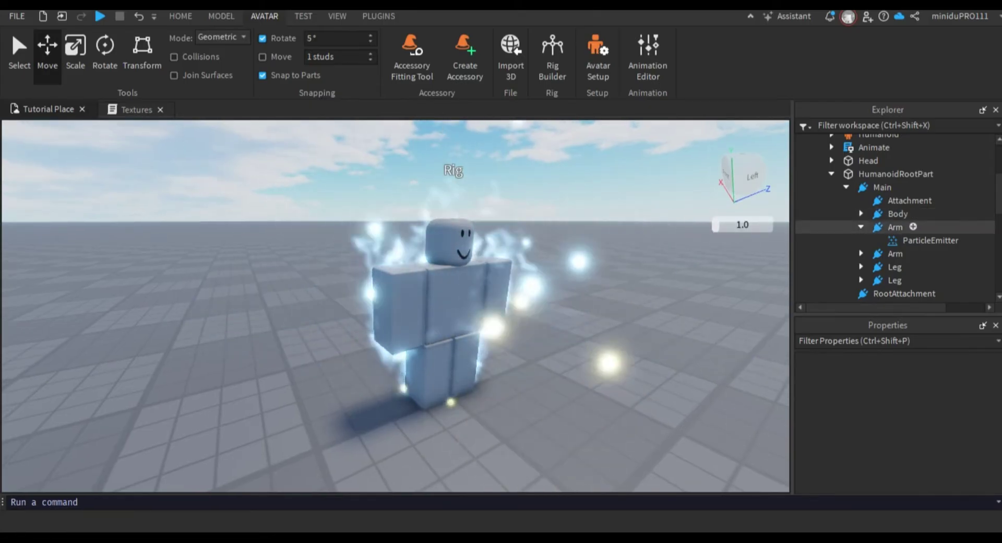
double_click(895, 227)
key(w)
right_drag(548, 311, 522, 313)
key(s)
ctrl+click(896, 241)
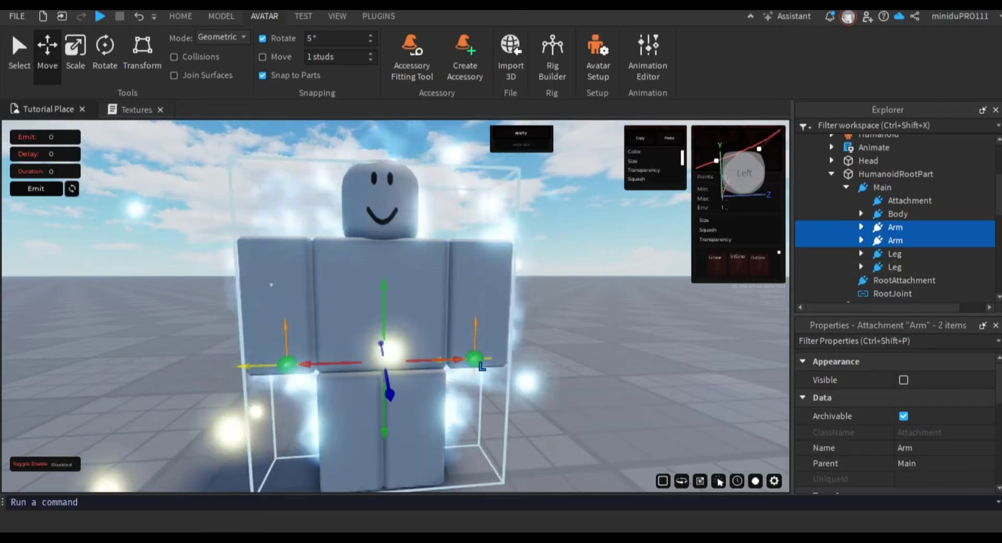
drag(384, 292, 384, 310)
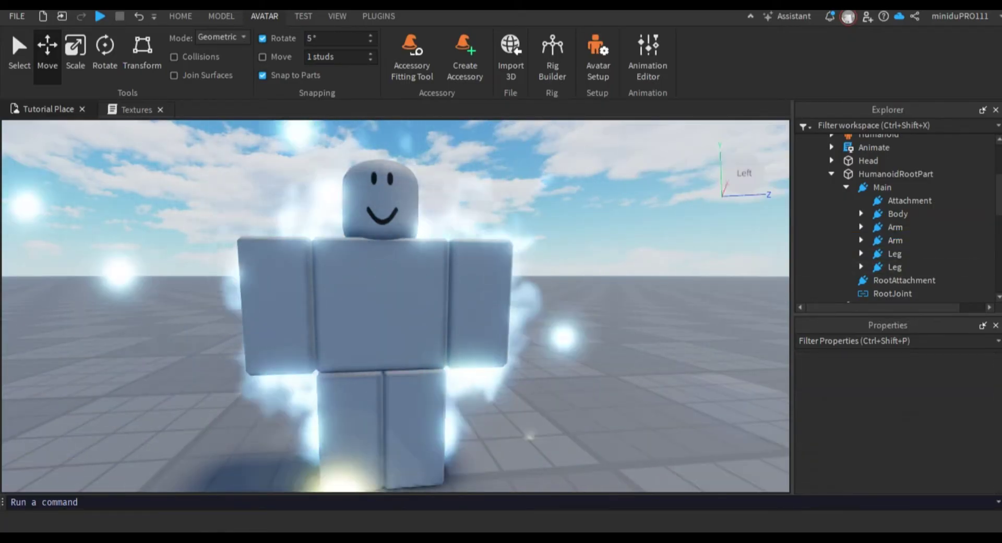
click(896, 240)
drag(543, 370, 545, 370)
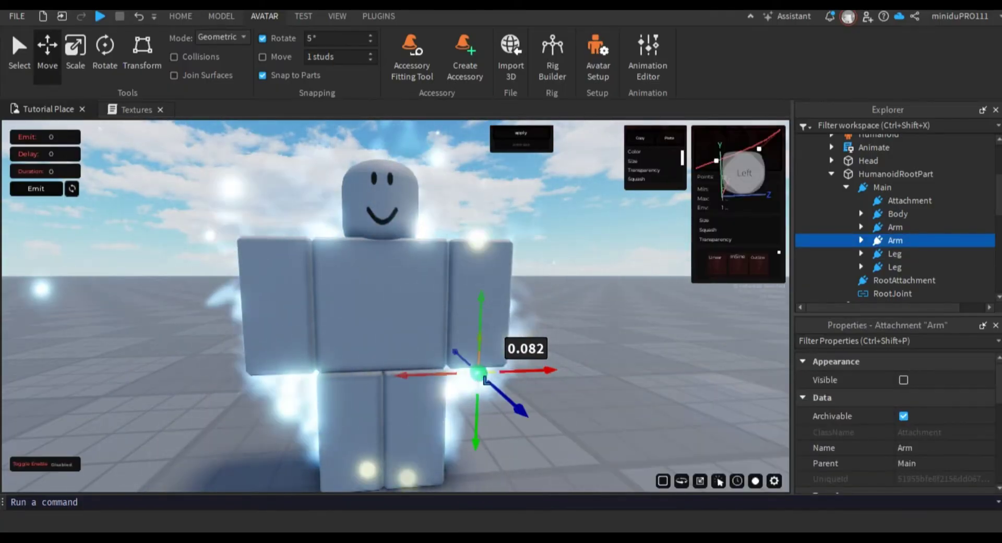
Shift the right arm's Arm attachment about 0.16 studs outward and deselect it.
click(895, 227)
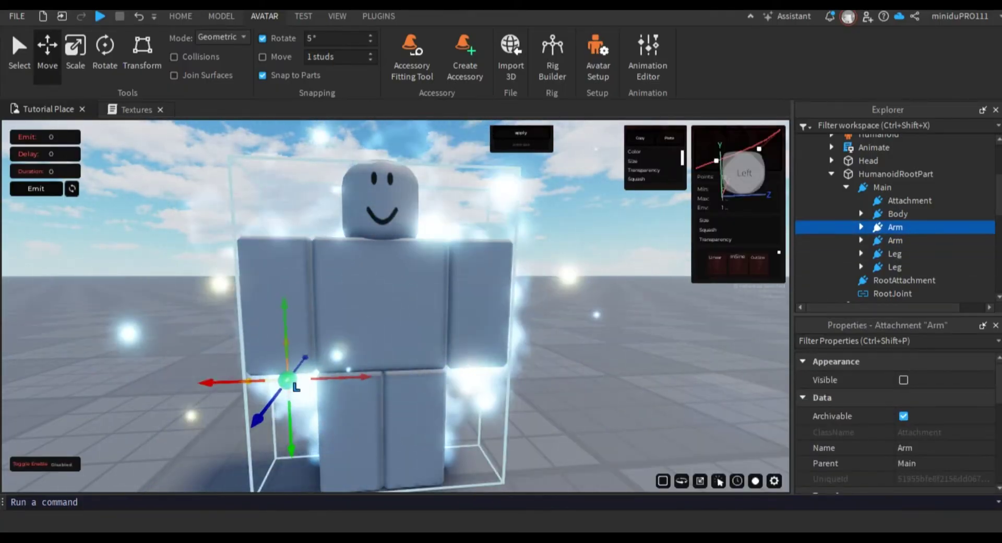
drag(342, 377, 316, 373)
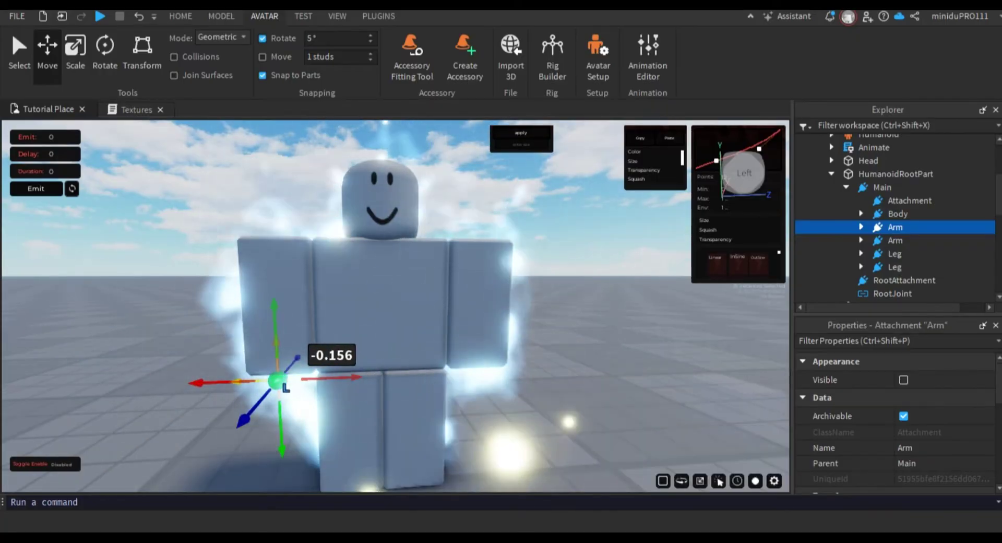
click(412, 291)
Examine the aura around the rig's arms, legs and body from several distances and angles.
key(s)
right_drag(411, 290, 411, 288)
key(w)
key(w)
key(w)
key(a)
key(s)
key(w)
key(s)
key(a)
key(w)
key(s)
key(w)
key(s)
key(w)
key(s)
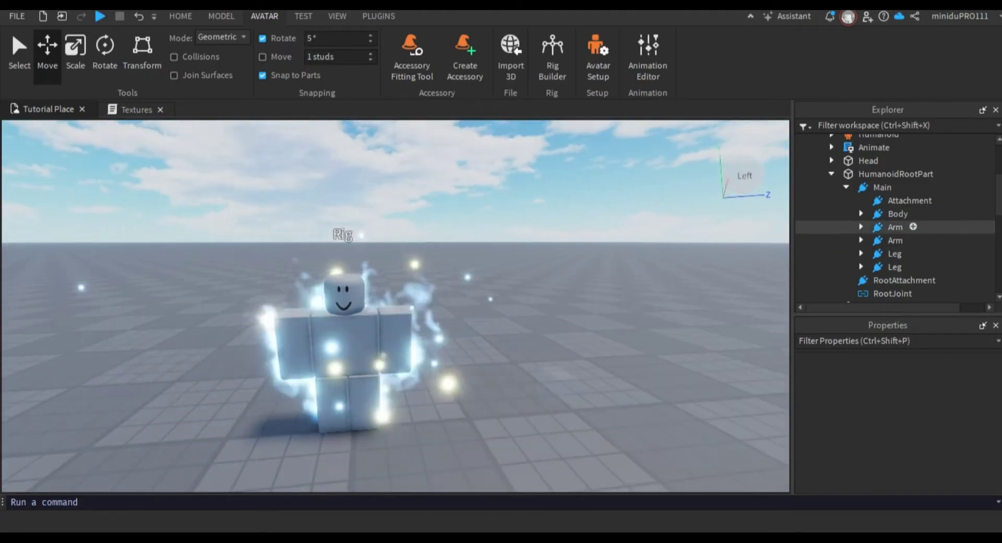
Check the dots and aura emitters inside the Body attachment, and view the combined effect on the rig.
click(898, 214)
click(911, 241)
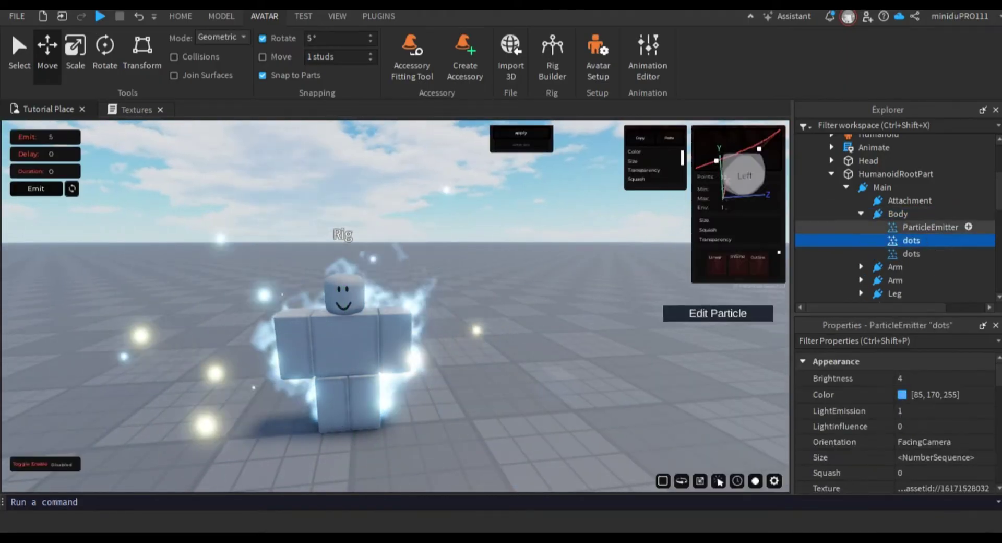
click(930, 228)
click(522, 314)
key(s)
right_drag(522, 313, 522, 314)
key(w)
key(w)
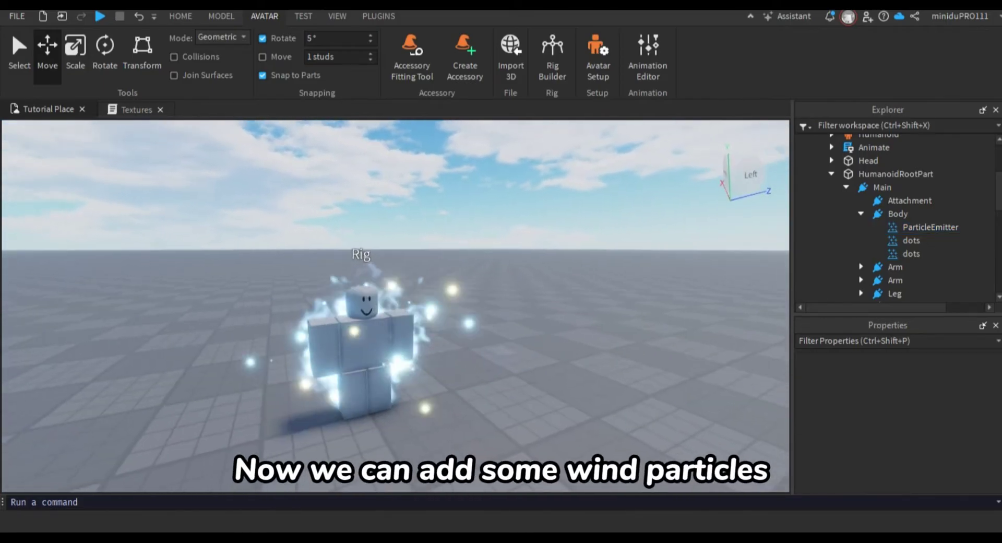
Add a new ParticleEmitter directly under the Main attachment for the wind effect.
click(861, 213)
click(882, 187)
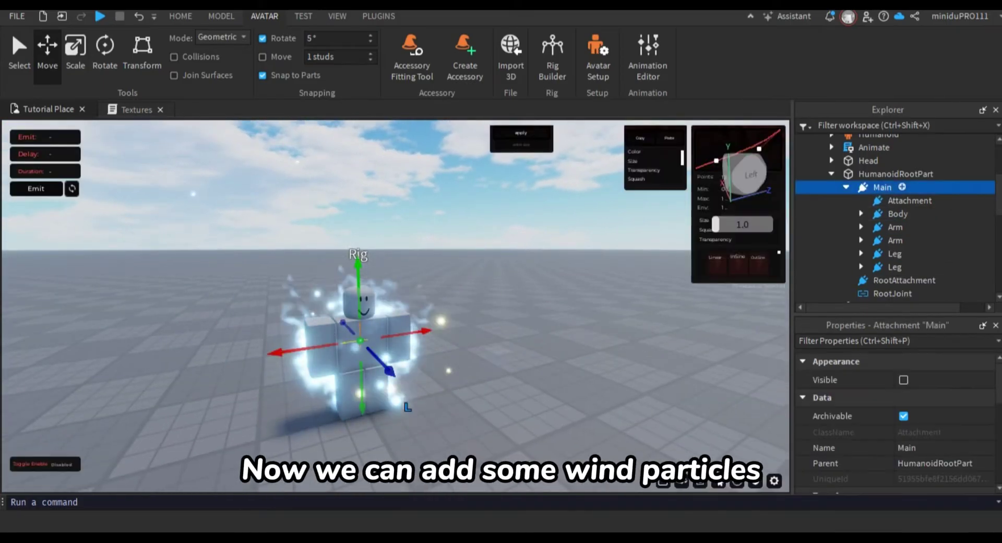
click(902, 187)
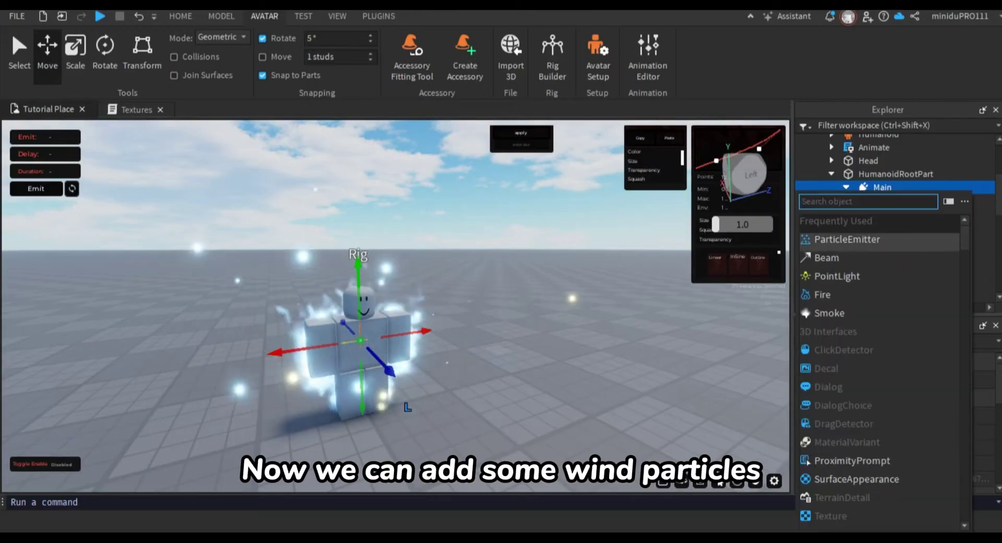
click(847, 239)
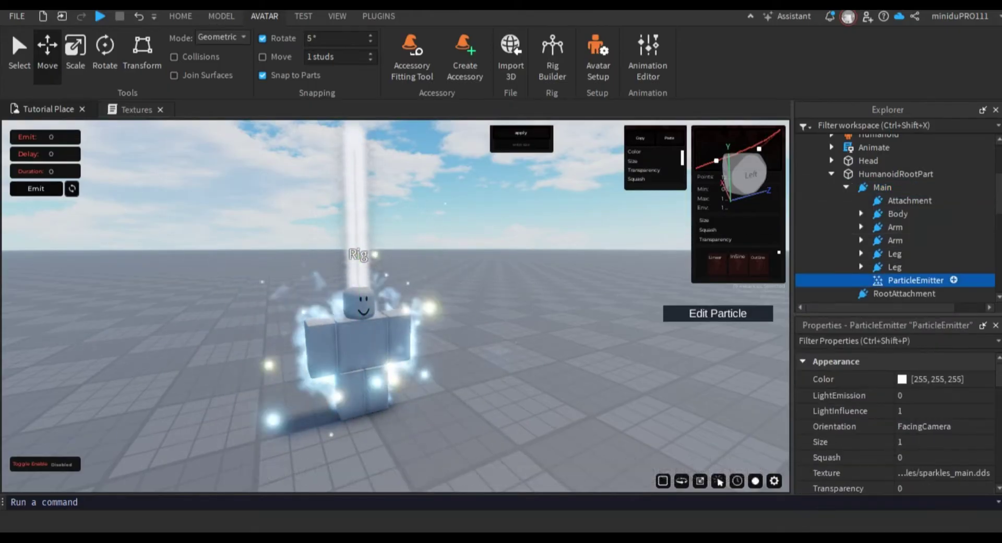
scroll(397, 324, up, 4)
right_drag(397, 292, 397, 334)
scroll(397, 324, down, 6)
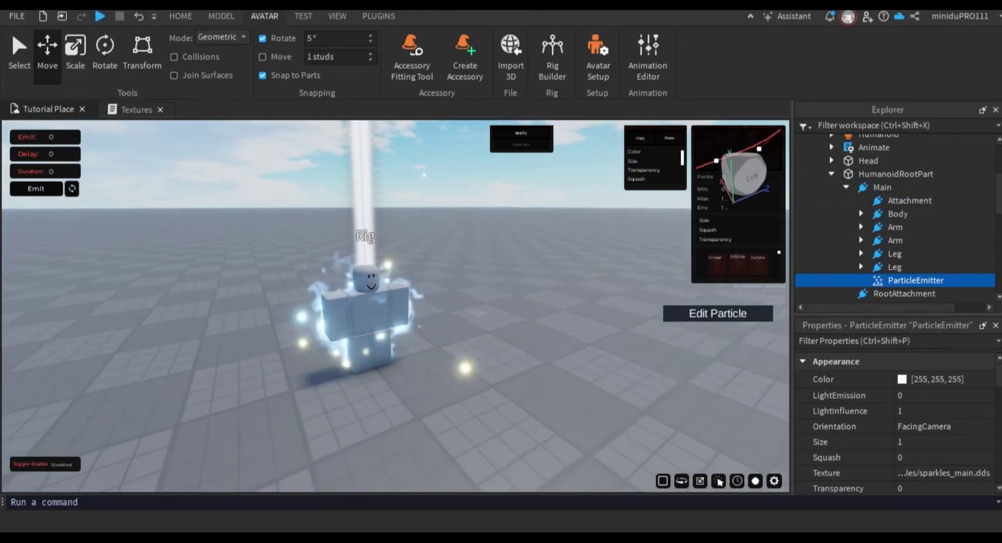
scroll(397, 323, up, 4)
scroll(358, 306, down, 4)
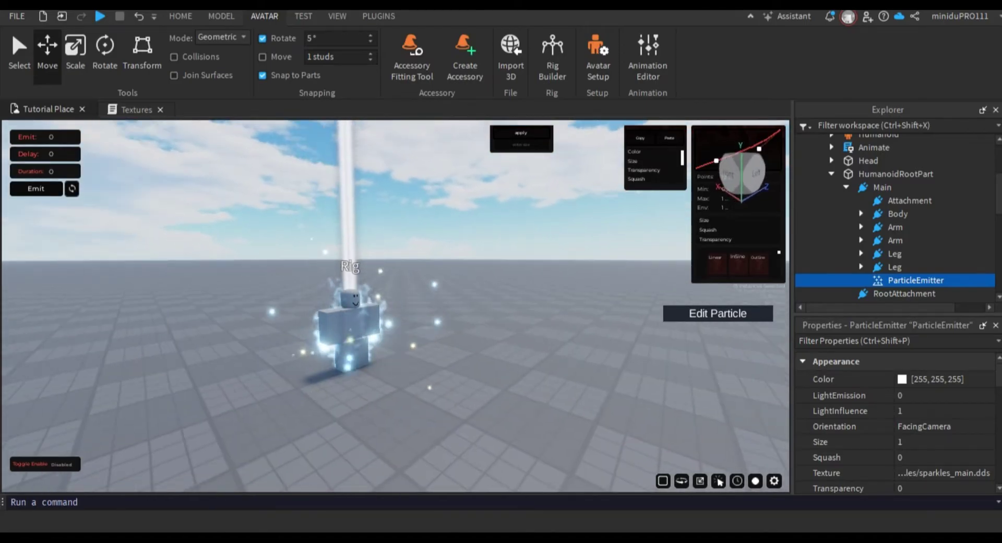
scroll(896, 240, down, 3)
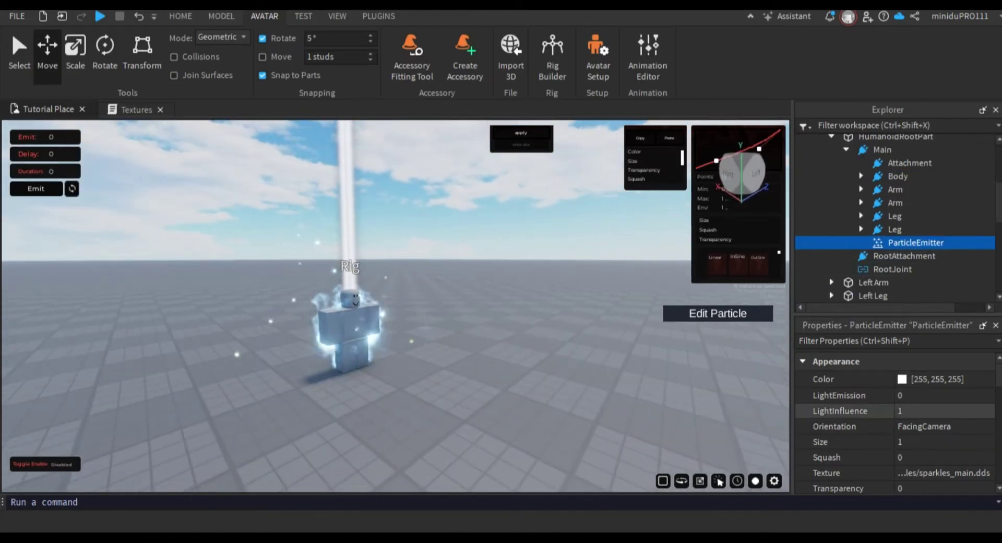
scroll(895, 411, down, 3)
click(137, 110)
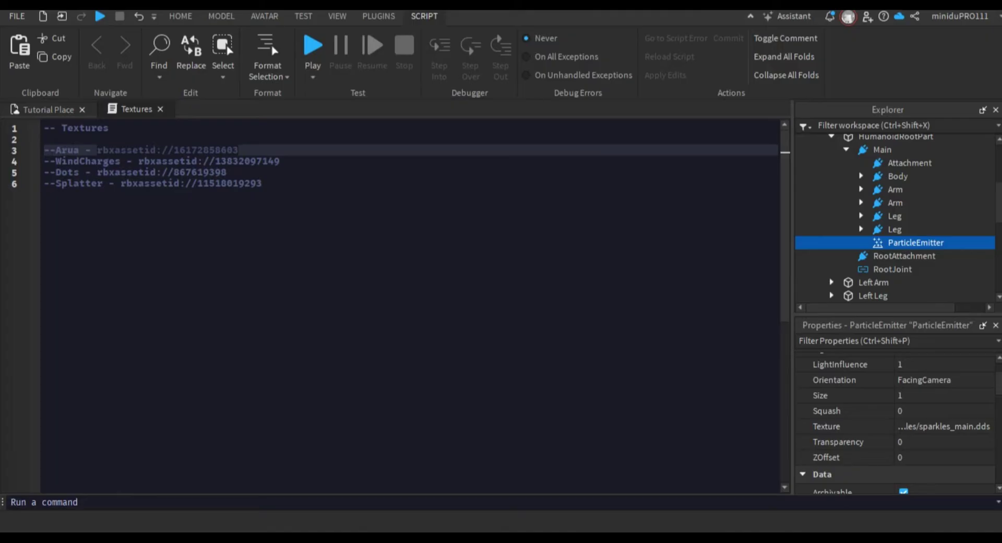
double_click(175, 161)
drag(280, 161, 138, 161)
key(ctrl+c)
click(48, 110)
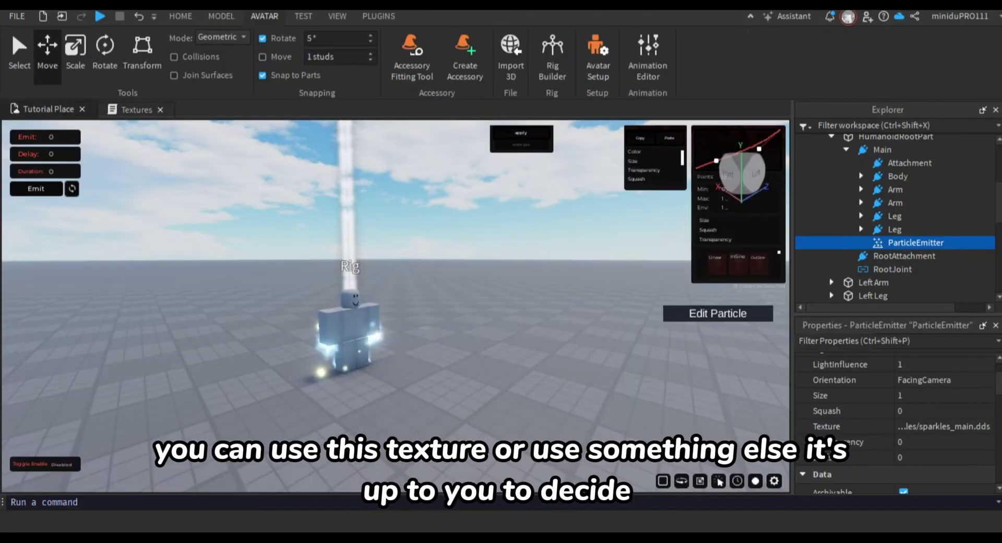
click(935, 411)
click(944, 426)
key(ctrl+v)
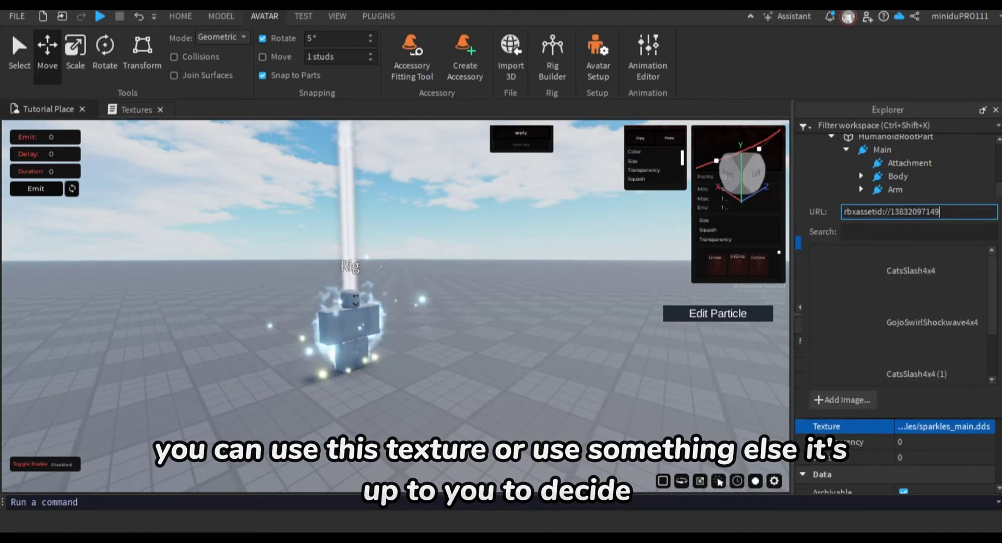
key(Return)
Shape the wind emitter's Size curve to fall from 1 at the start to 0 at the end, with a 0.5 envelope at the start.
mouse_move(396, 306)
right_down()
mouse_move(392, 235)
mouse_move(391, 350)
mouse_move(395, 289)
right_up()
click(935, 396)
click(985, 397)
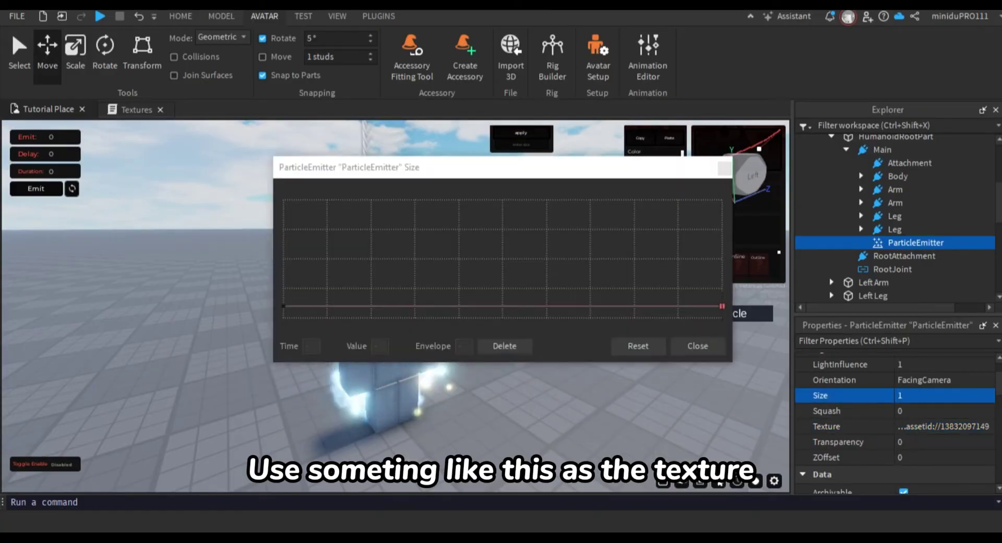
drag(578, 168, 775, 207)
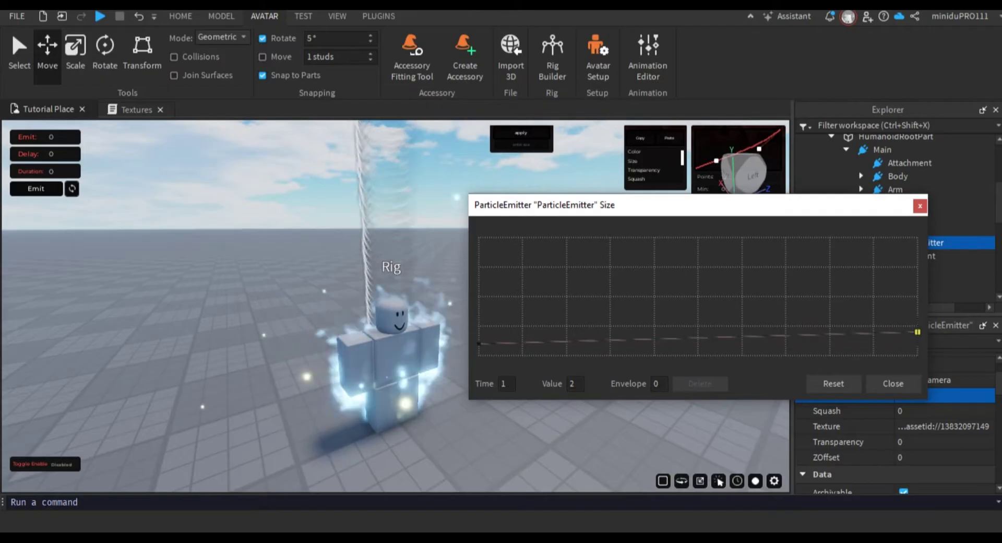
drag(918, 289, 918, 328)
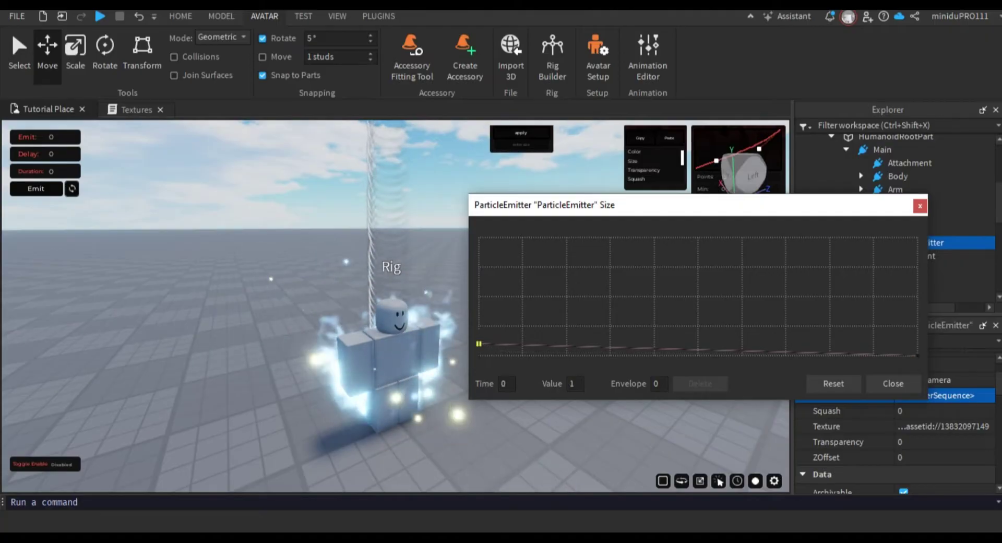
drag(479, 335, 479, 329)
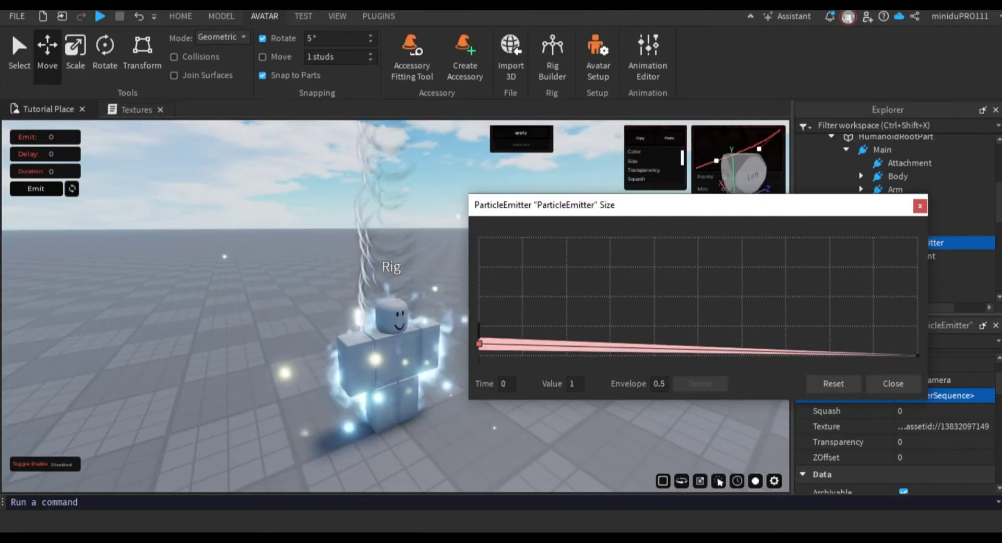
click(893, 384)
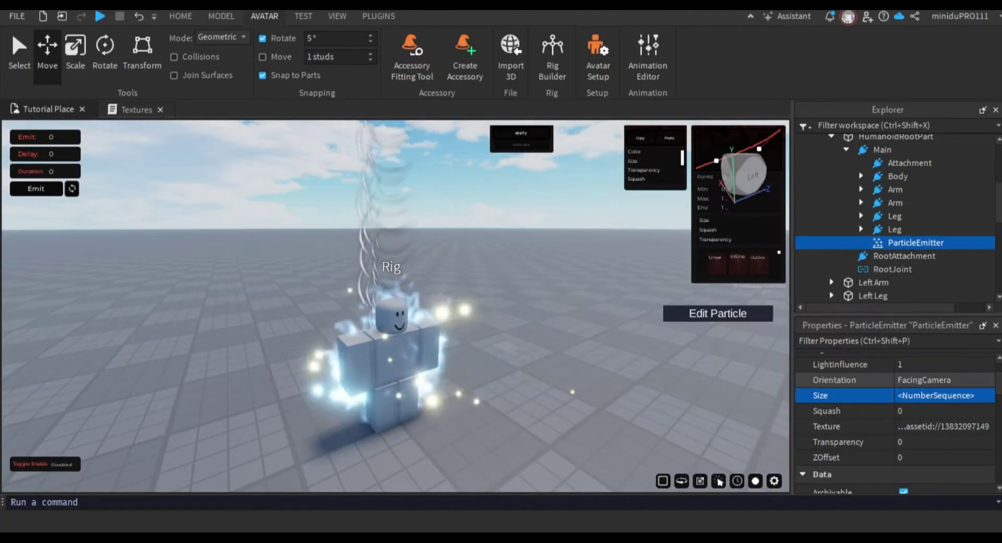
Set the wind emitter's Orientation to VelocityPerpendicular.
mouse_move(554, 292)
right_down()
mouse_move(553, 206)
mouse_move(553, 289)
right_up()
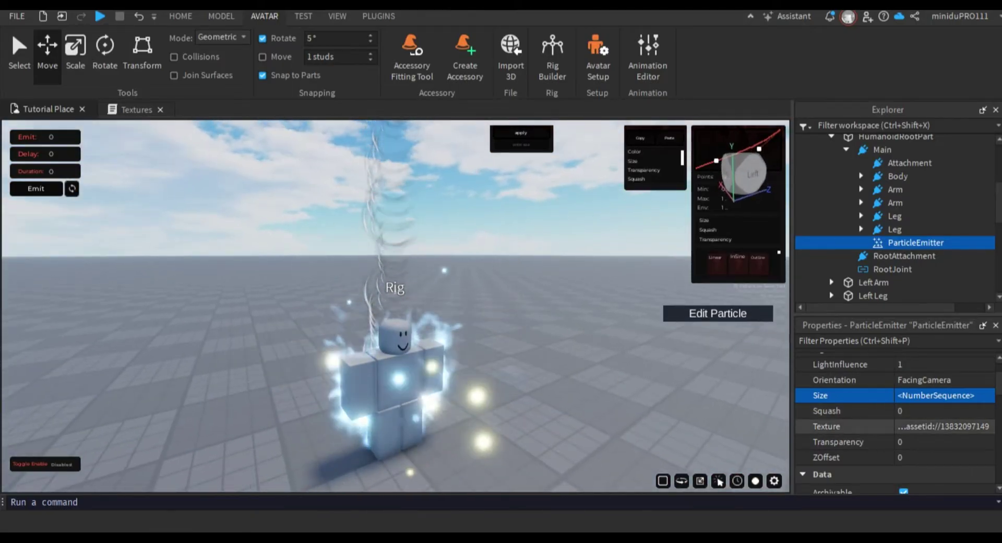
scroll(861, 428, down, 3)
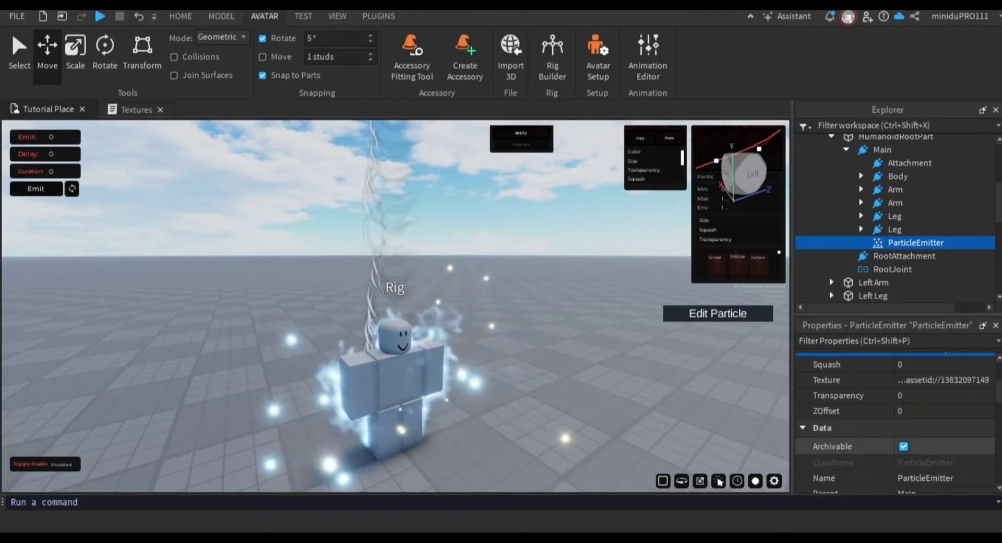
scroll(888, 417, up, 3)
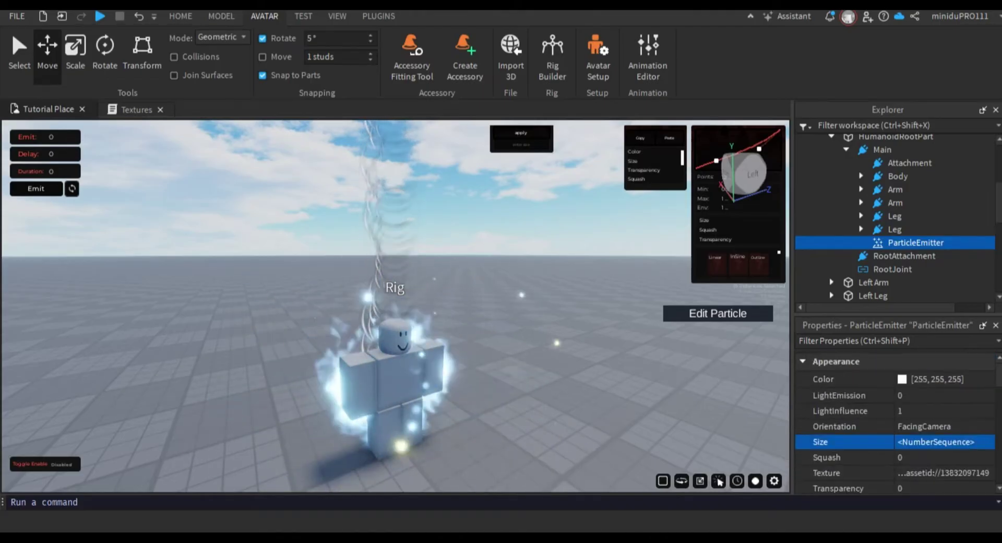
click(940, 426)
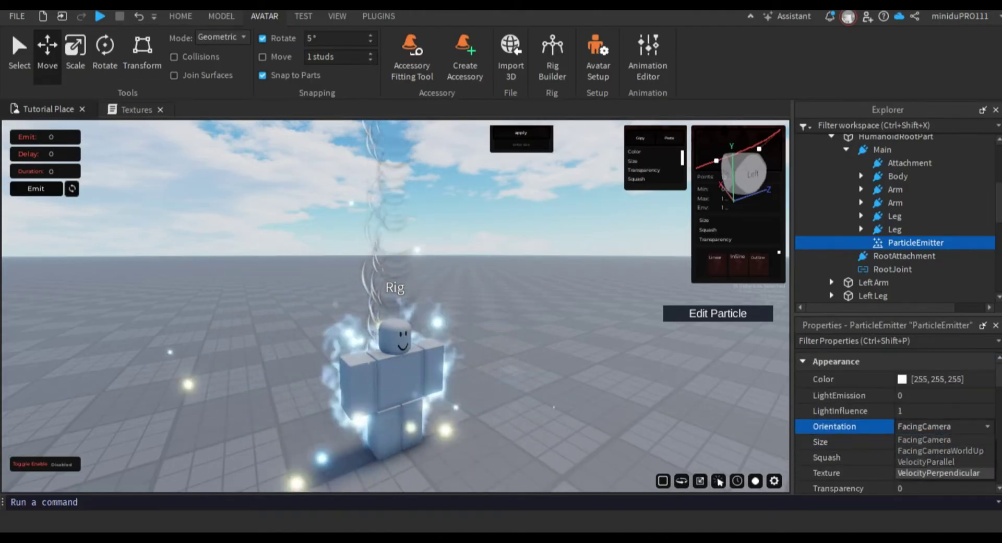
click(938, 473)
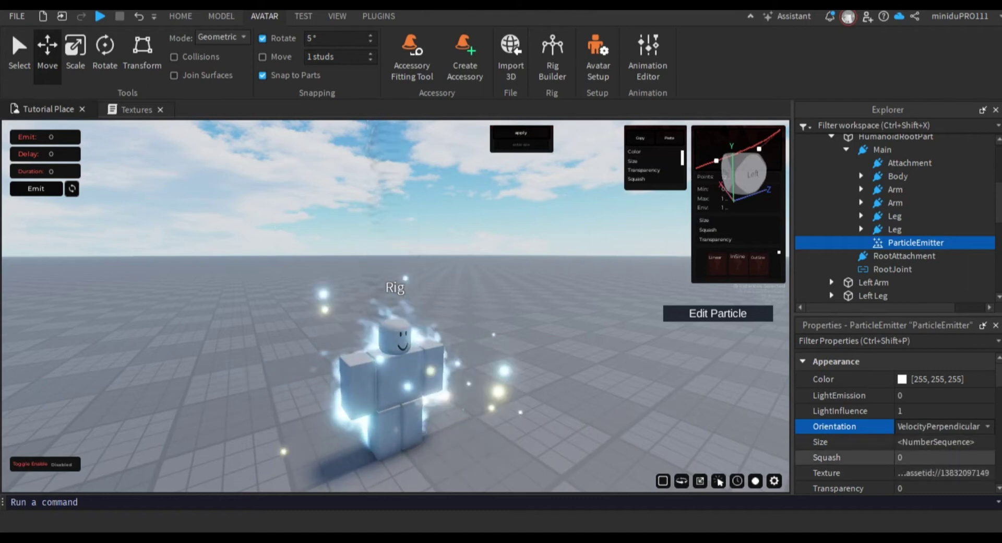
click(940, 426)
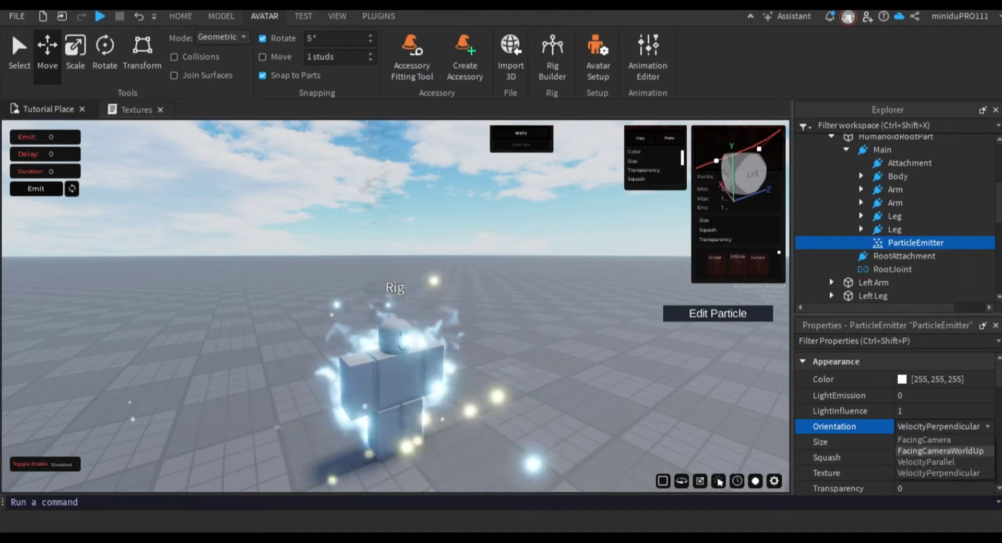
click(595, 339)
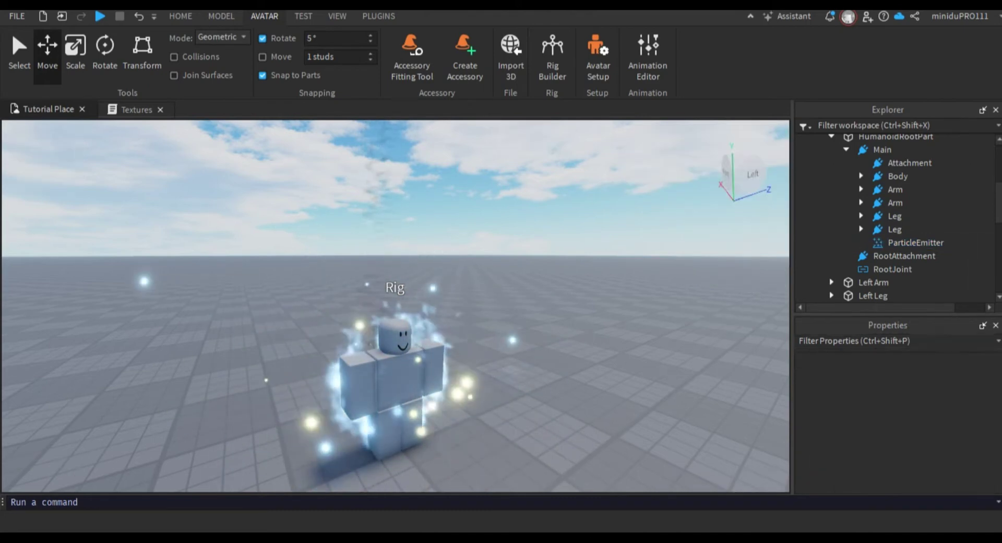
Set the wind emitter's Speed to 0.01.
click(917, 242)
scroll(888, 420, down, 5)
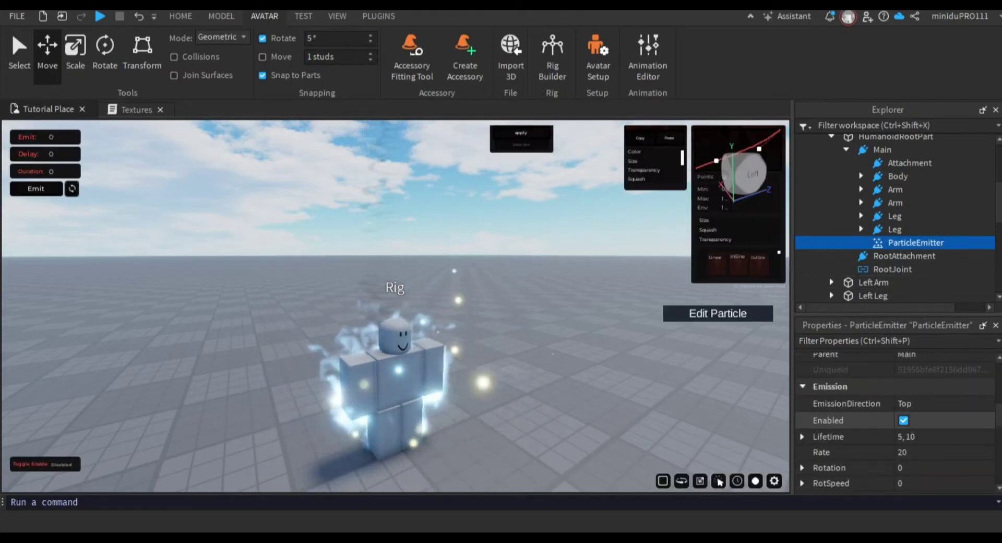
scroll(917, 421, down, 3)
scroll(916, 420, up, 1)
click(916, 406)
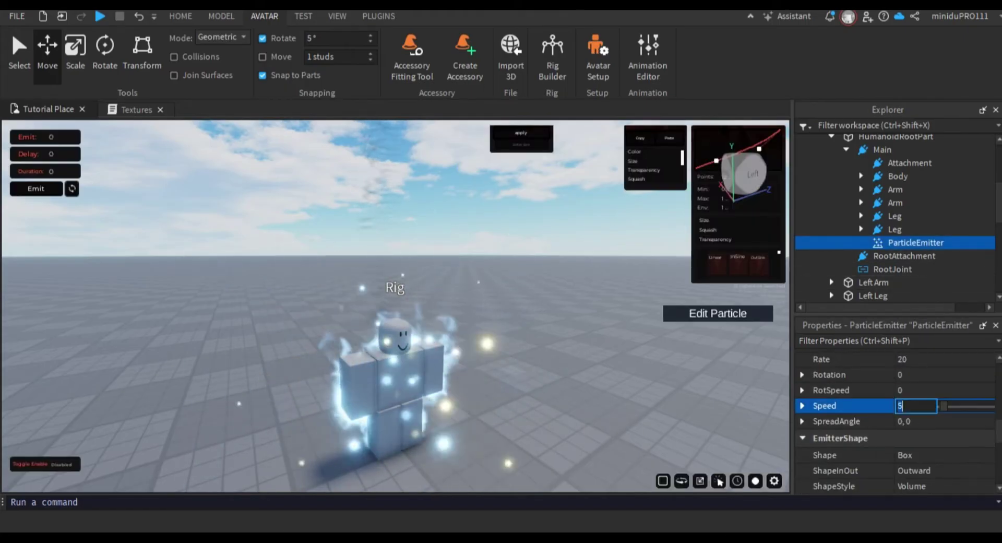
key(BackSpace)
text(0)
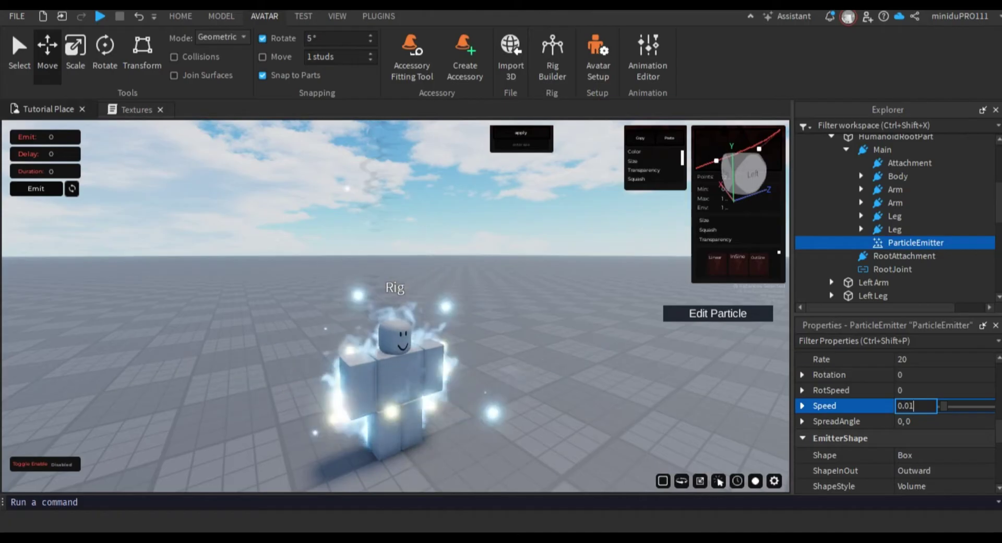
text(.01)
key(Return)
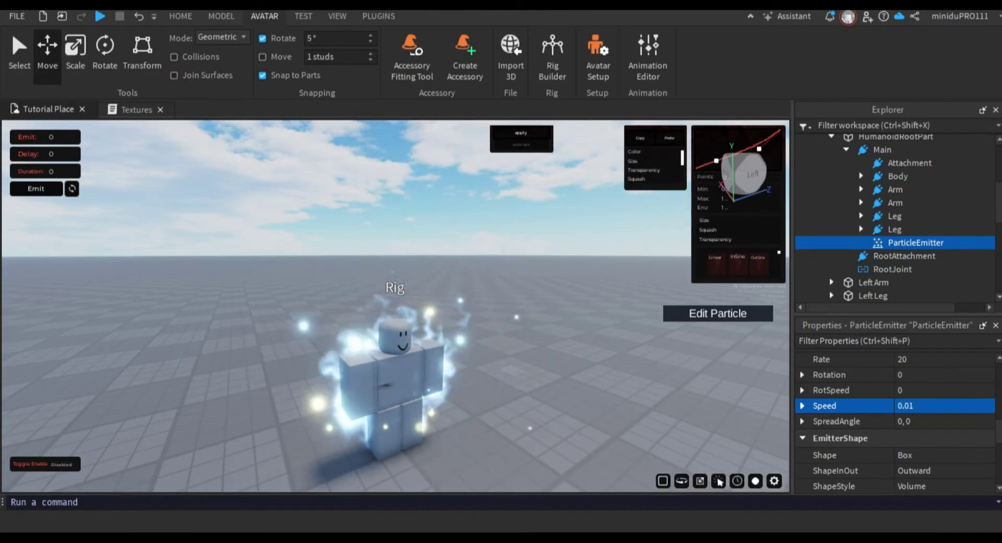
Set the wind emitter's RotSpeed to 90 and view the spinning particles on the rig.
scroll(856, 421, down, 2)
scroll(856, 421, up, 3)
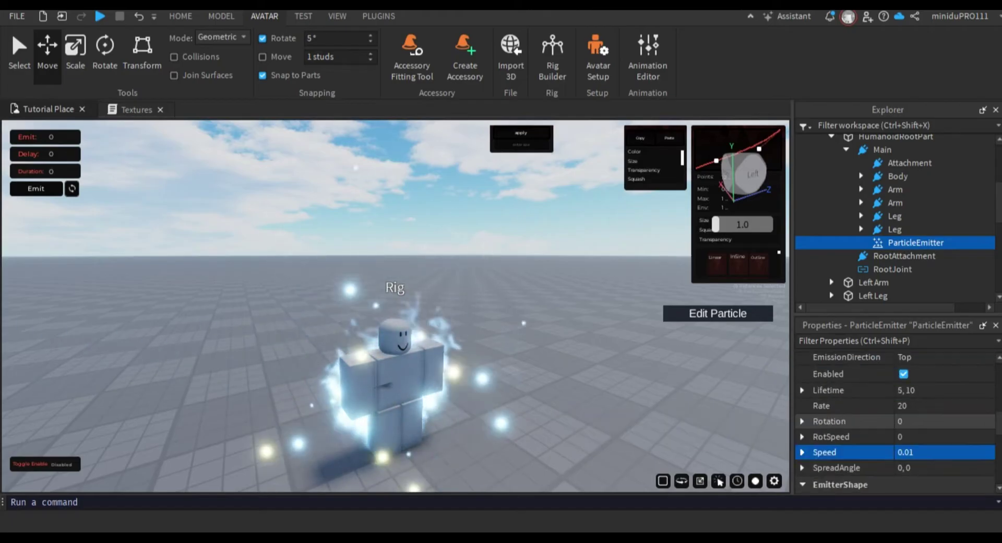
click(916, 421)
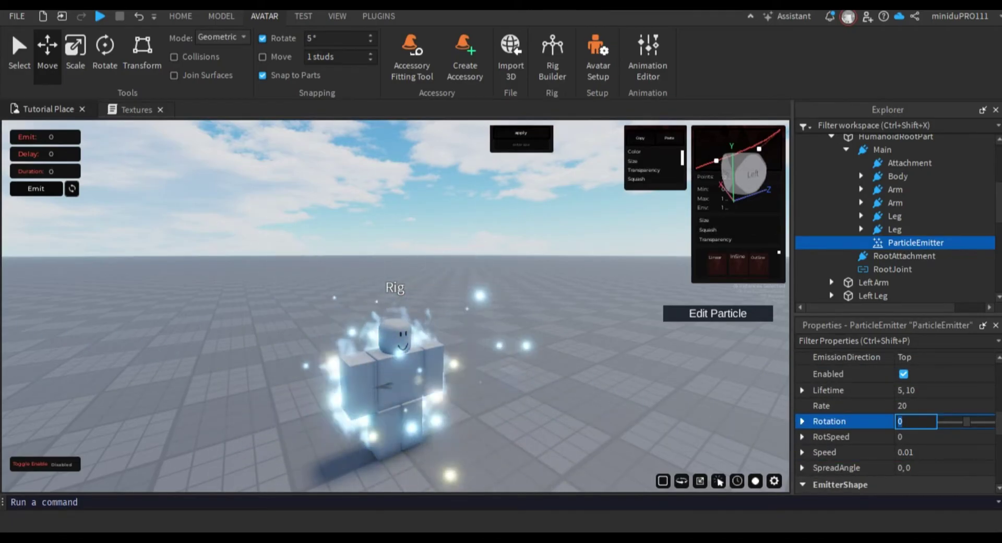
click(916, 437)
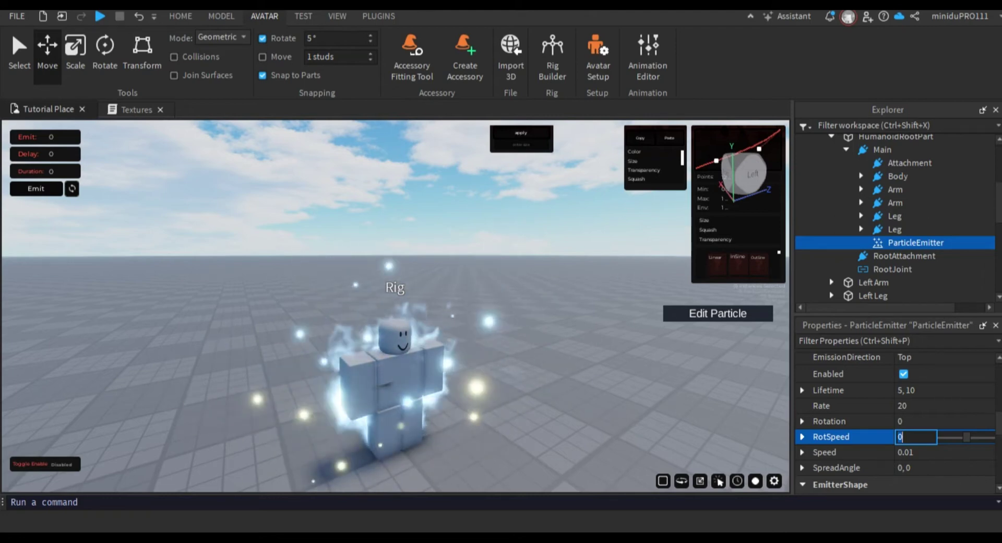
key(Return)
click(916, 437)
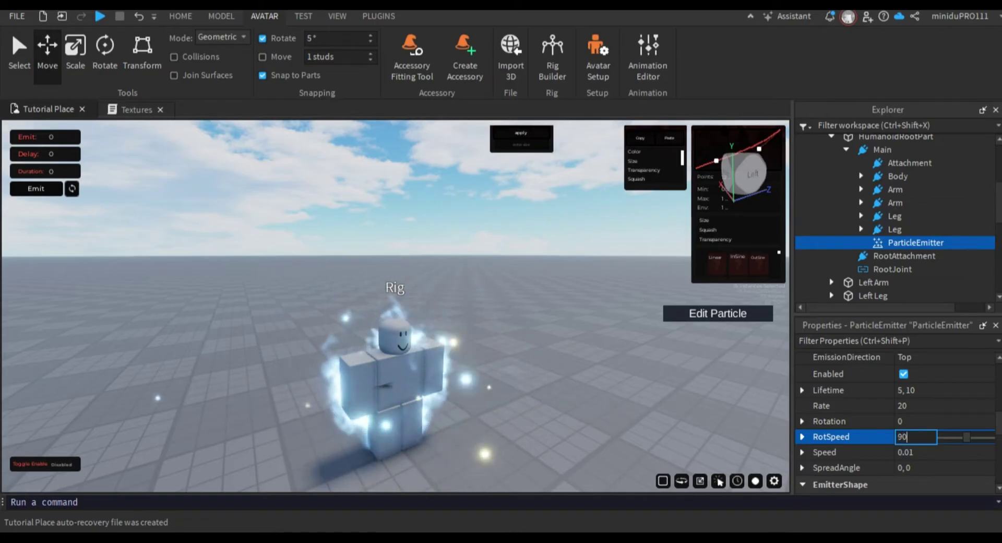
key(Return)
right_drag(397, 308, 416, 342)
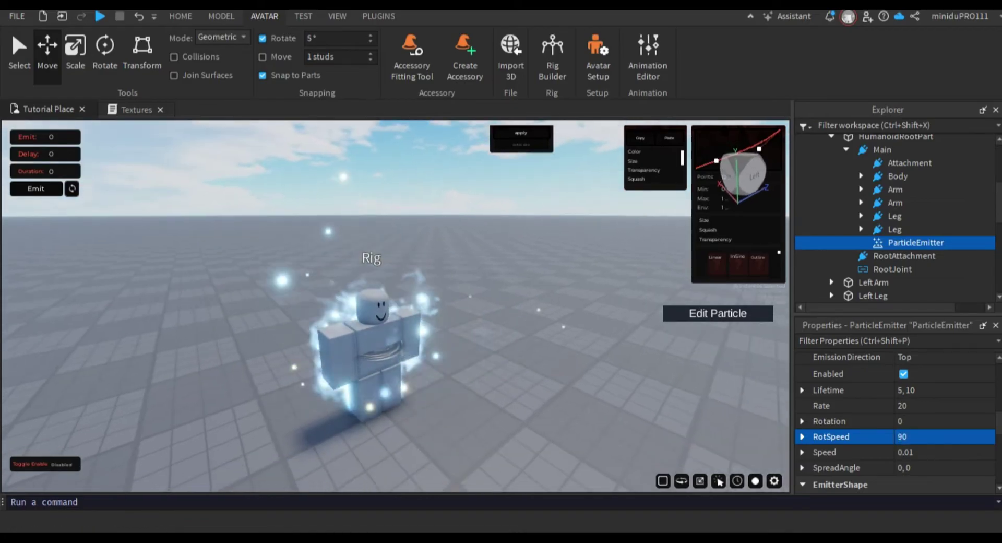
Set the wind emitter's RotSpeed to 180 and its Rotation to 90, 180.
click(917, 437)
text(18)
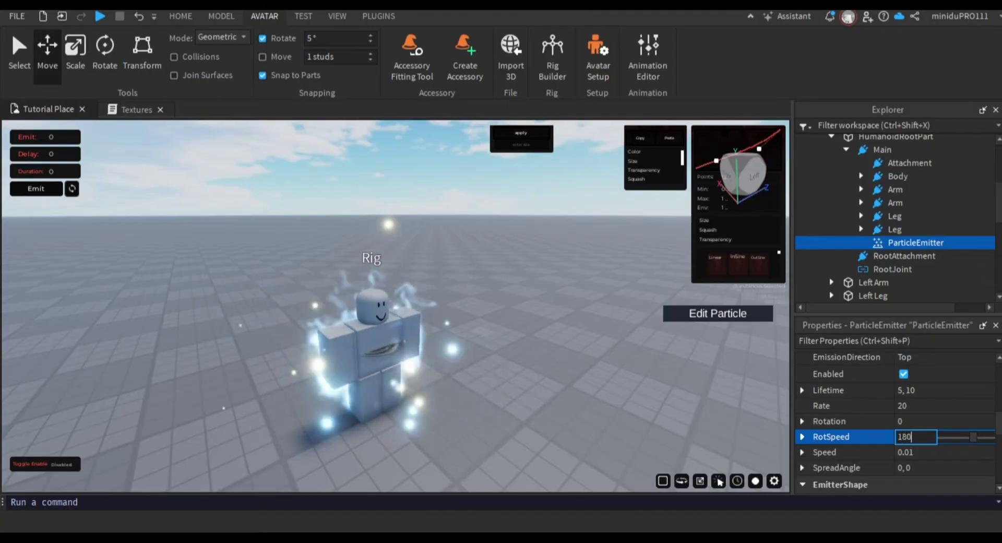
key(Return)
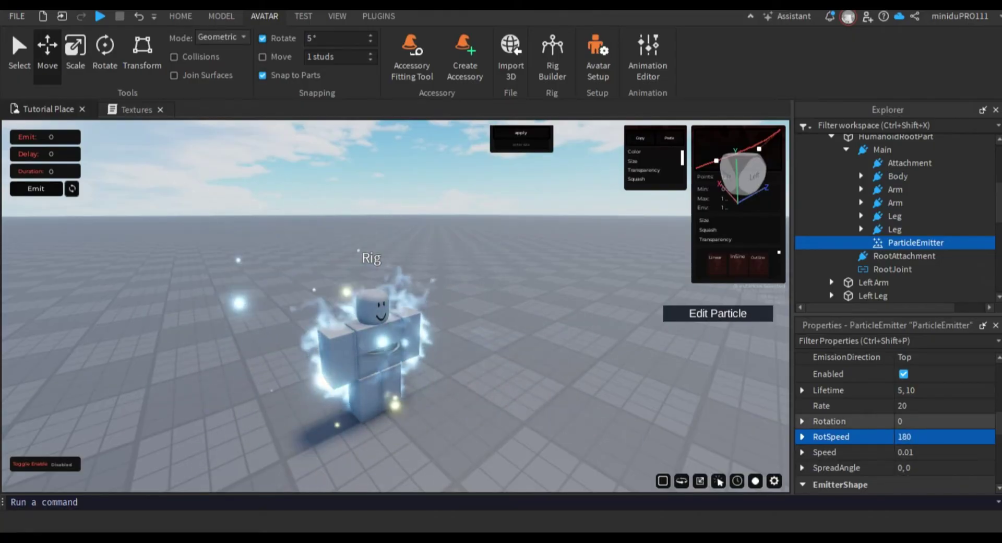
click(916, 421)
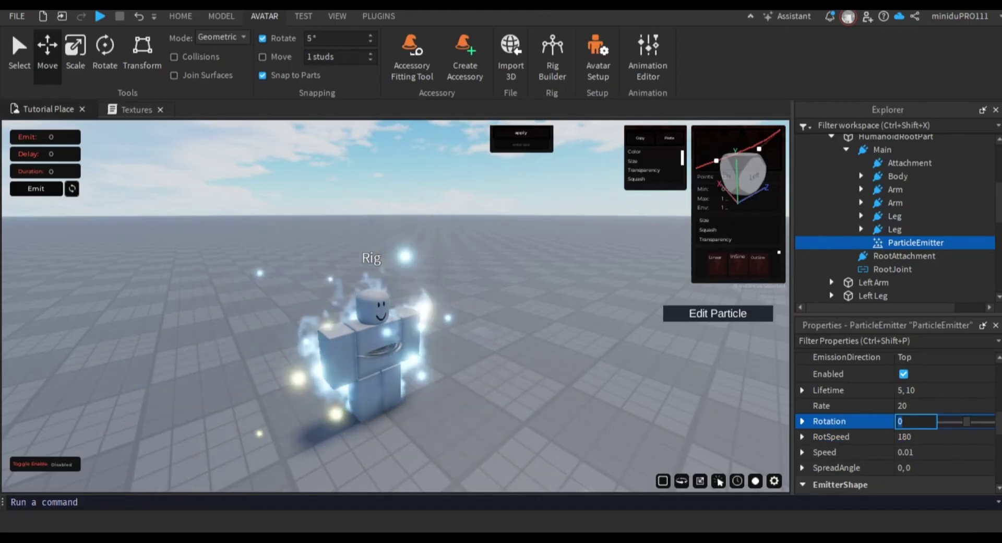
text(90,180)
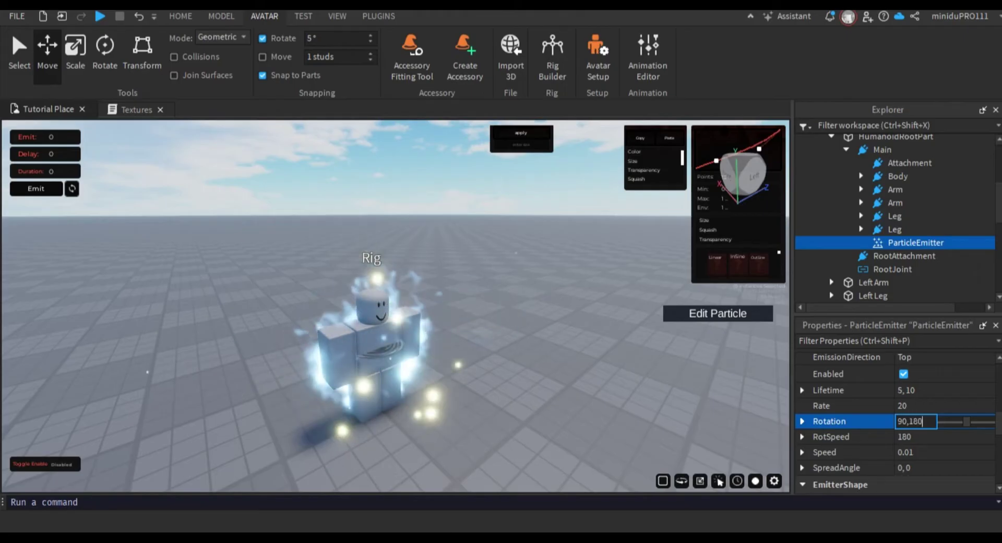
key(Return)
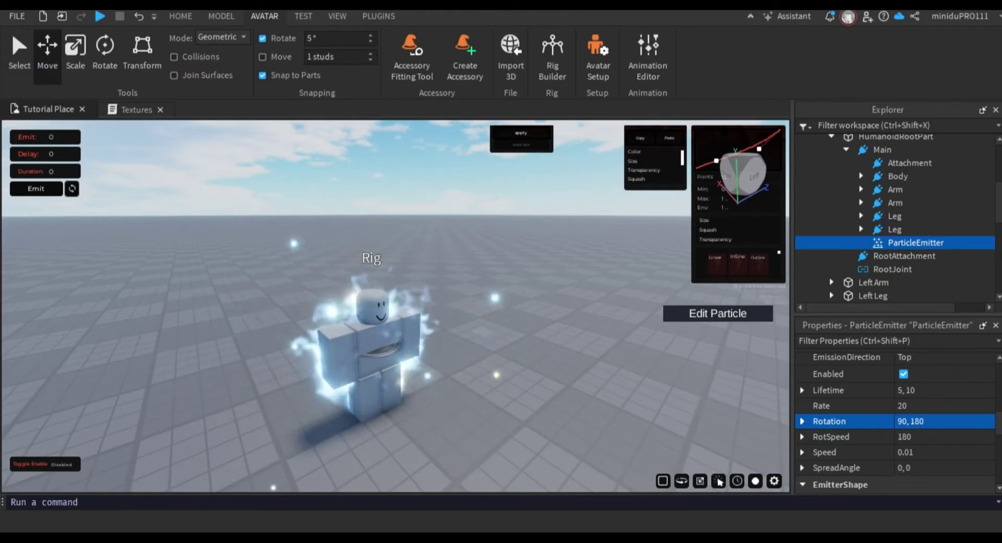
Set the wind emitter's SpreadAngle to 15, 15.
scroll(895, 420, down, 1)
scroll(895, 418, up, 3)
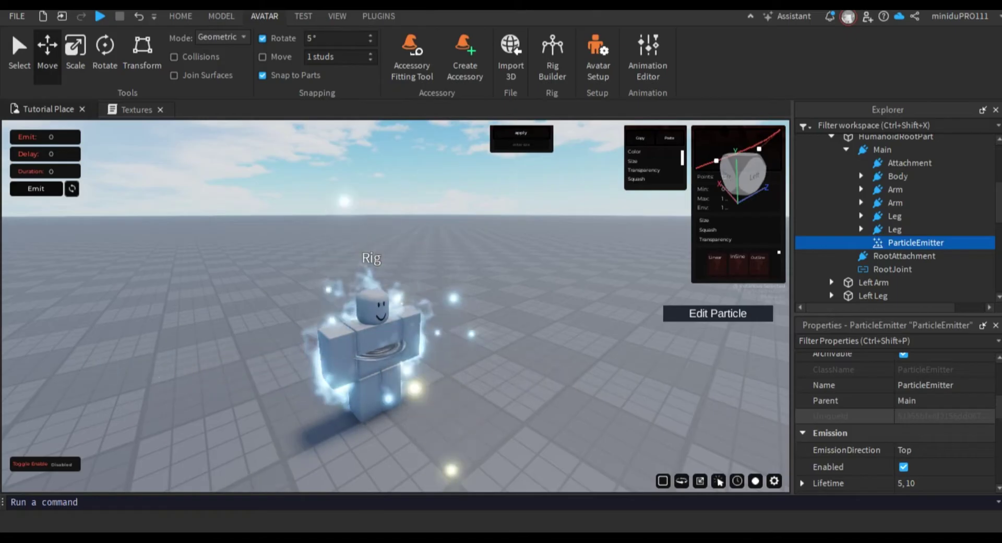
scroll(895, 418, down, 5)
scroll(896, 417, up, 5)
scroll(895, 418, down, 6)
scroll(895, 417, up, 1)
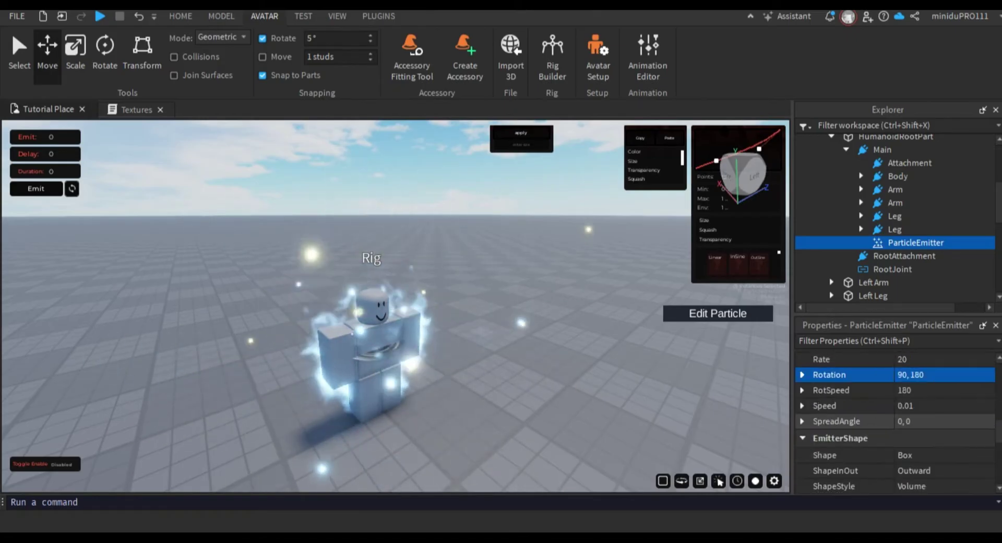
click(920, 421)
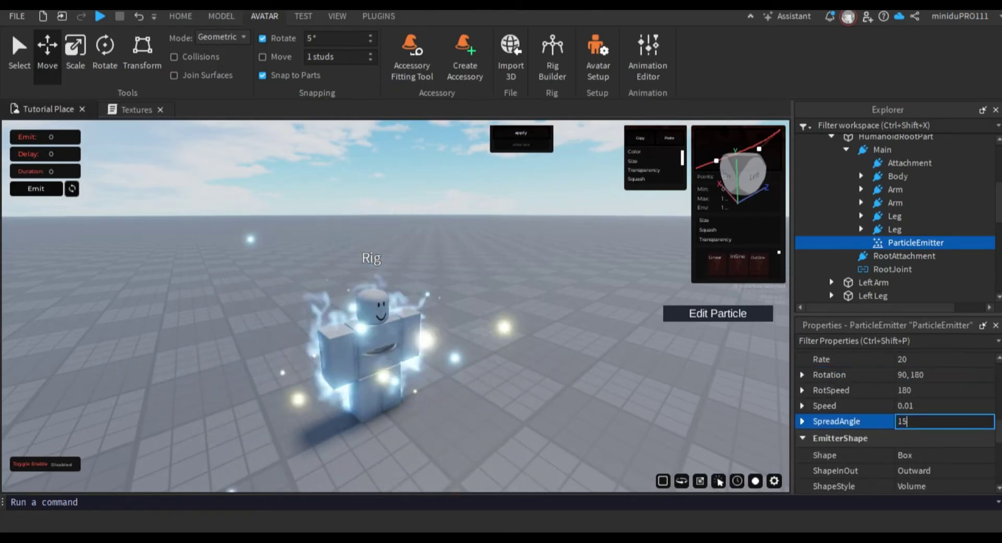
text(15, 15)
key(Return)
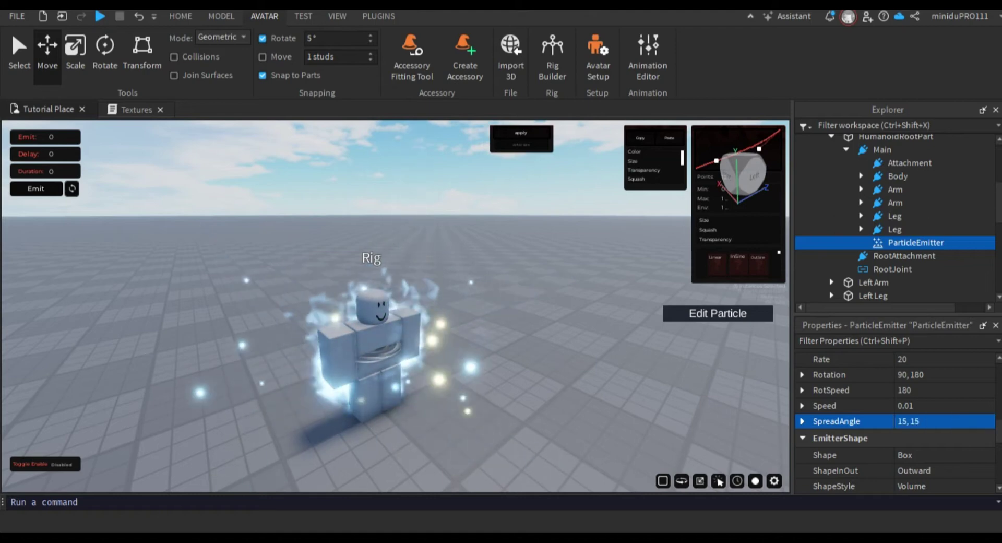
Raise the wind emitter's Size curve so the spinning wind rings grow wide enough to surround the rig.
scroll(496, 366, up, 5)
right_drag(496, 407, 504, 345)
scroll(502, 355, down, 4)
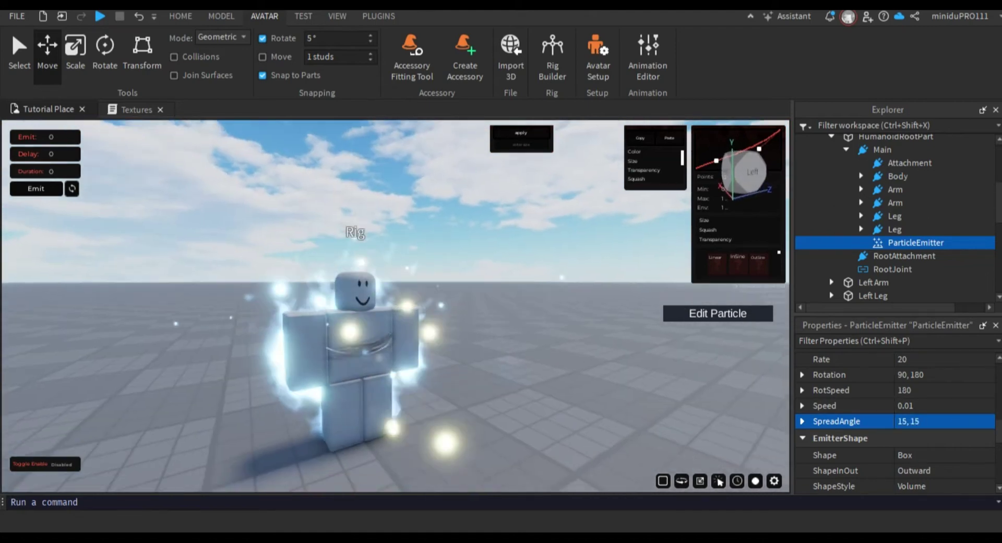
right_drag(548, 368, 543, 374)
scroll(546, 374, up, 2)
scroll(939, 446, up, 5)
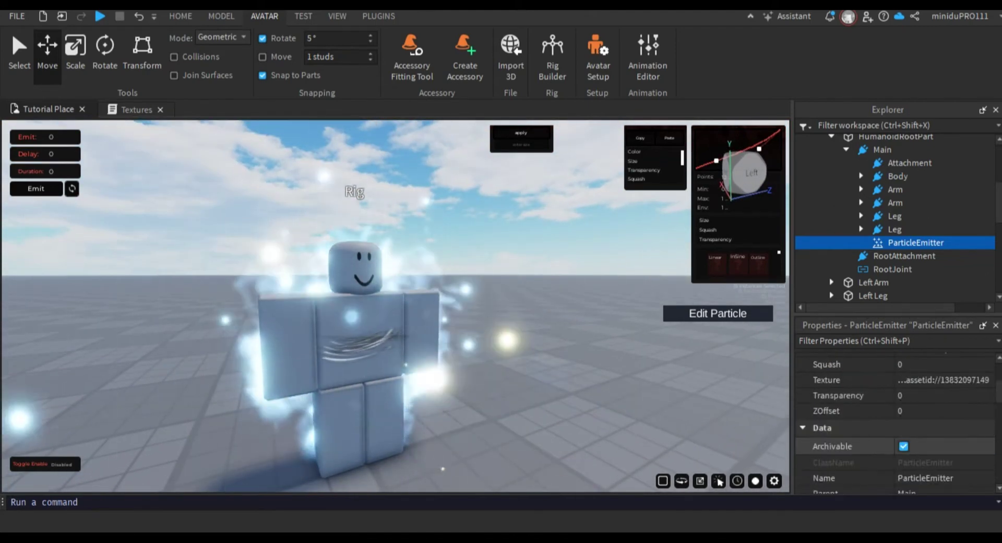
scroll(940, 445, up, 1)
click(940, 395)
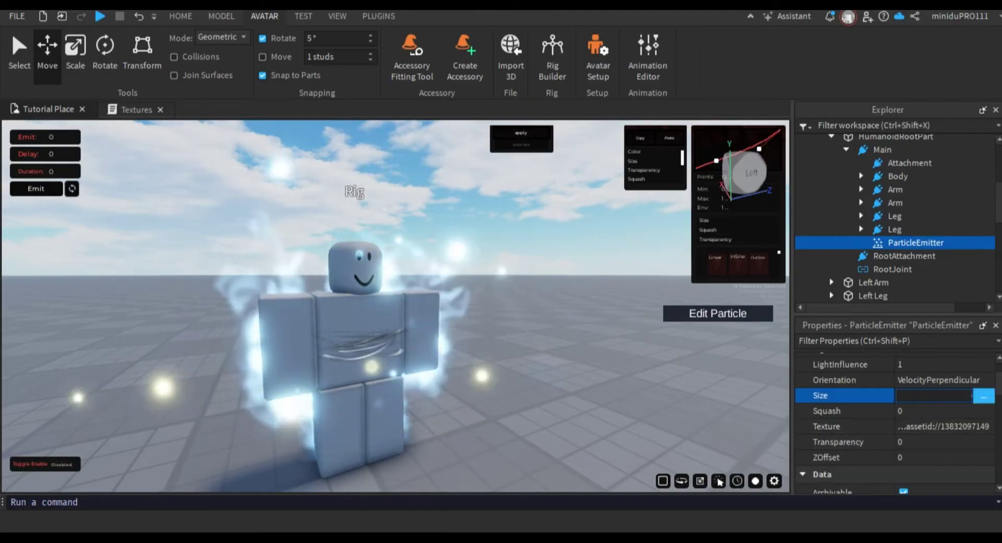
click(984, 396)
drag(723, 309, 722, 264)
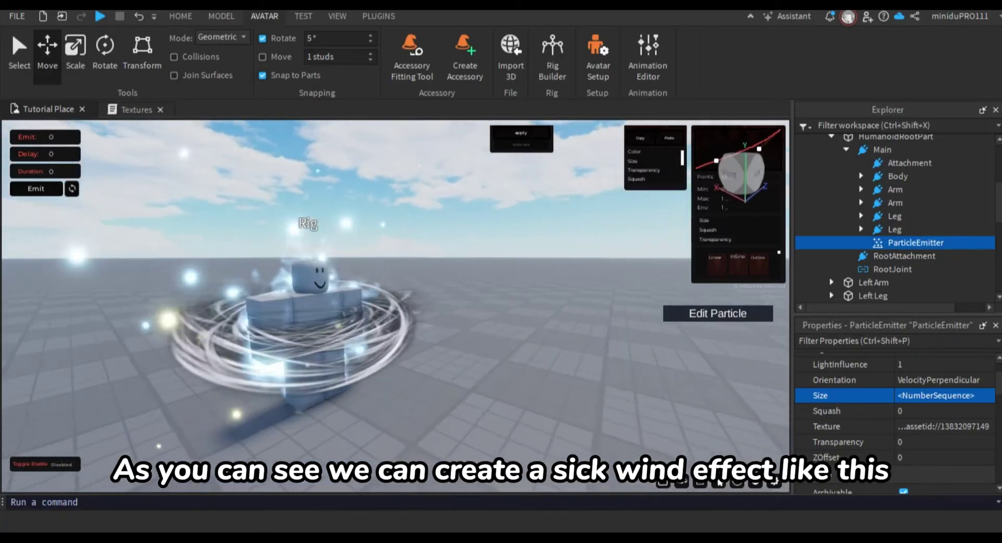
right_drag(397, 308, 384, 307)
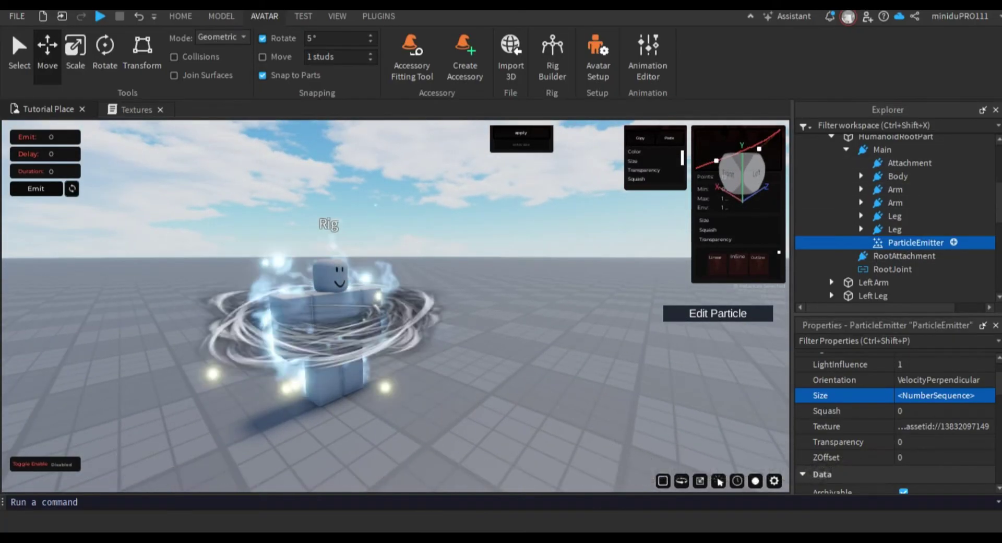
click(882, 150)
click(954, 149)
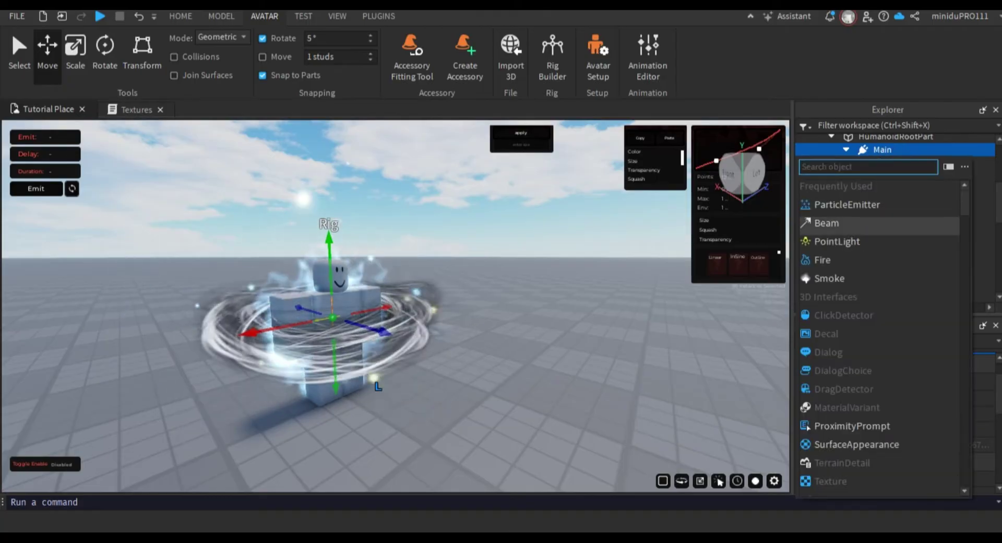
text(a)
double_click(888, 188)
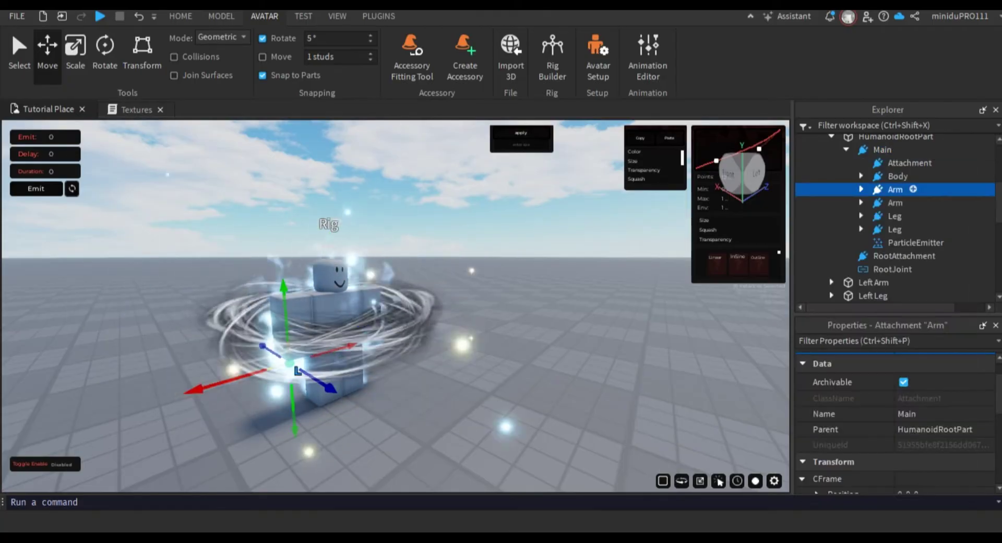
click(898, 176)
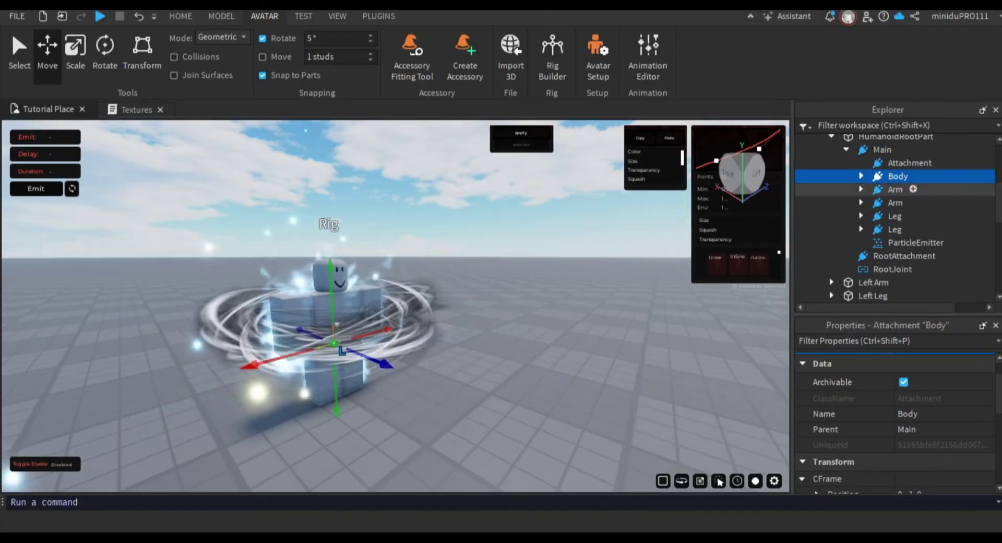
Move the wind emitter from Main into the Body attachment.
click(917, 242)
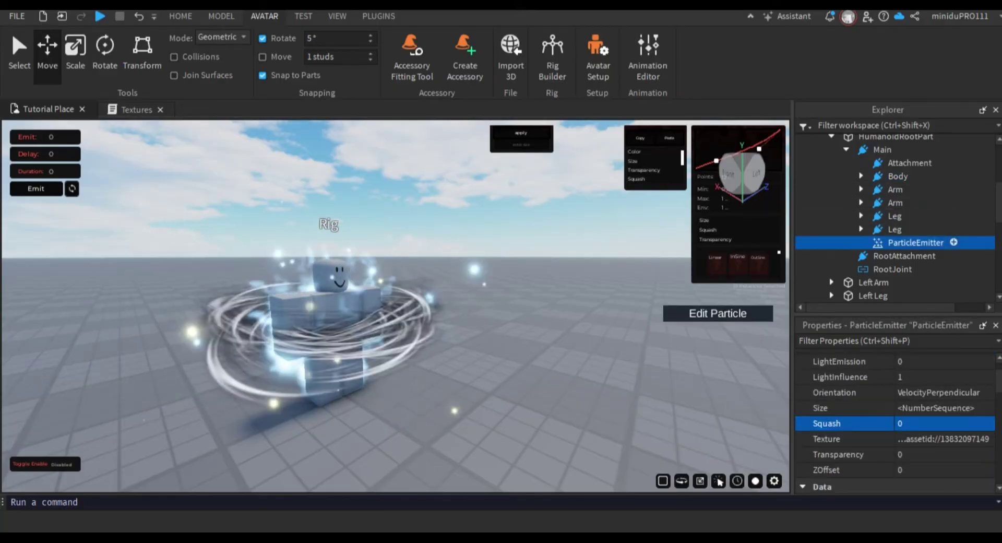
drag(917, 243, 898, 176)
Try to move the first ParticleEmitter under Body into the Attachment at the rig's feet.
click(910, 162)
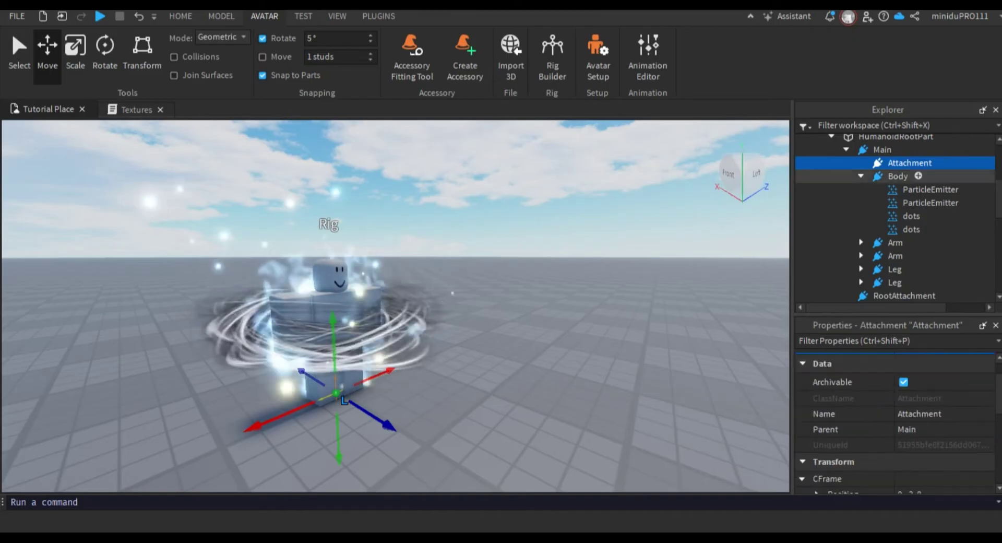
click(931, 189)
drag(931, 189, 910, 163)
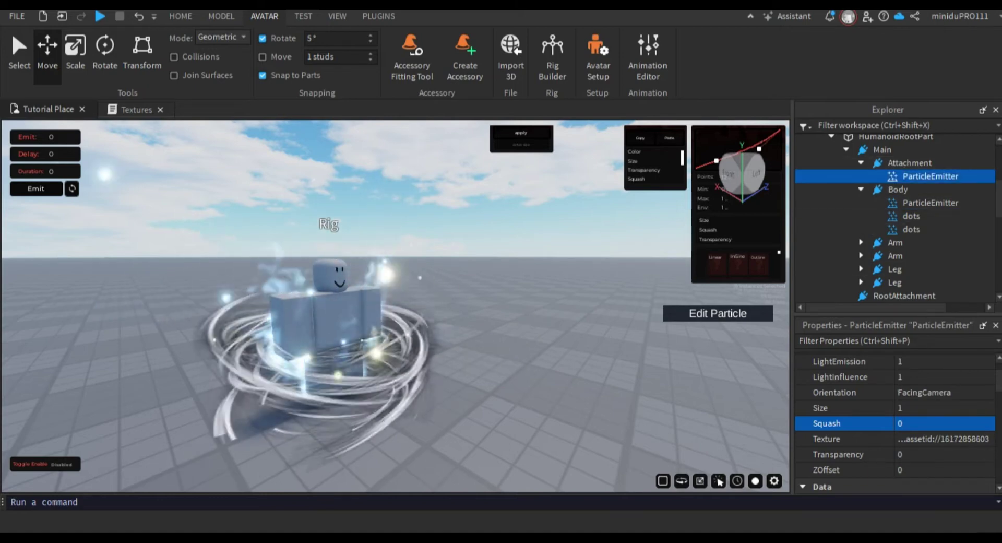
Examine the wind and aura particles around the rig's lower body from several angles and distances.
key(s)
key(w)
right_drag(395, 306, 395, 339)
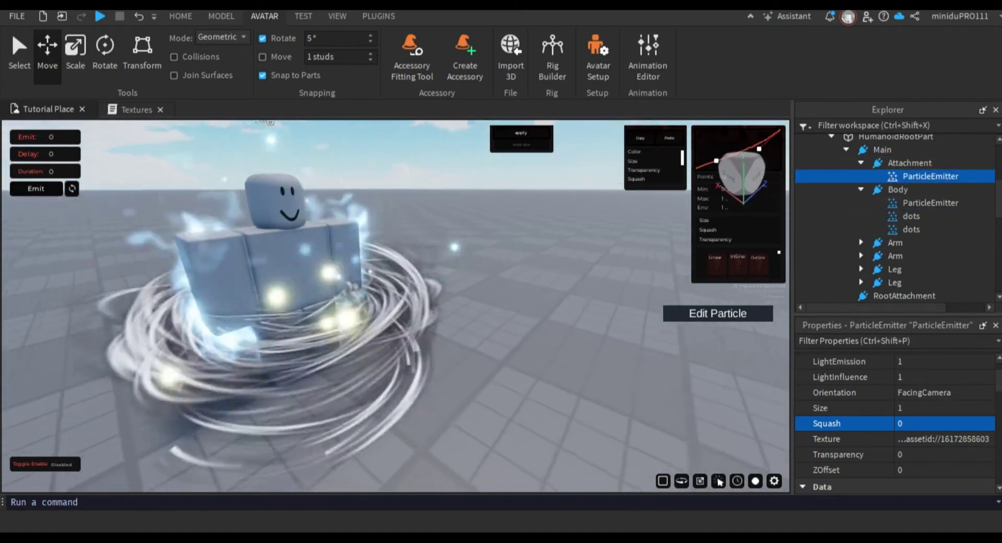
key(w)
right_drag(396, 305, 361, 279)
key(s)
key(w)
key(s)
key(w)
key(s)
click(910, 163)
key(d)
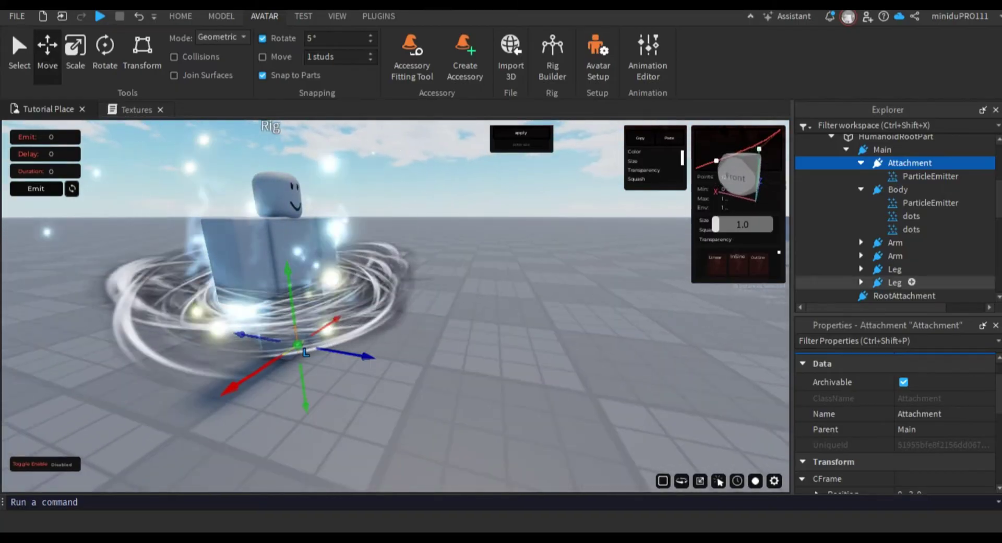
Enable LockedToPart on the emitter under Attachment, then undo that change and the emitter's move out of Body.
click(931, 176)
scroll(896, 418, down, 12)
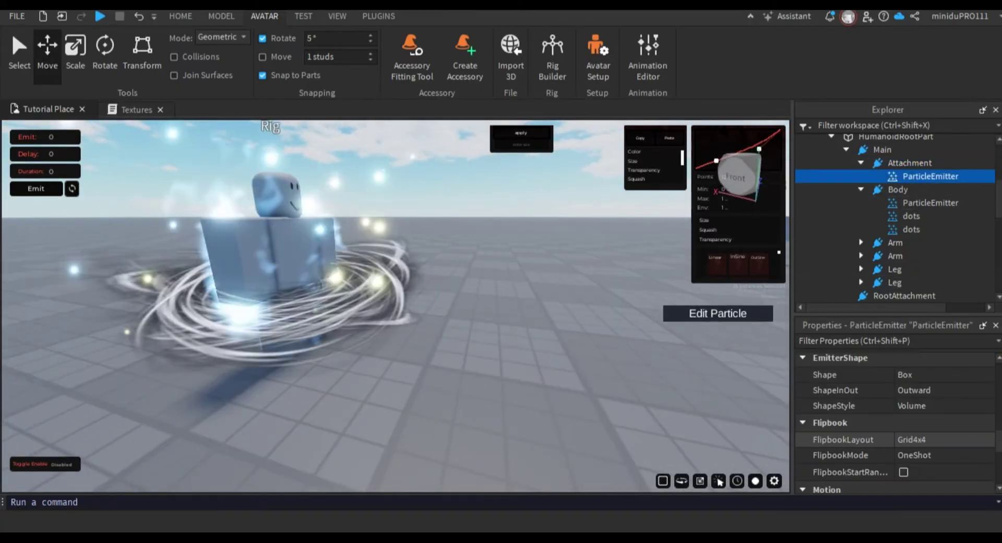
scroll(896, 418, down, 2)
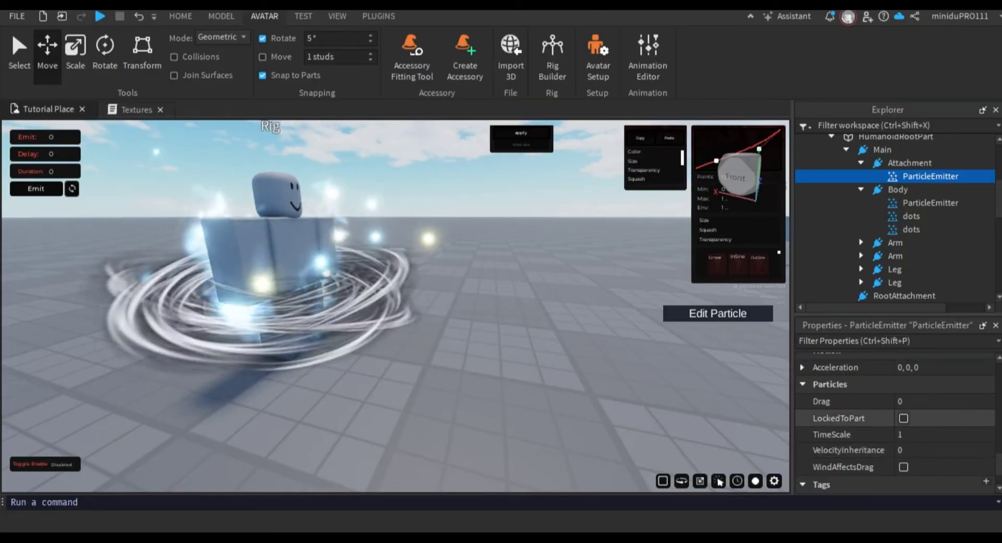
click(903, 419)
scroll(395, 306, down, 4)
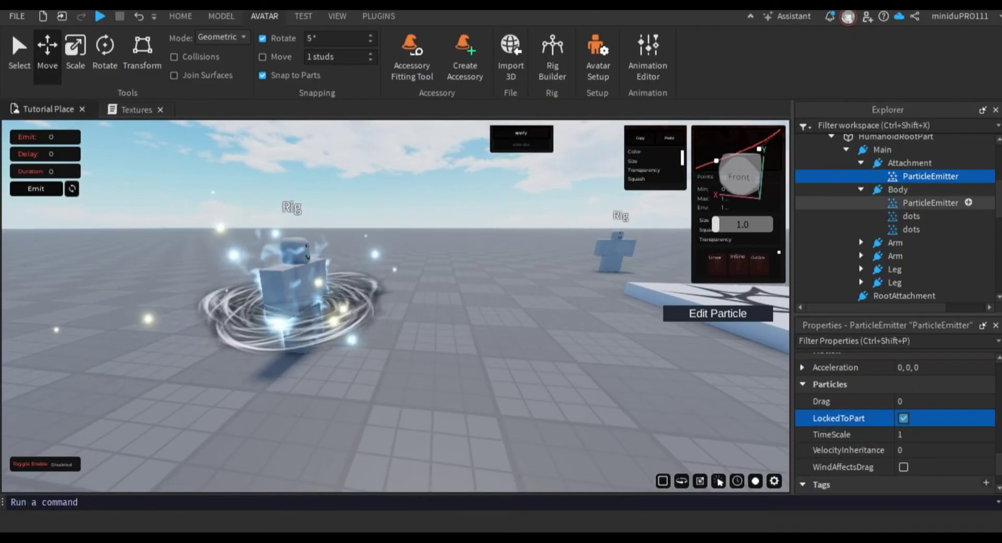
key(ctrl+z)
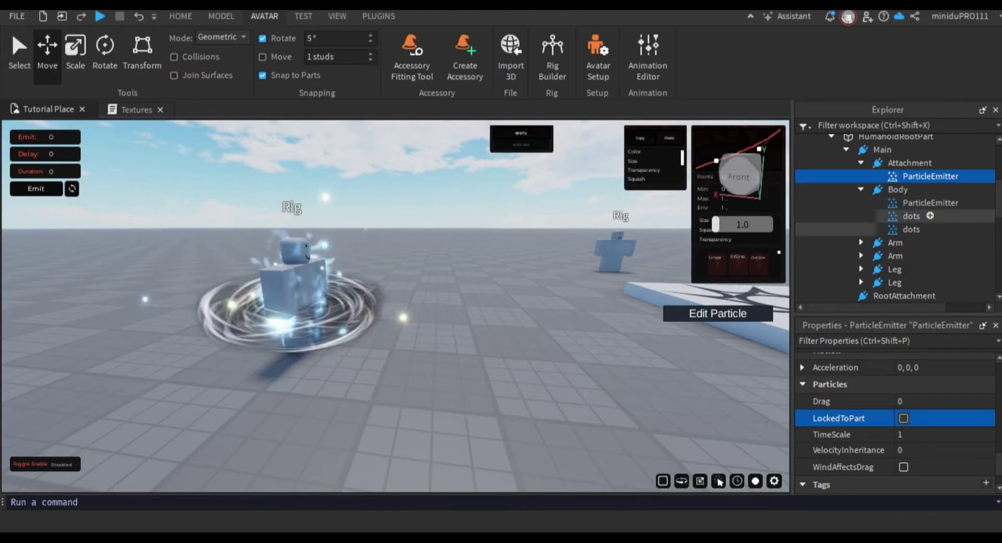
key(ctrl+z)
Move the wind emitter into the Attachment at the rig's feet and enable its LockedToPart option.
click(931, 203)
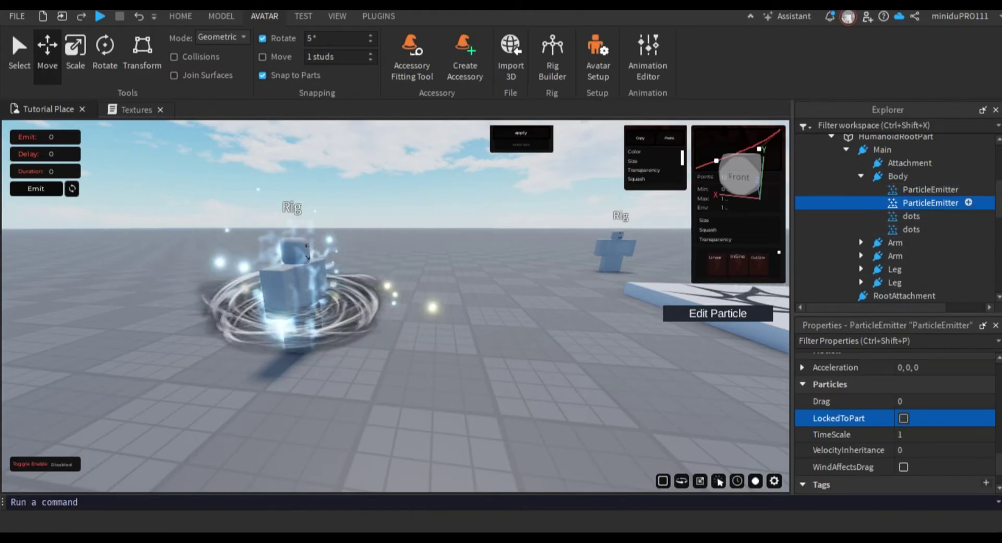
drag(931, 203, 939, 163)
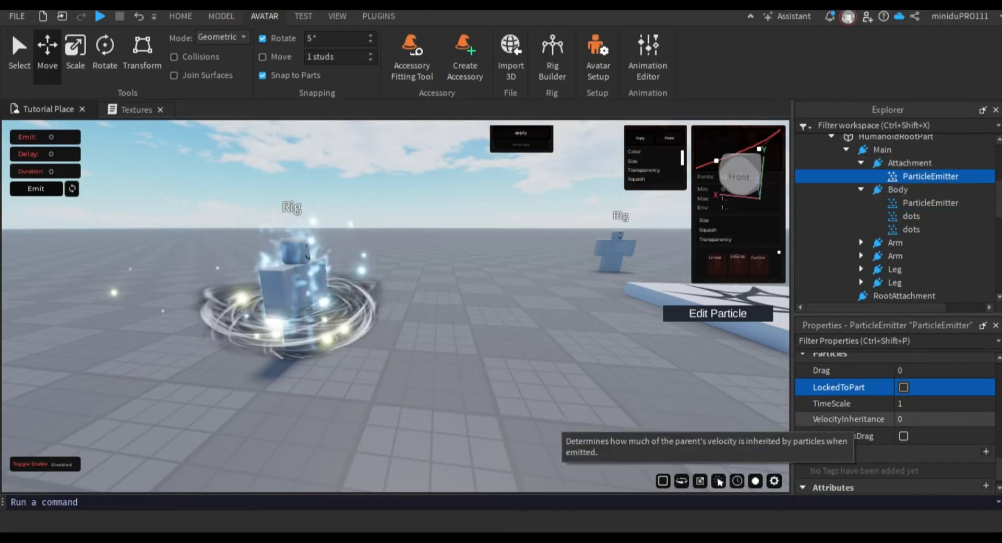
key(d)
right_drag(575, 334, 449, 335)
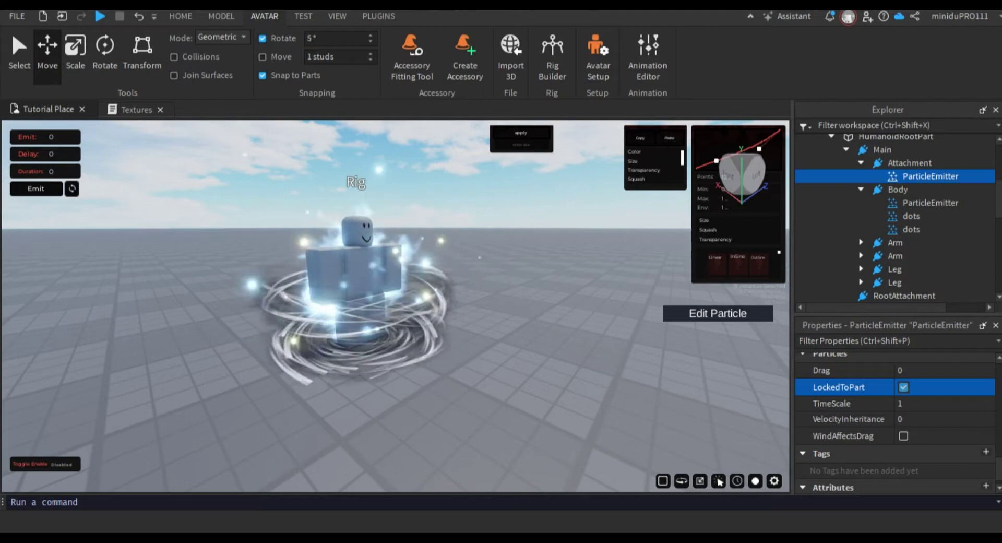
mouse_move(449, 334)
right_down()
mouse_move(417, 334)
mouse_move(449, 335)
mouse_move(437, 337)
right_up()
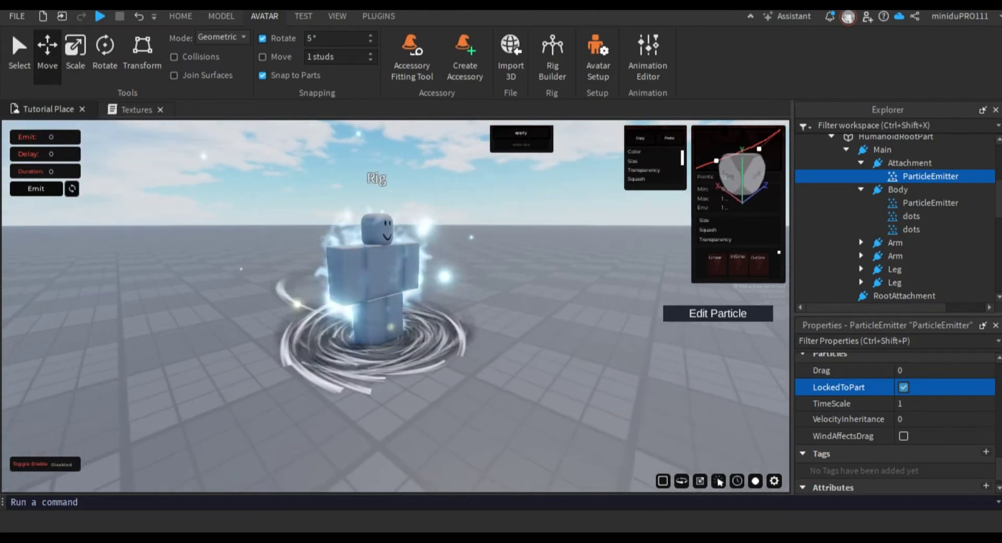
scroll(895, 418, up, 3)
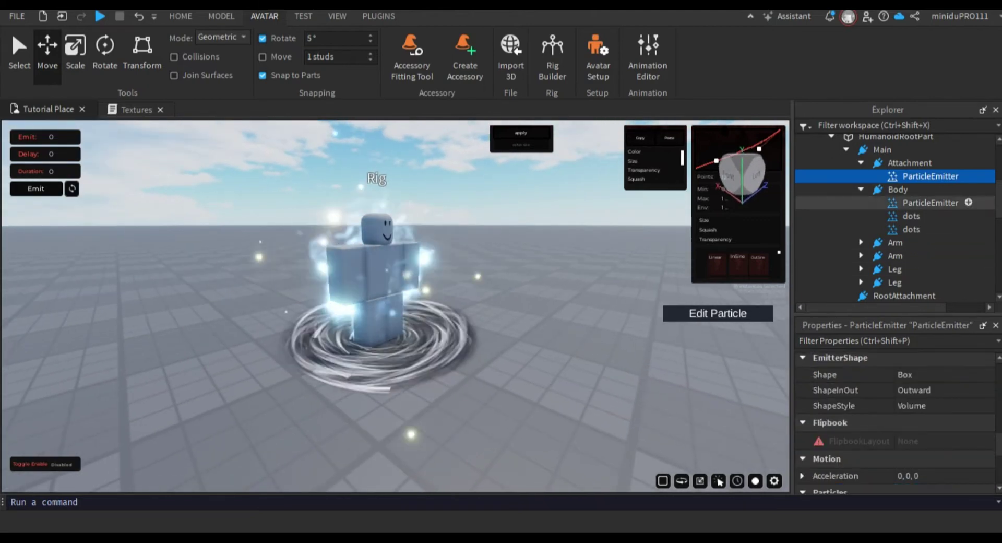
Raise the wind emitter's Attachment slightly above the floor, to a world height of about 0.291.
click(910, 163)
click(719, 480)
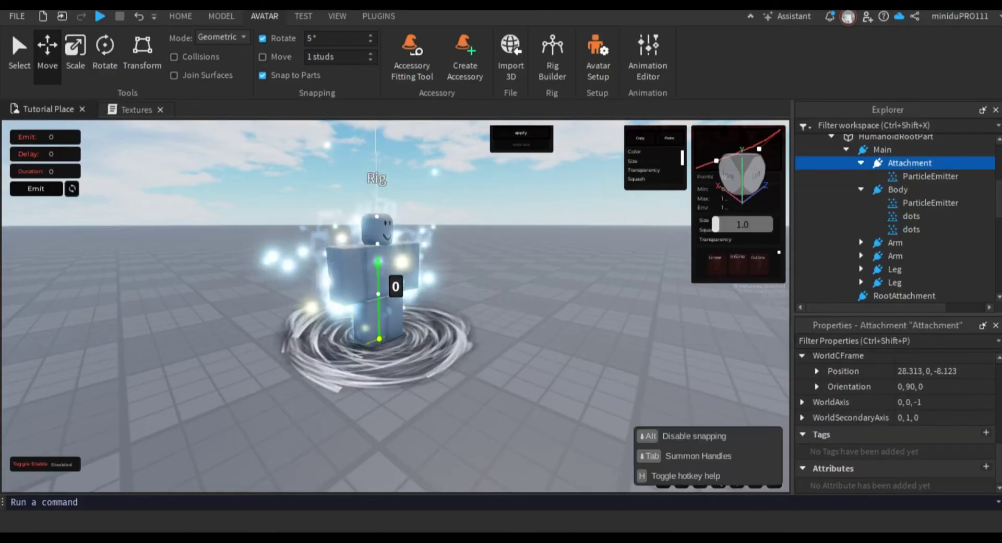
click(563, 303)
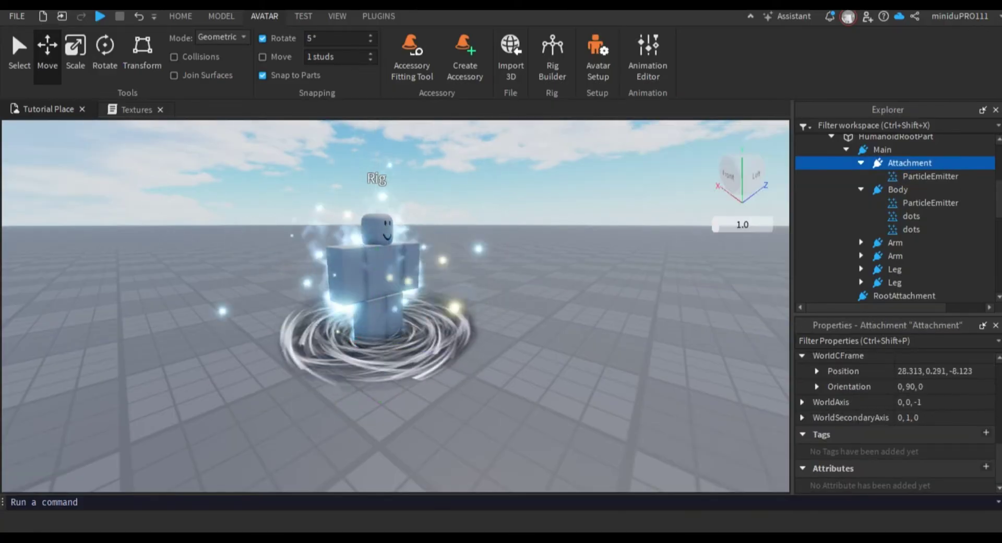
Set the wind emitter's Color to 85, 170, 255 and its LightEmission to 1.
click(931, 177)
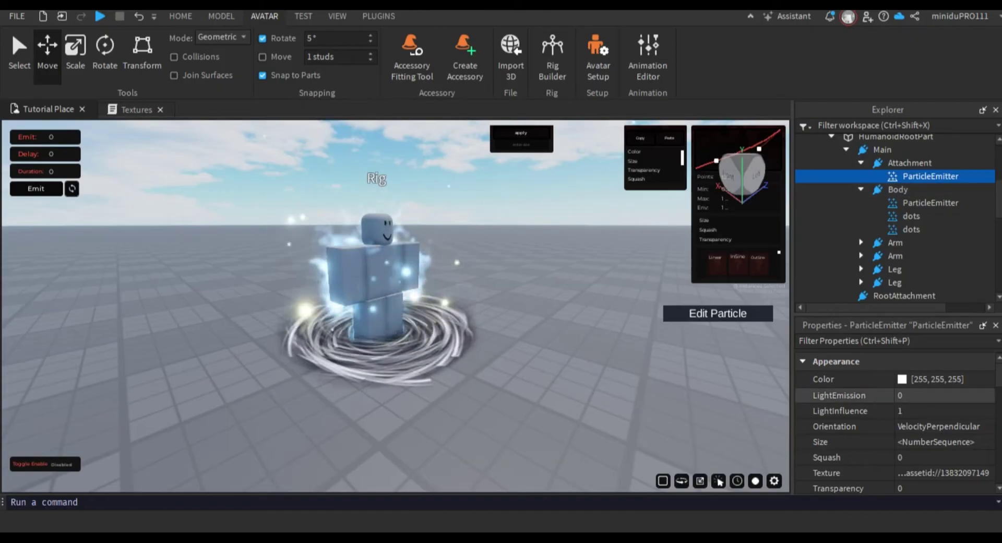
click(903, 380)
click(903, 380)
drag(500, 112, 683, 115)
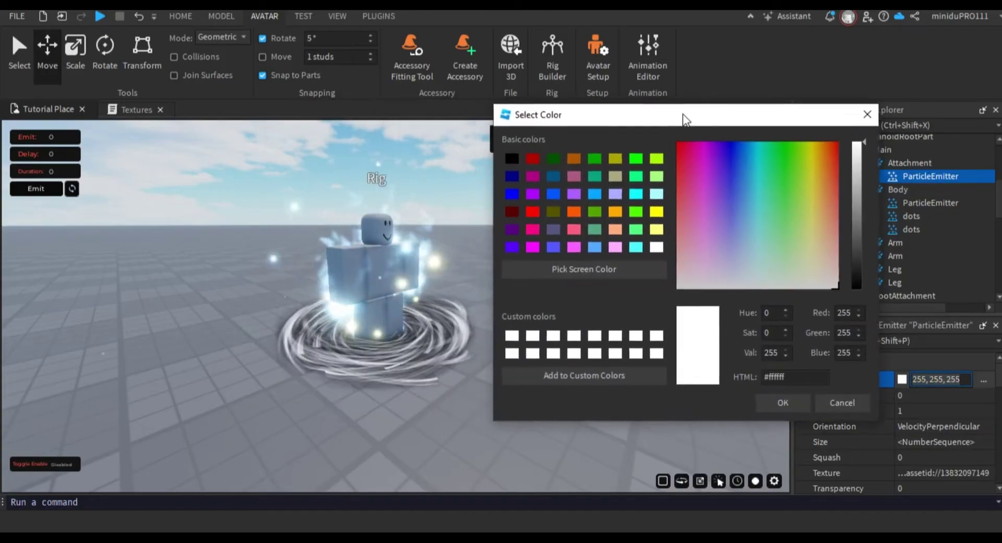
click(596, 194)
click(784, 404)
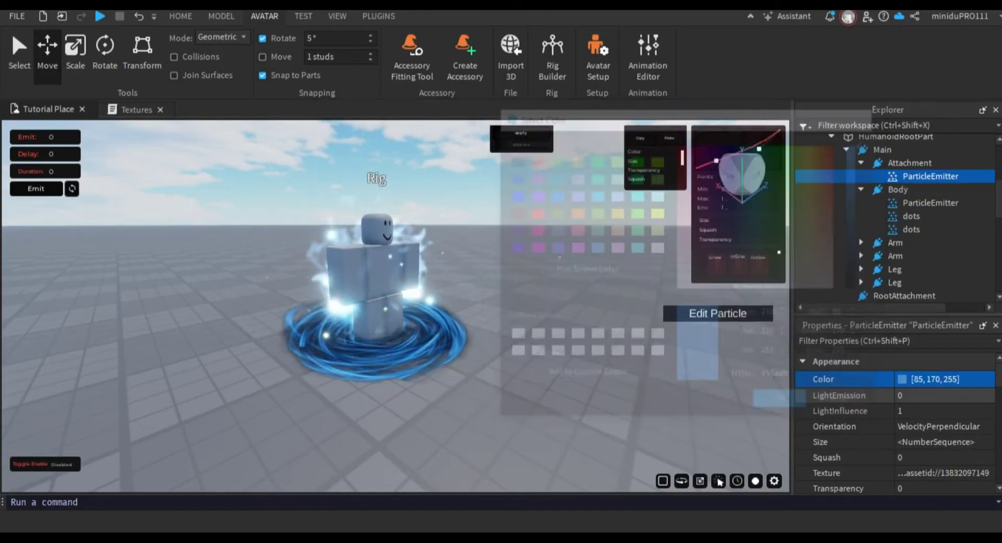
click(911, 396)
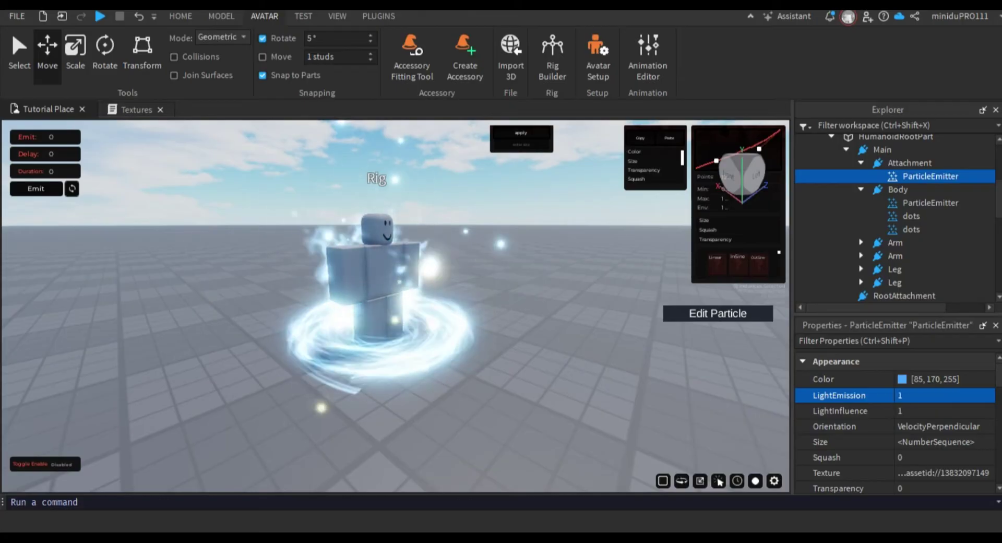
Set the wind emitter's particle Lifetime to 1.5, 2.
scroll(911, 415, down, 5)
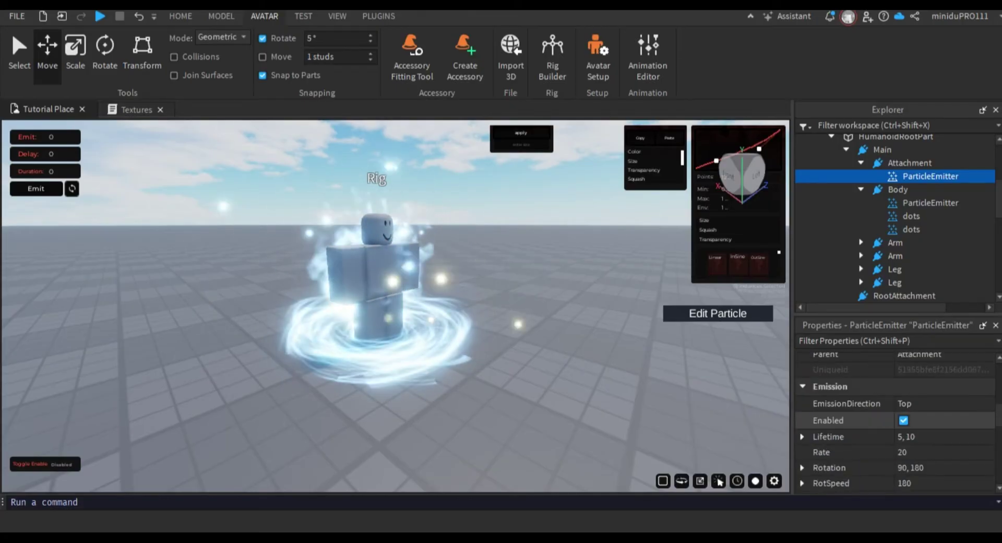
click(913, 437)
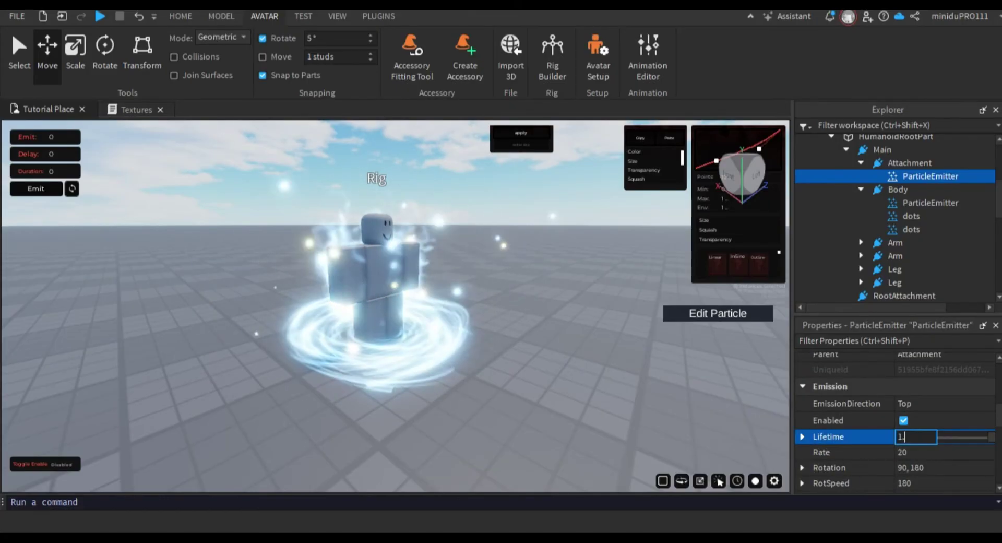
text(1.5, )
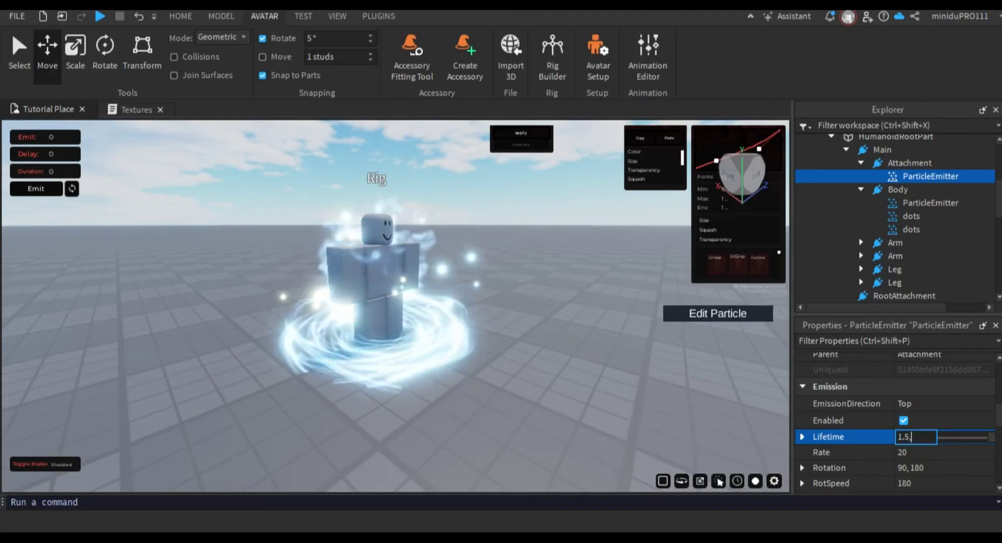
text(2)
key(Return)
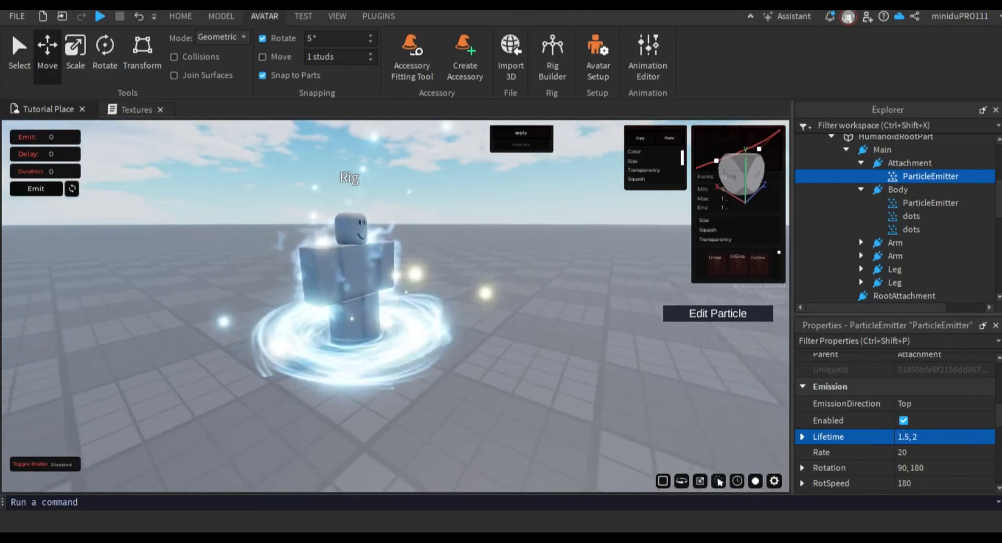
Extend the wind emitter's Lifetime to 1.5, 3 and set its Rate to 30.
scroll(376, 303, up, 3)
scroll(376, 303, down, 3)
mouse_move(376, 303)
right_down()
mouse_move(408, 323)
mouse_move(423, 305)
mouse_move(389, 284)
mouse_move(370, 299)
mouse_move(360, 293)
right_up()
scroll(386, 302, down, 2)
scroll(470, 319, up, 3)
right_drag(502, 321, 470, 336)
click(918, 437)
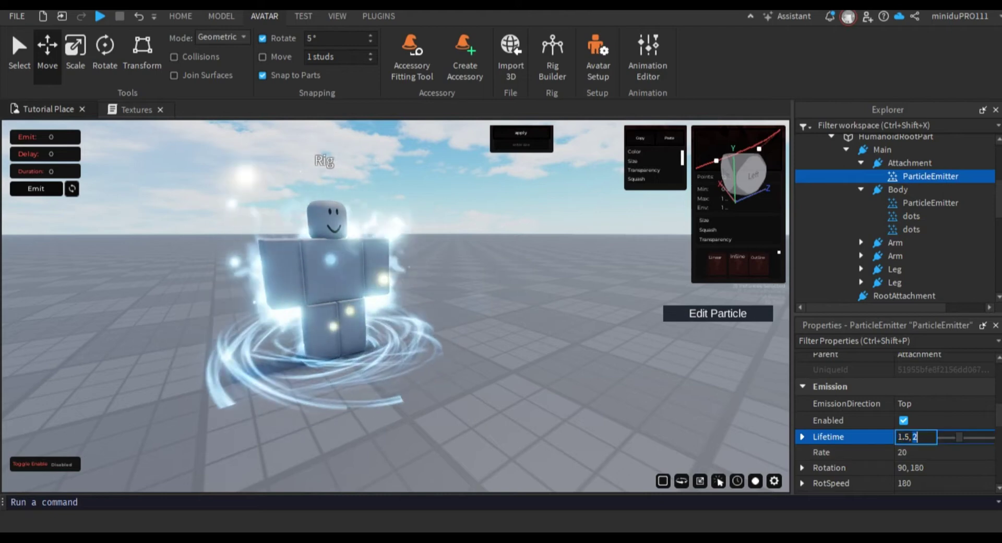
key(Return)
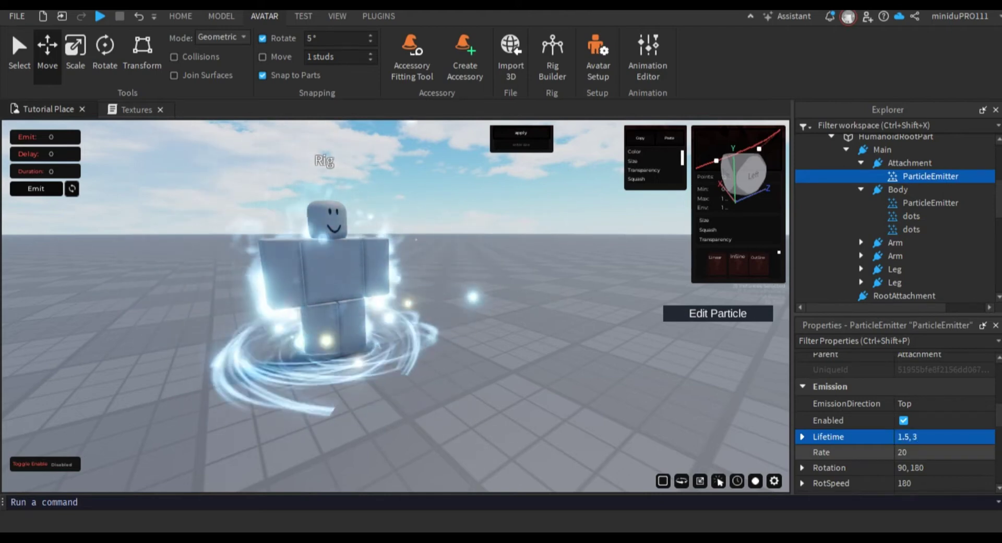
click(918, 452)
key(Return)
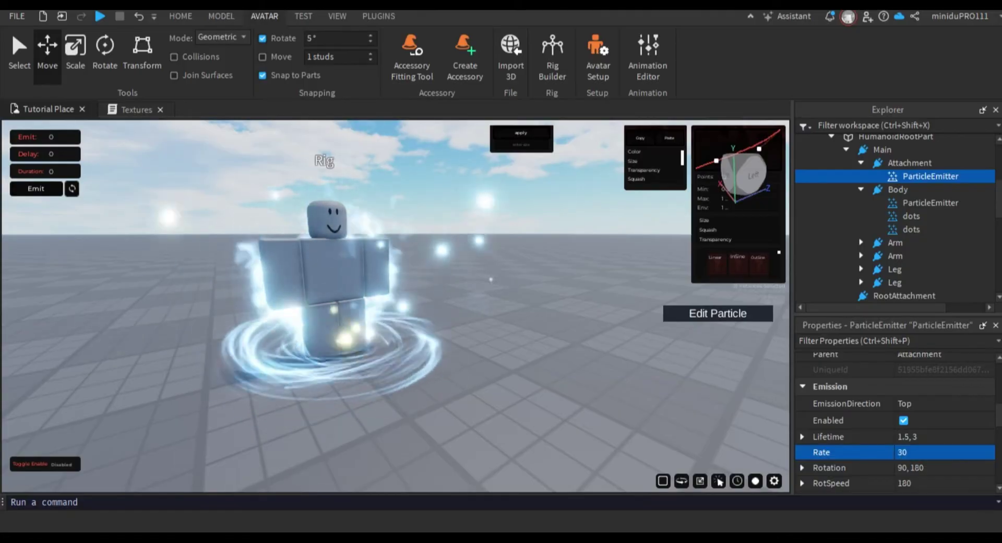
Examine the blue aura and wind rings around the rig from several angles and distances.
scroll(917, 453, down, 1)
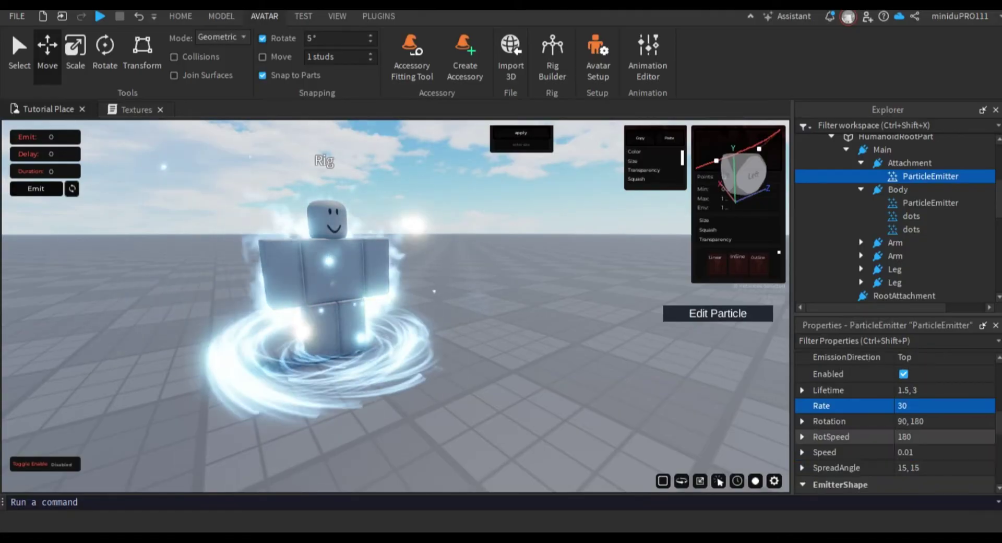
scroll(396, 306, down, 2)
right_drag(396, 306, 422, 306)
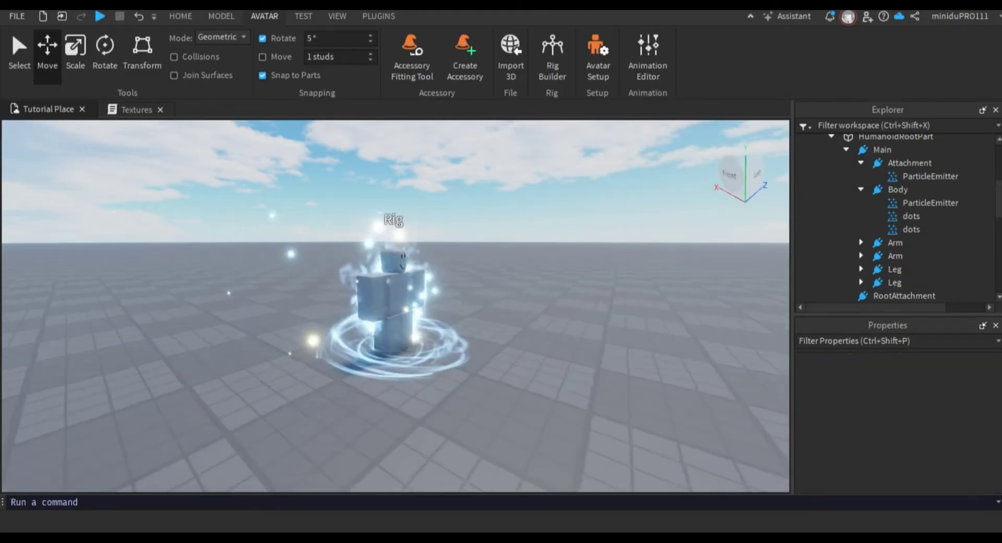
scroll(396, 306, up, 2)
right_drag(395, 306, 459, 287)
scroll(459, 287, down, 2)
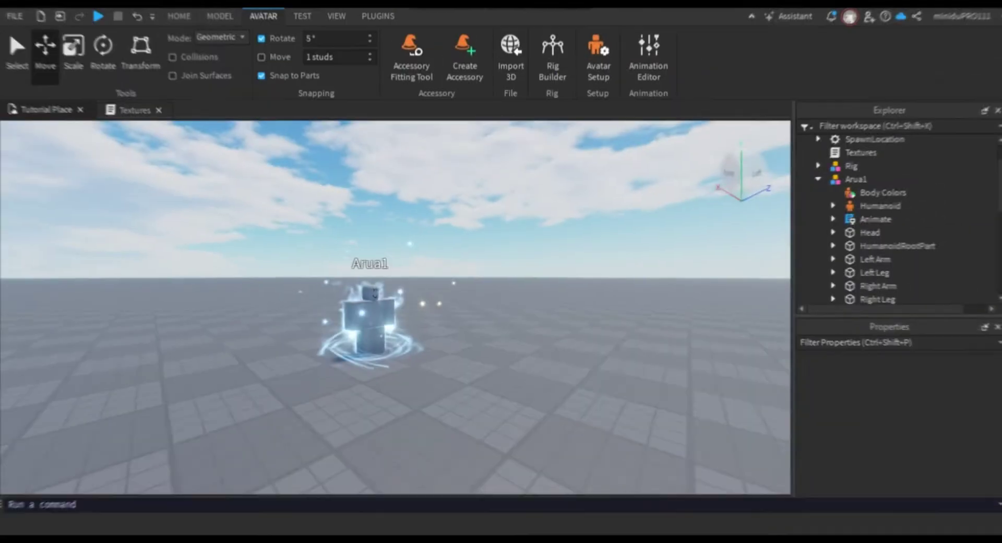
key(w)
key(s)
mouse_move(396, 306)
right_down()
mouse_move(375, 311)
mouse_move(401, 306)
right_up()
Duplicate the Arua1 rig and move the copy about 13.6 studs sideways from the original.
click(411, 316)
key(s)
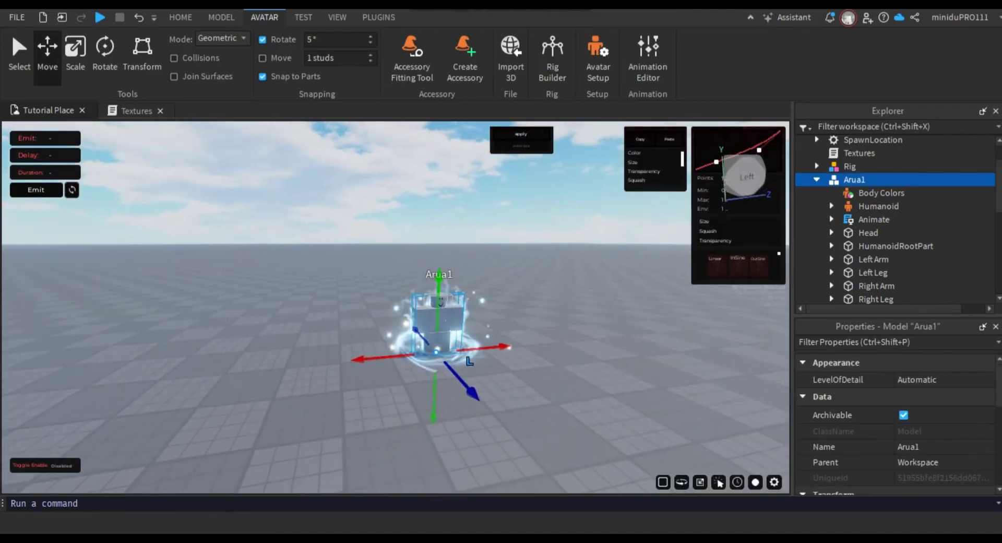
key(ctrl+d)
drag(502, 346, 422, 354)
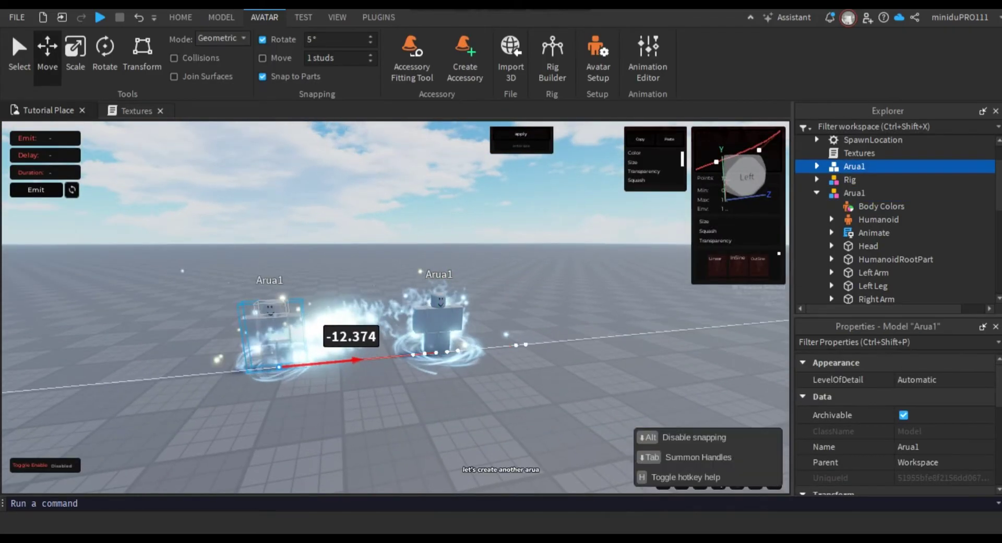
drag(355, 360, 341, 361)
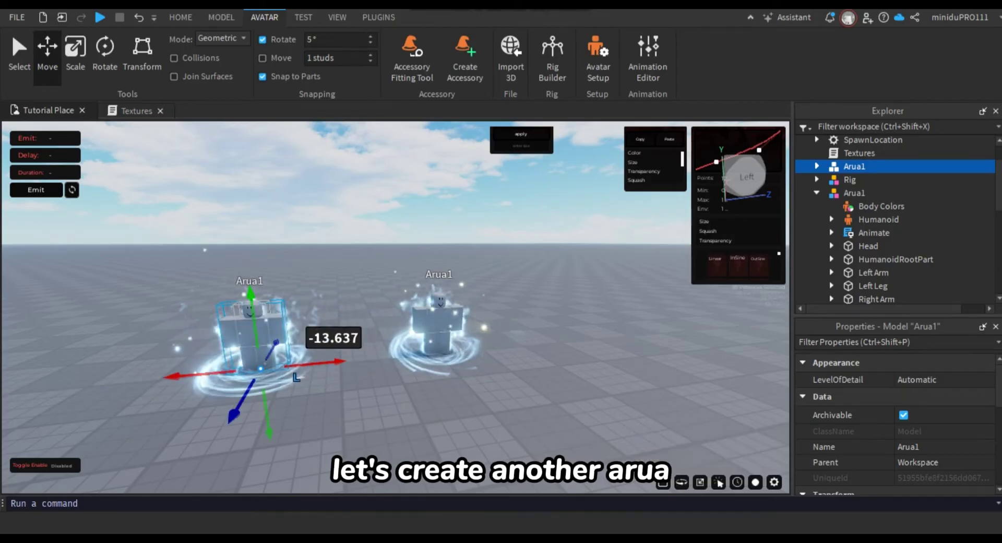
Expand the copied Arua1 model's hierarchy down to the attachments under Main in its HumanoidRootPart.
click(355, 402)
key(w)
key(a)
mouse_move(355, 402)
right_down()
mouse_move(402, 417)
mouse_move(387, 386)
mouse_move(366, 382)
mouse_move(347, 379)
mouse_move(348, 405)
right_up()
key(w)
key(s)
click(337, 368)
key(s)
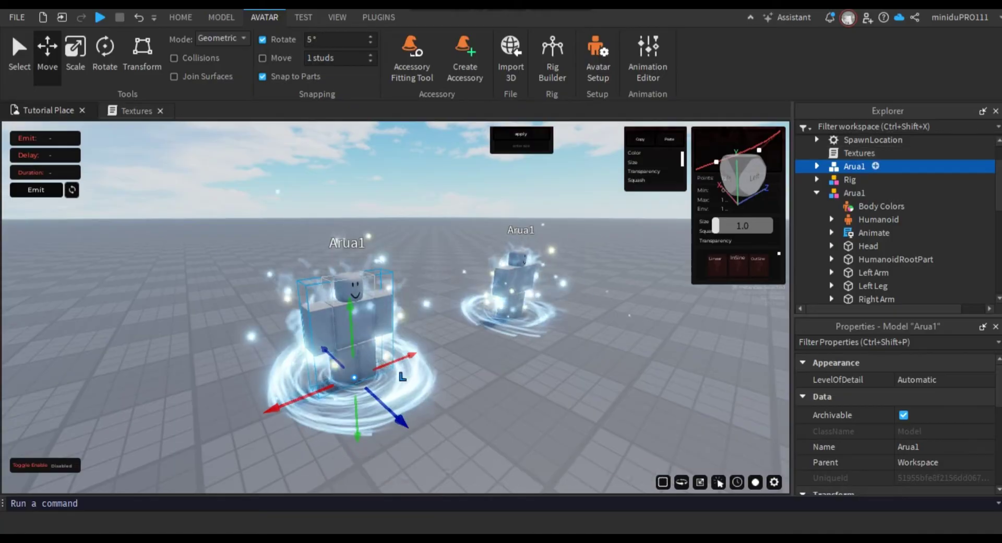
click(817, 166)
scroll(898, 207, down, 1)
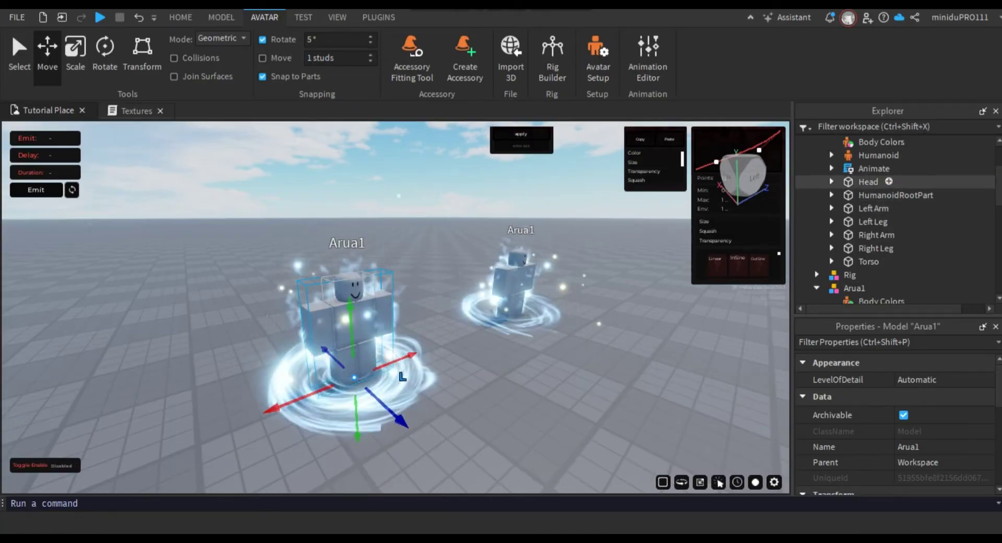
click(831, 182)
click(832, 195)
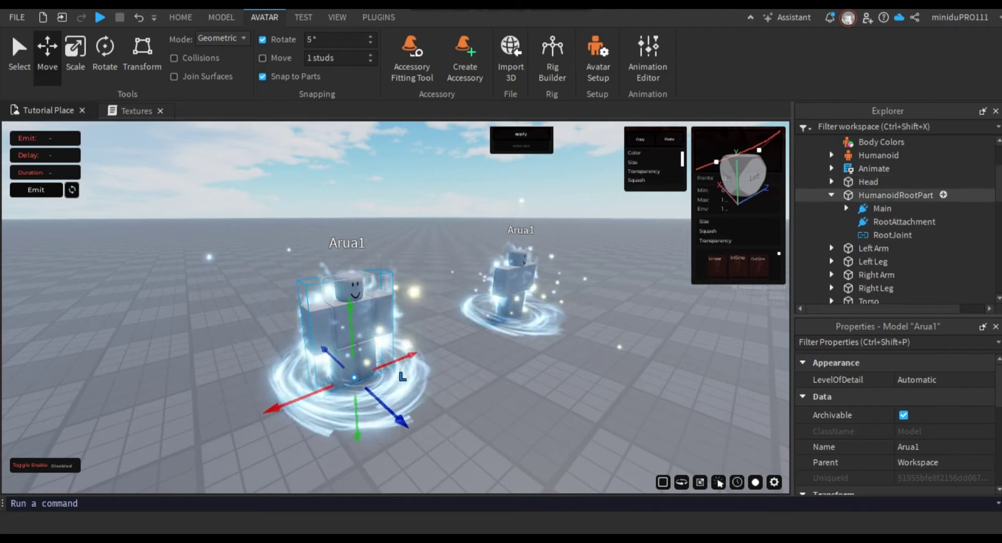
click(846, 209)
click(846, 207)
scroll(888, 225, down, 1)
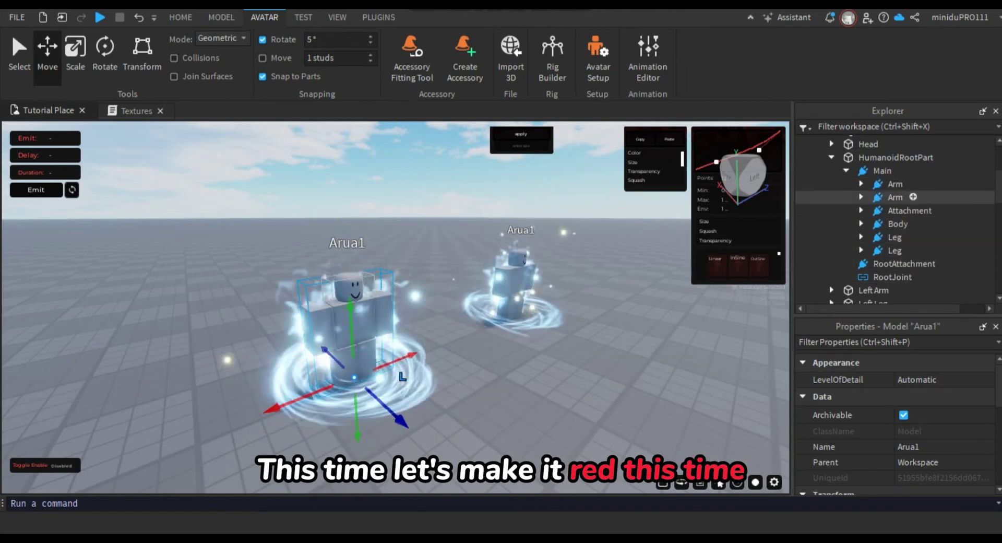
Delete both dots emitters from the Body attachment of the copied rig.
click(931, 223)
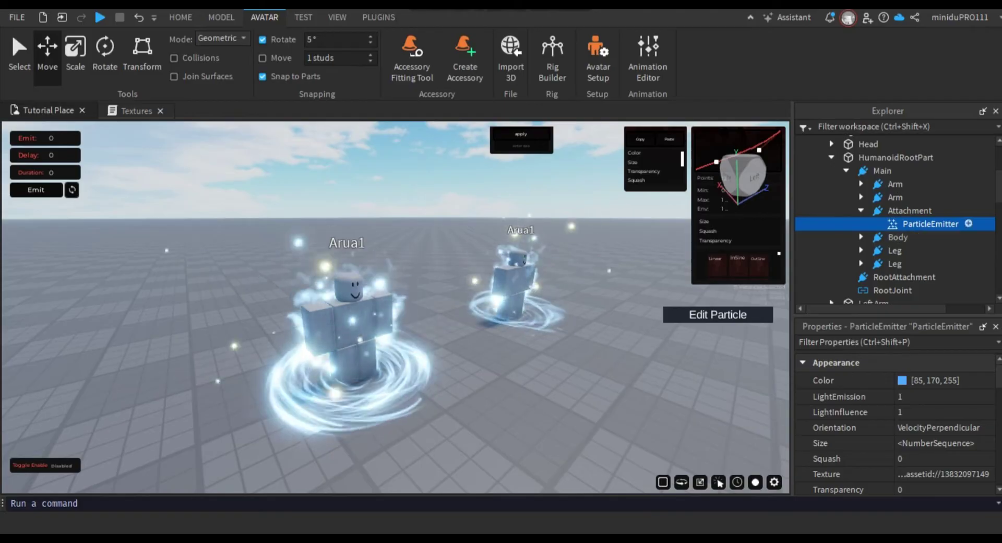
click(861, 210)
click(861, 224)
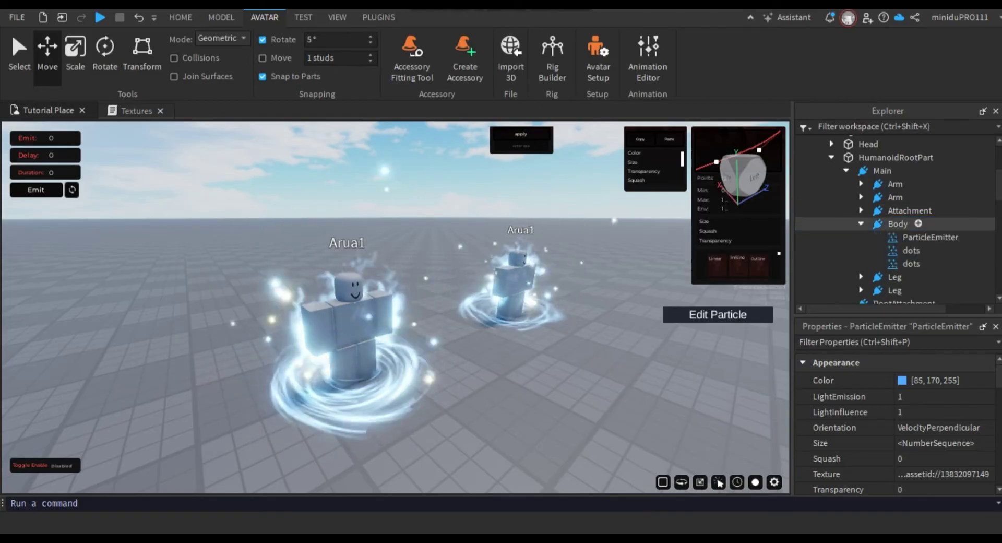
click(911, 250)
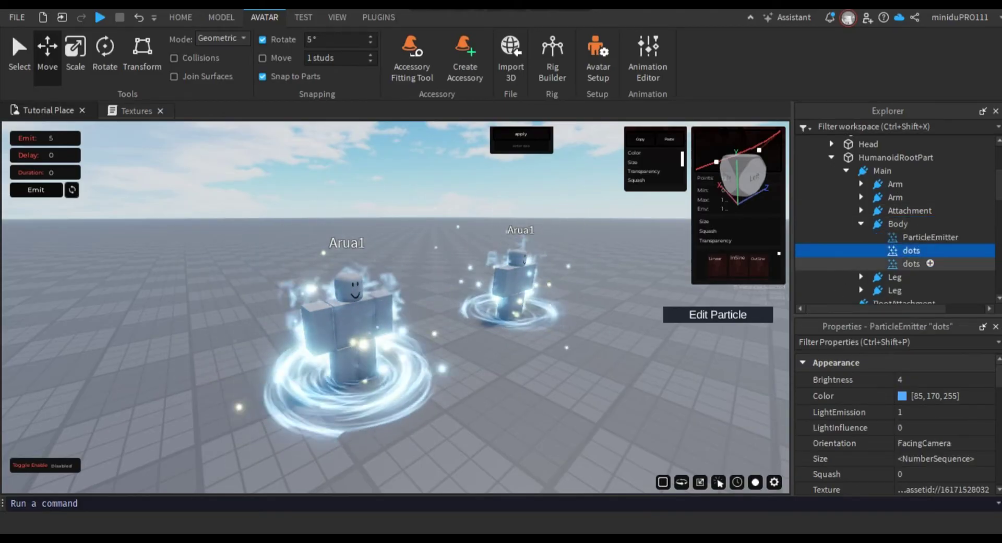
key(Delete)
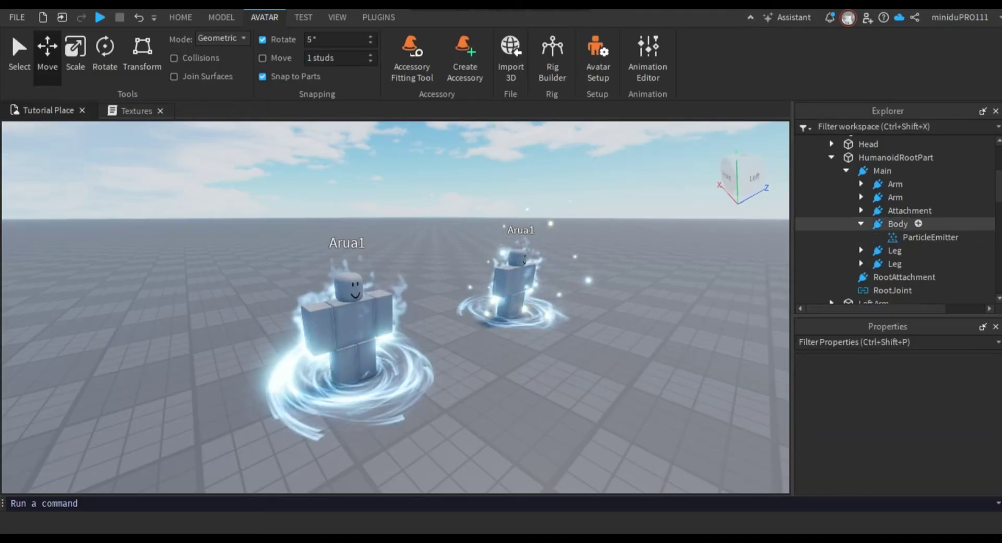
click(861, 223)
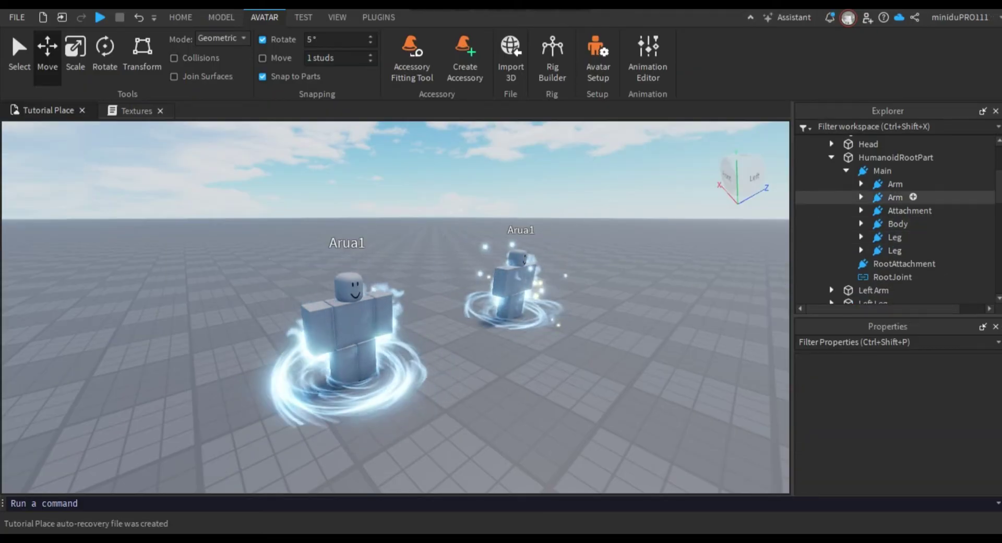
Set the copied rig's wind emitter Color to dark red 85, 0, 0 and its LightEmission to 0.
click(930, 224)
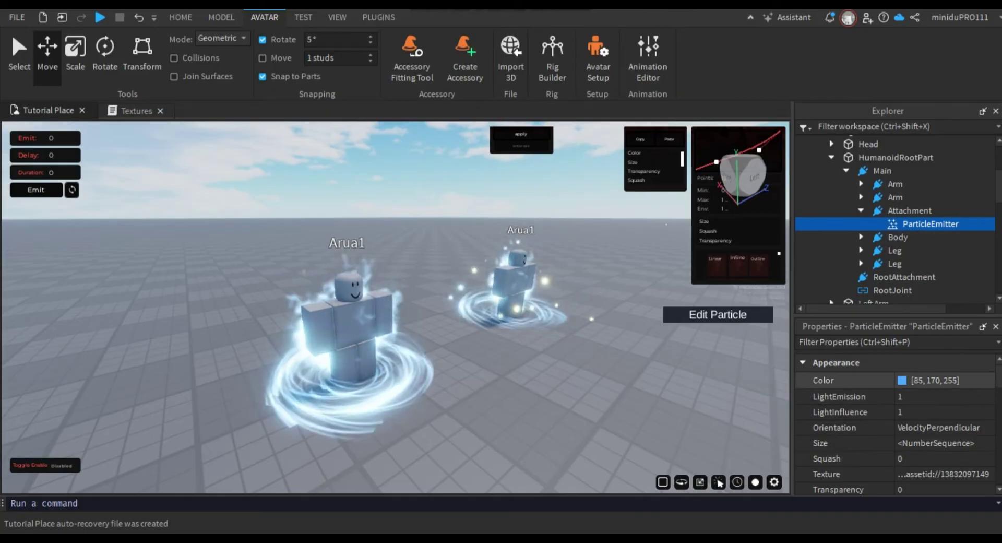
click(902, 380)
drag(327, 141, 472, 141)
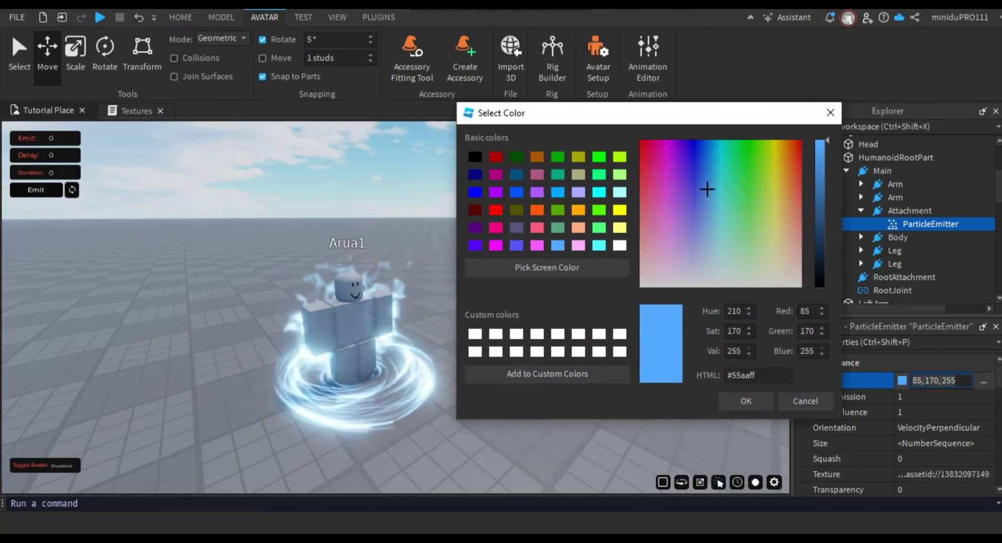
click(475, 210)
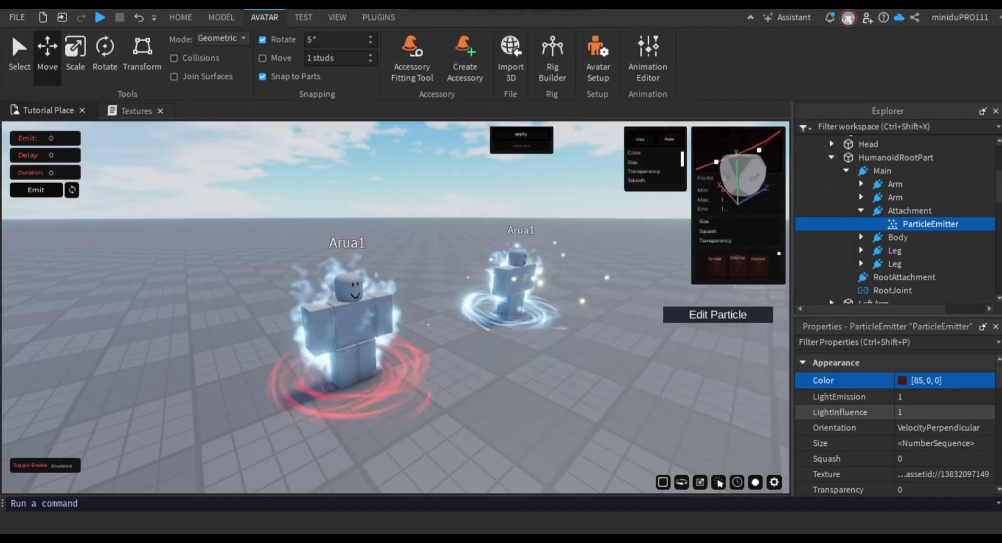
click(914, 396)
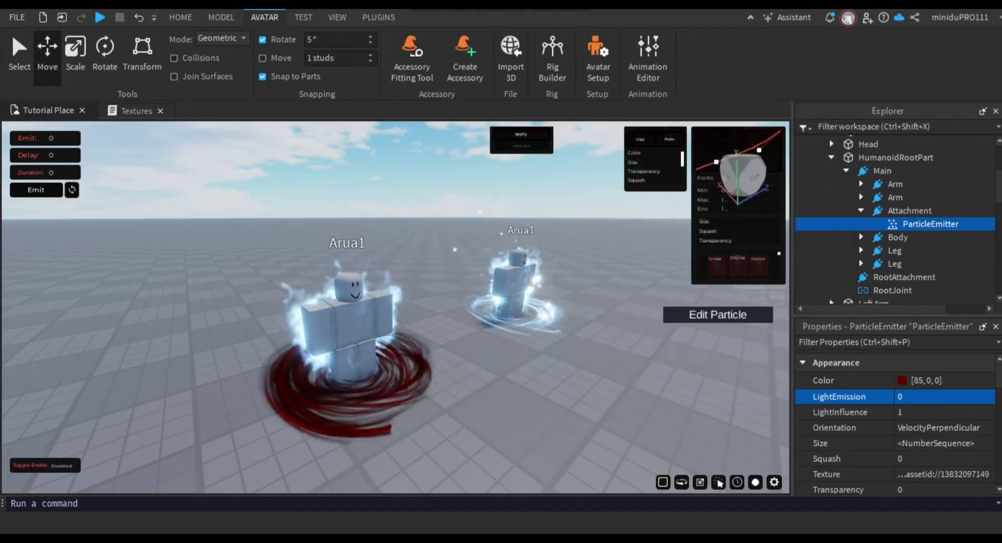
Expand the copied rig's Arm, Body and Leg attachments to reach their ParticleEmitters.
click(460, 335)
key(w)
right_drag(459, 334, 460, 302)
key(s)
key(w)
key(s)
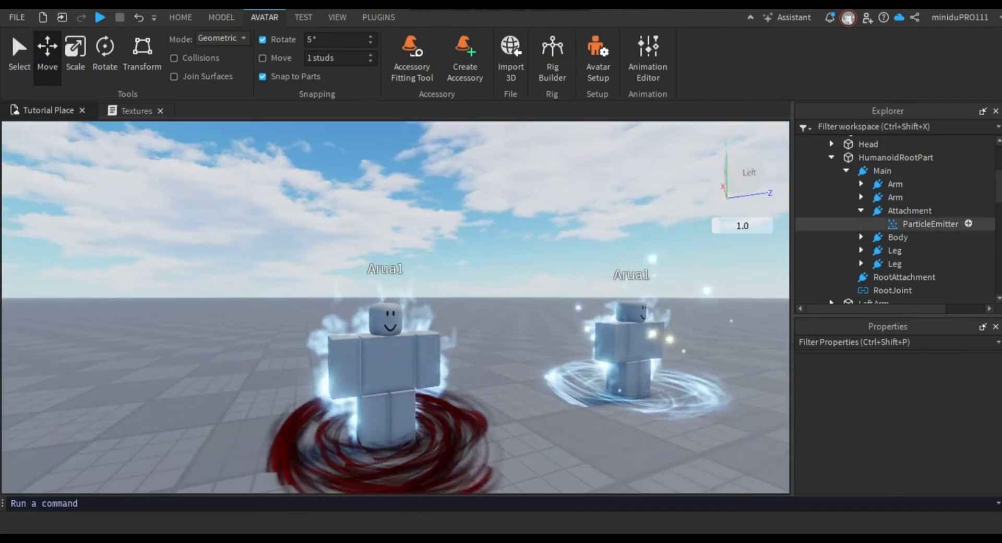
click(861, 183)
click(862, 210)
scroll(898, 220, down, 1)
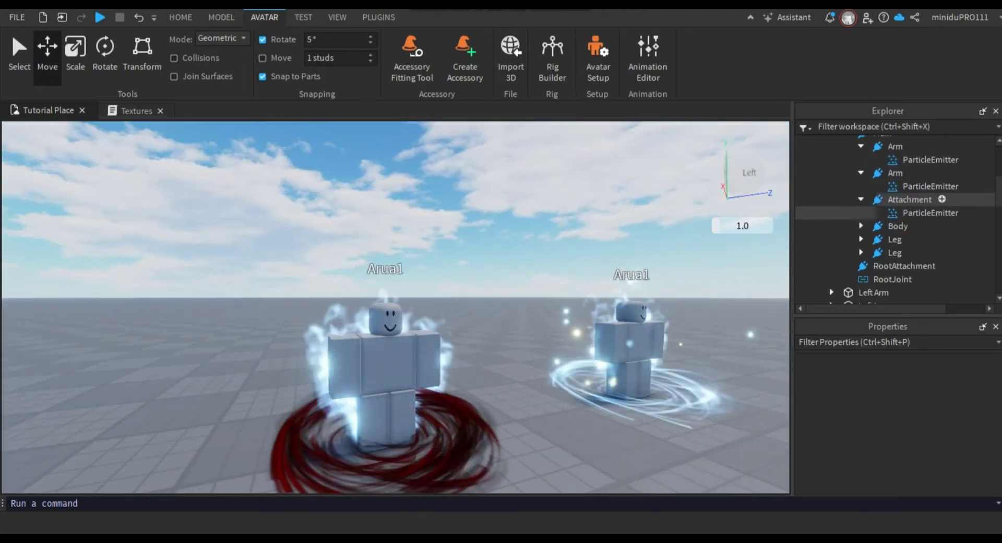
click(861, 225)
scroll(888, 221, down, 1)
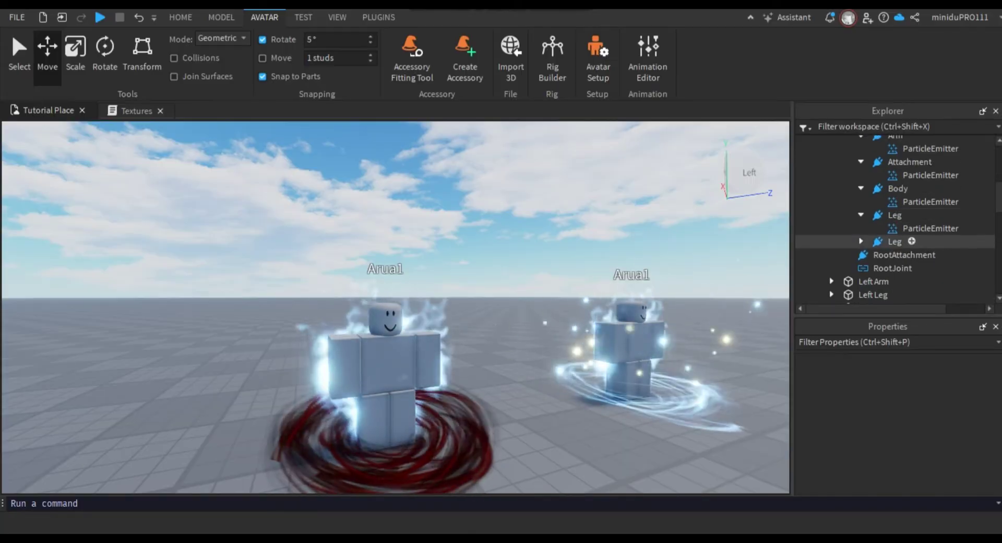
Set Color to dark red 85, 0, 0 and LightEmission to 0 on the copied rig's five Arm, Body and Leg emitters.
click(931, 255)
ctrl+click(931, 228)
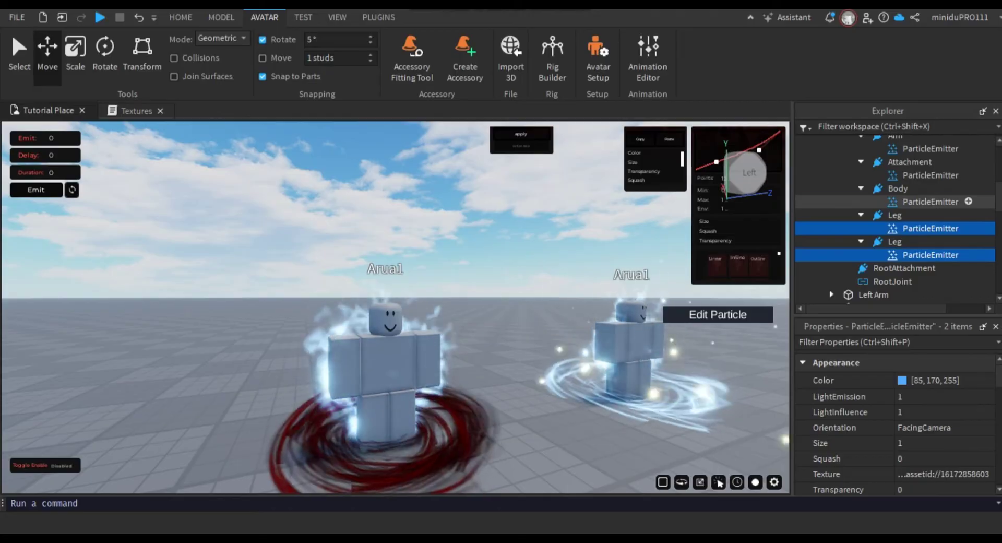
ctrl+click(931, 201)
scroll(931, 201, up, 1)
ctrl+click(931, 186)
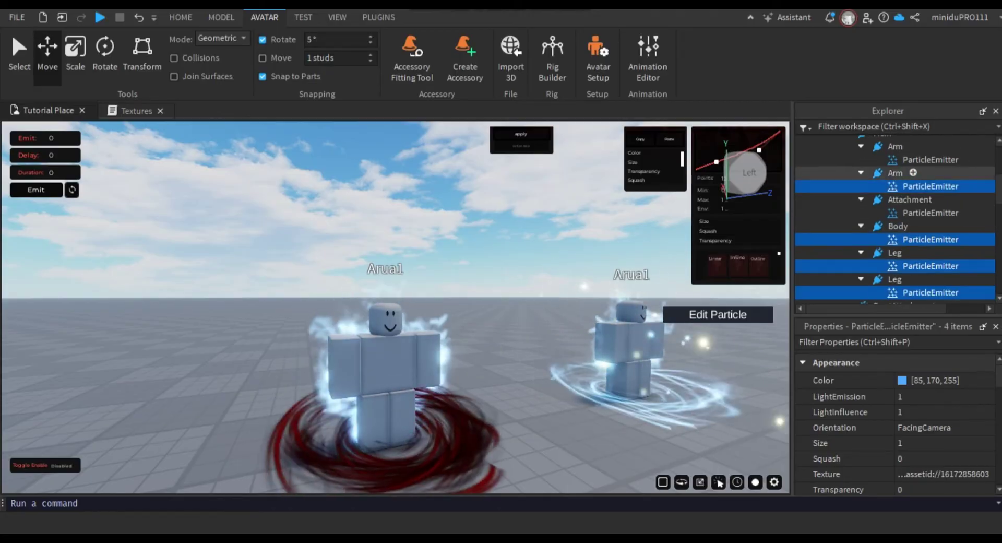
ctrl+click(969, 159)
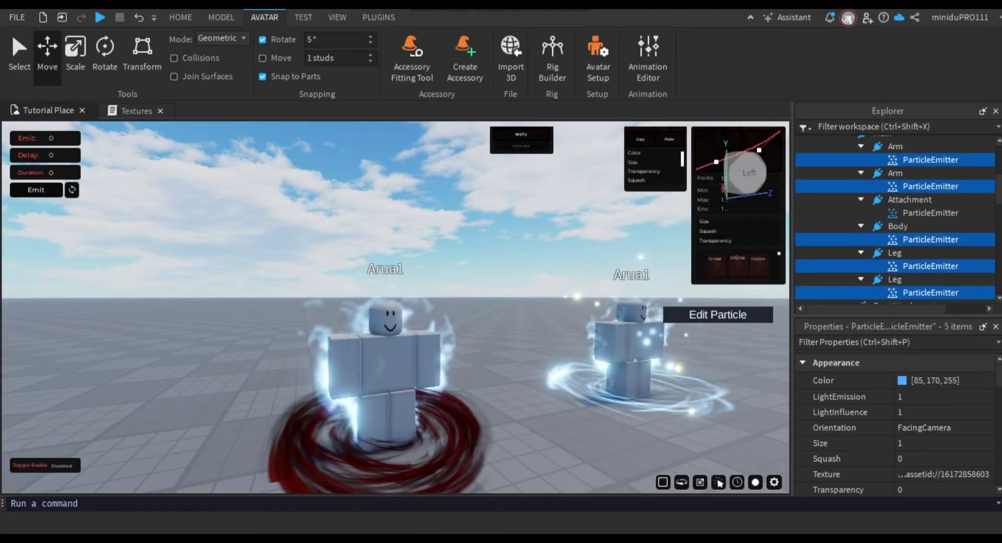
click(902, 381)
click(902, 380)
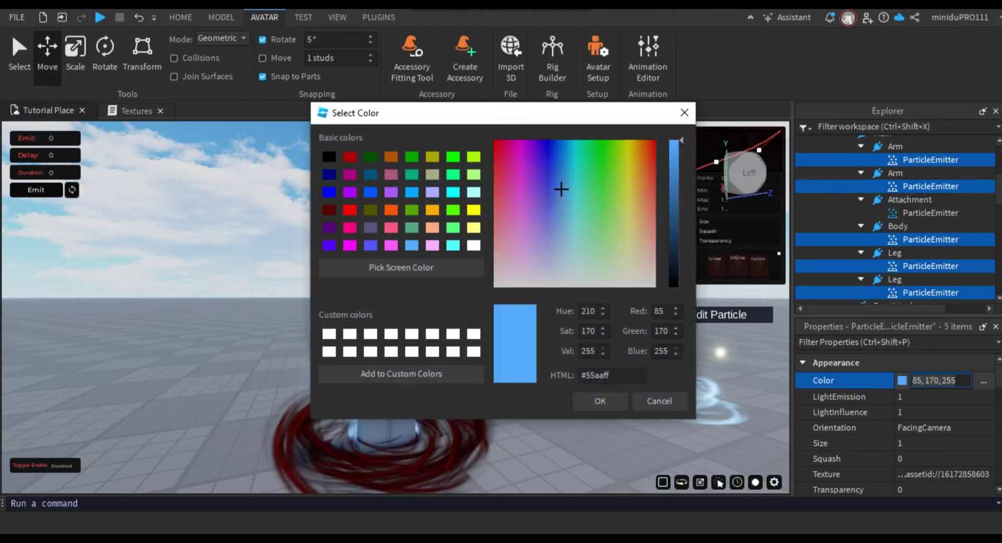
drag(485, 119, 686, 108)
click(530, 198)
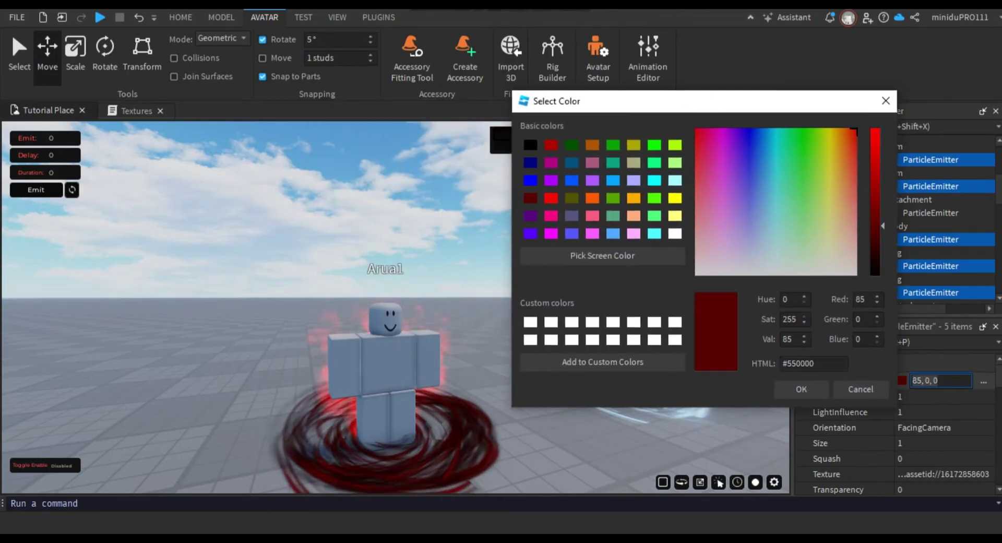
click(801, 390)
click(914, 398)
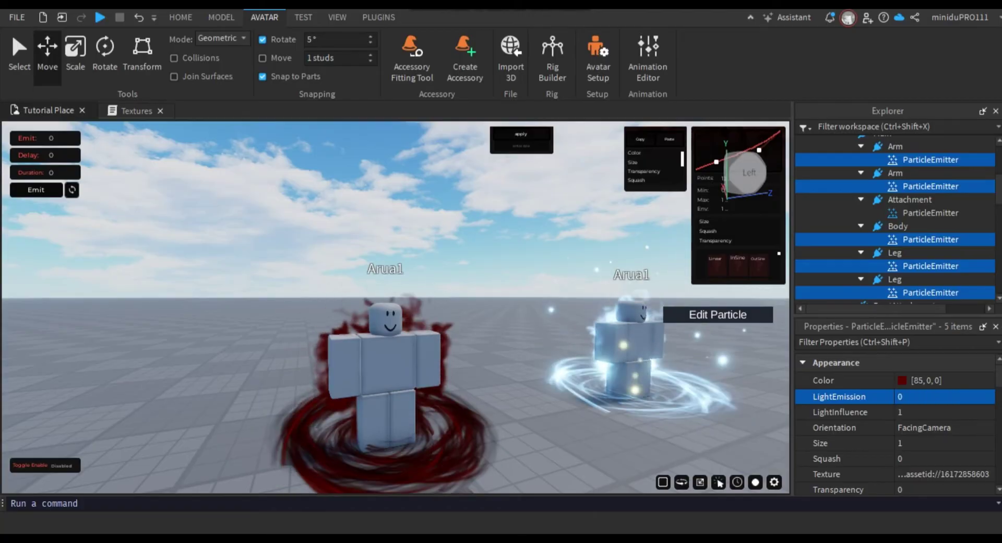
Examine the copied rig's red aura and wind rings from several distances and angles.
click(527, 245)
scroll(522, 261, down, 4)
scroll(522, 261, up, 4)
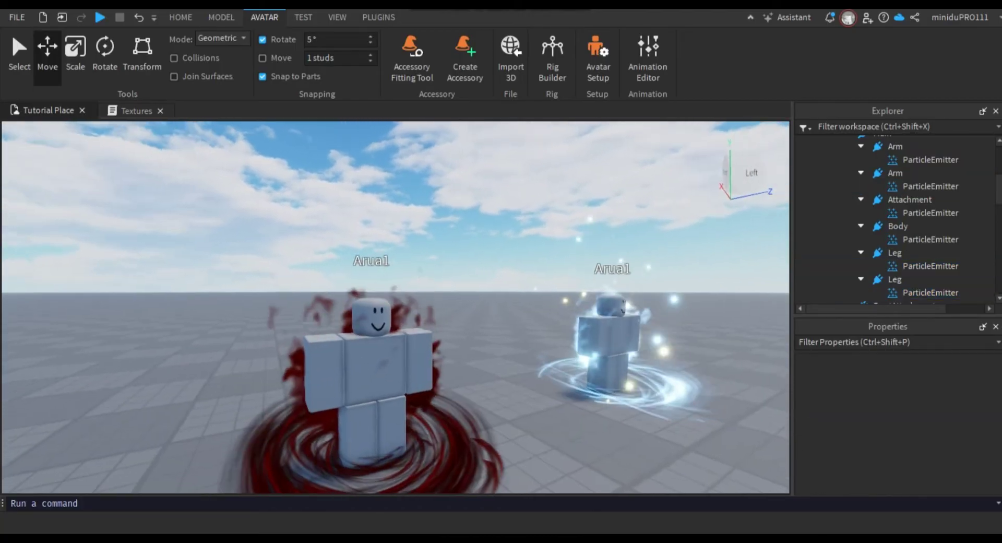
right_drag(470, 292, 450, 330)
scroll(397, 308, down, 6)
scroll(396, 308, up, 3)
scroll(397, 308, up, 5)
scroll(397, 308, down, 5)
scroll(397, 308, up, 3)
scroll(397, 308, up, 3)
scroll(397, 308, down, 5)
scroll(397, 308, up, 3)
key(d)
key(s)
key(w)
key(a)
key(a)
key(w)
Collapse the Arm, Attachment, Body and Leg attachments under Main in the copied Arua1 model.
click(412, 313)
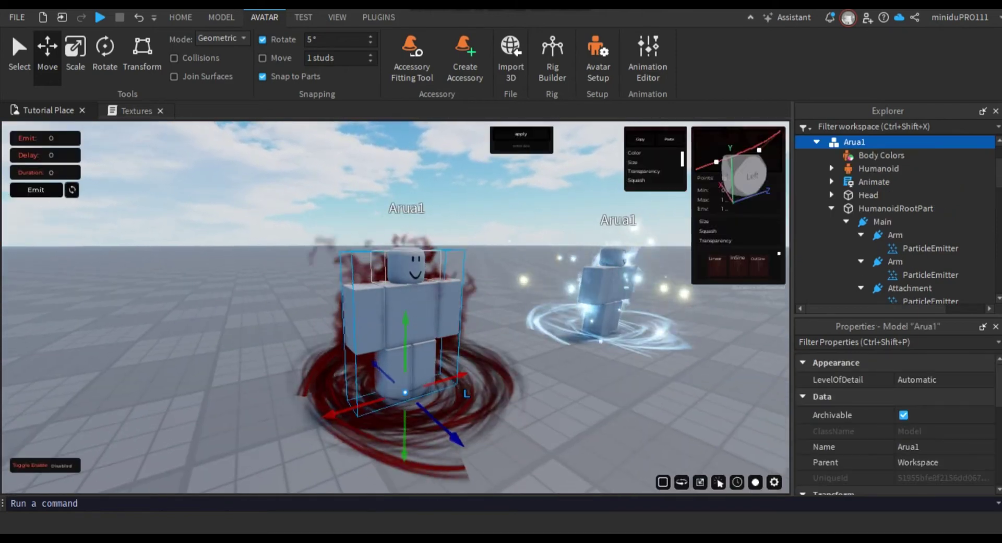
click(878, 222)
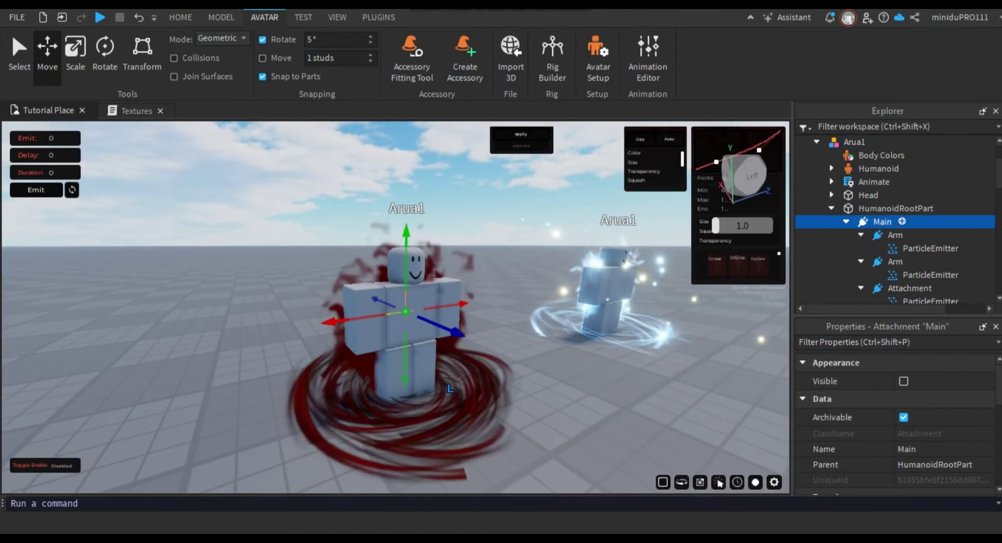
click(862, 235)
click(861, 249)
click(862, 261)
click(862, 275)
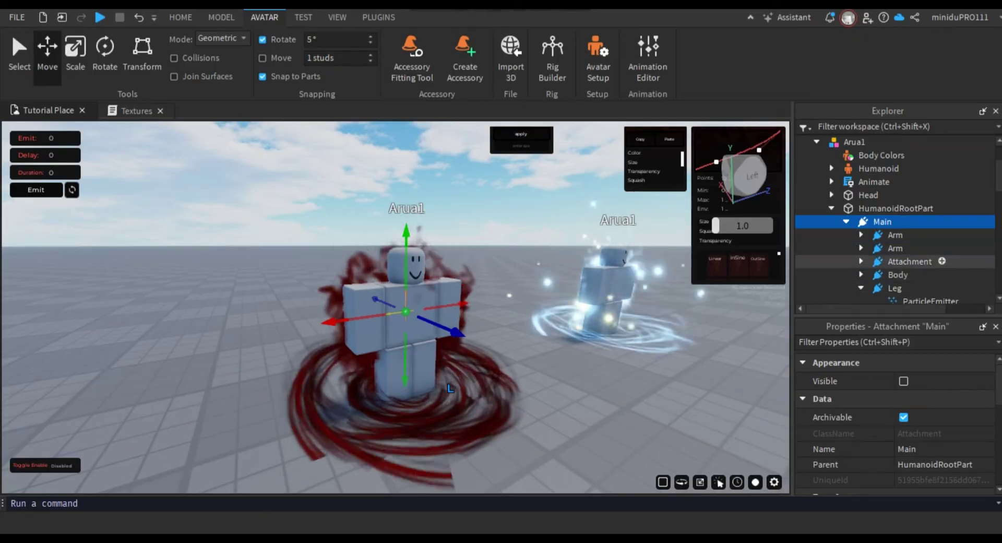
scroll(861, 261, down, 1)
click(861, 250)
click(861, 263)
Add a new ParticleEmitter to the copied rig's Body attachment.
click(898, 237)
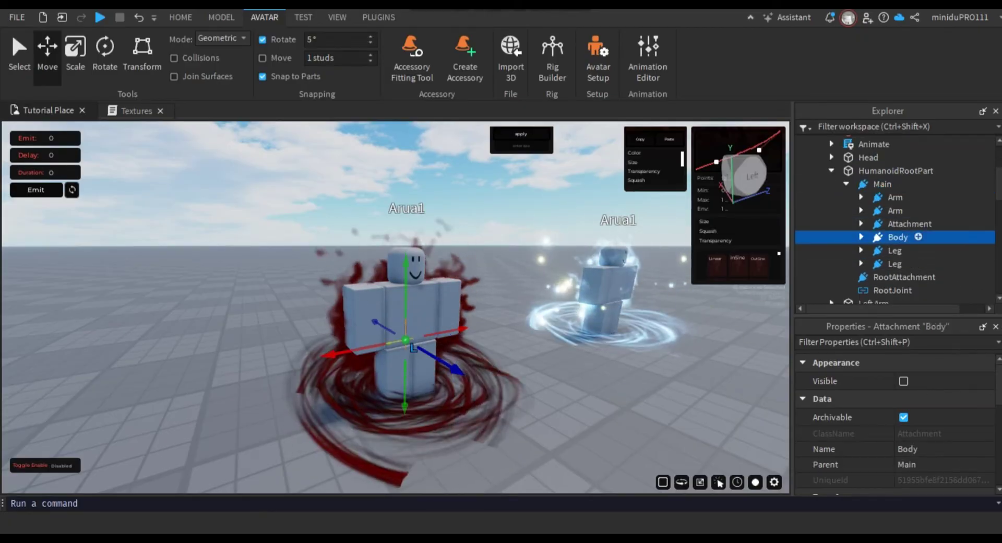
click(919, 237)
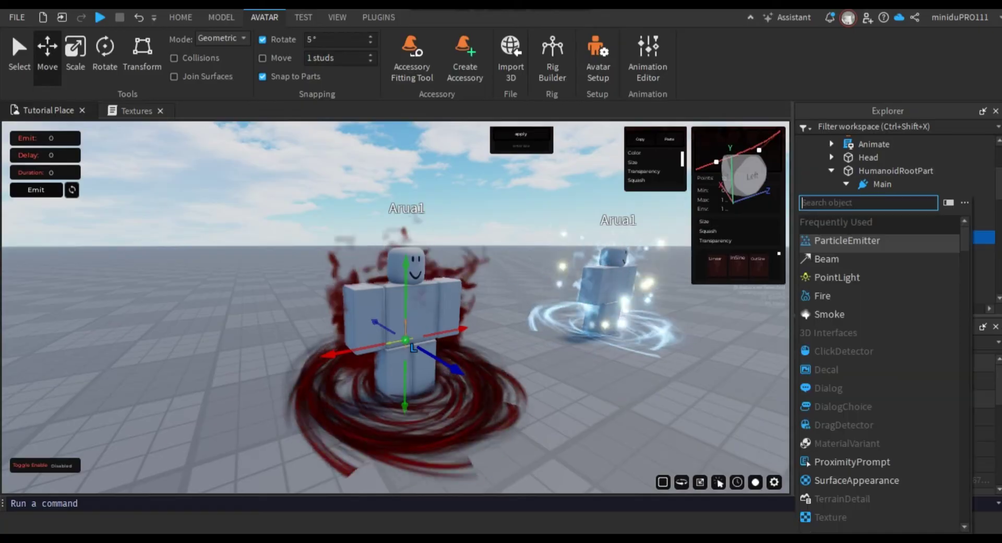
click(877, 241)
click(930, 250)
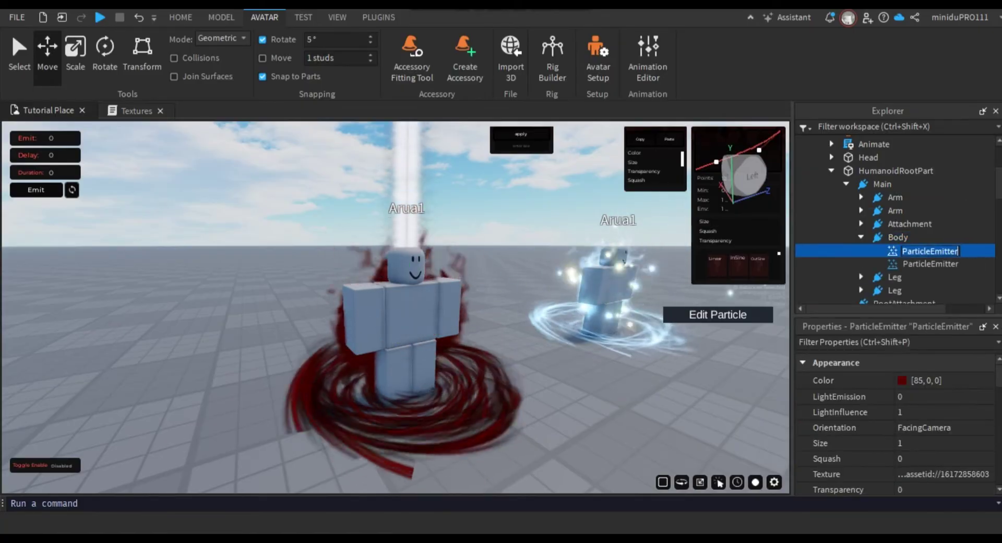
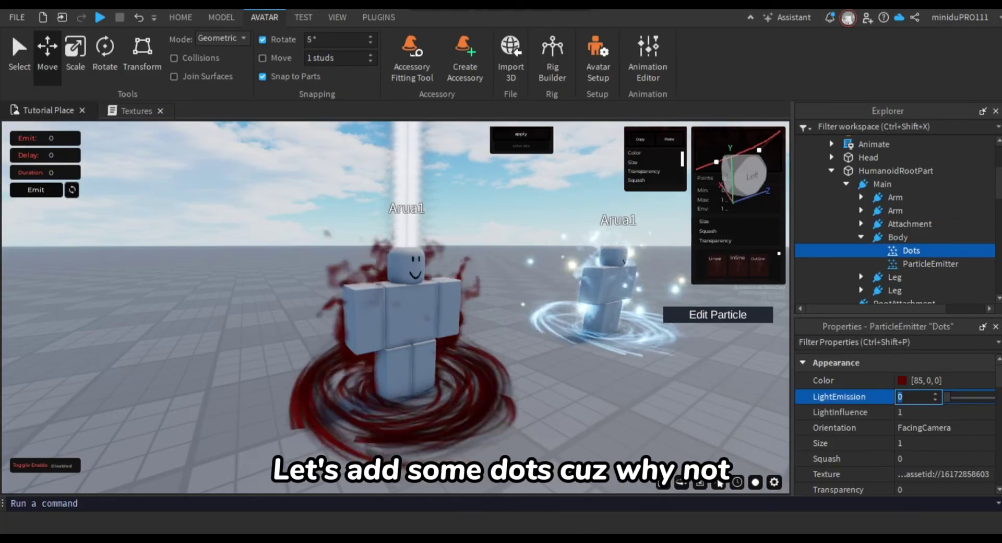
click(902, 382)
click(903, 381)
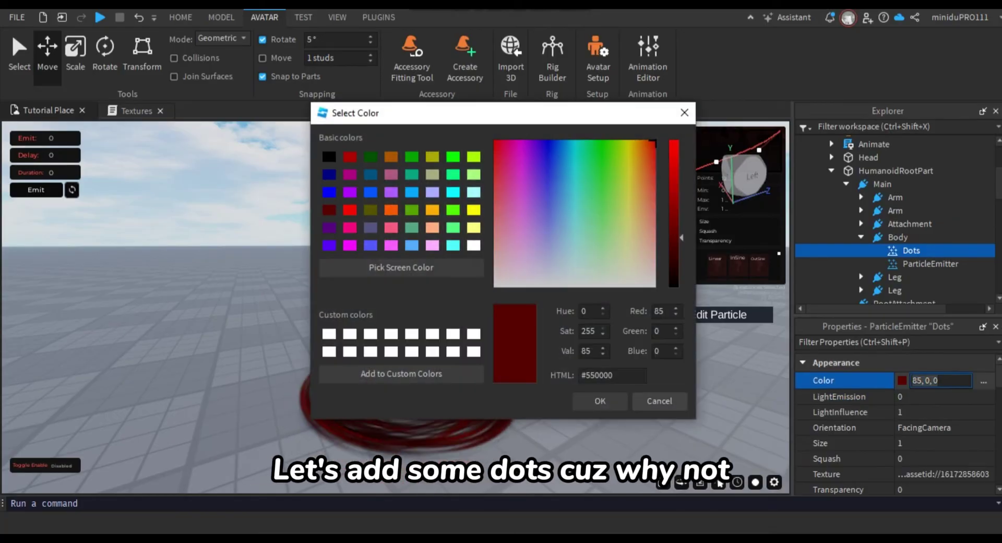
click(659, 401)
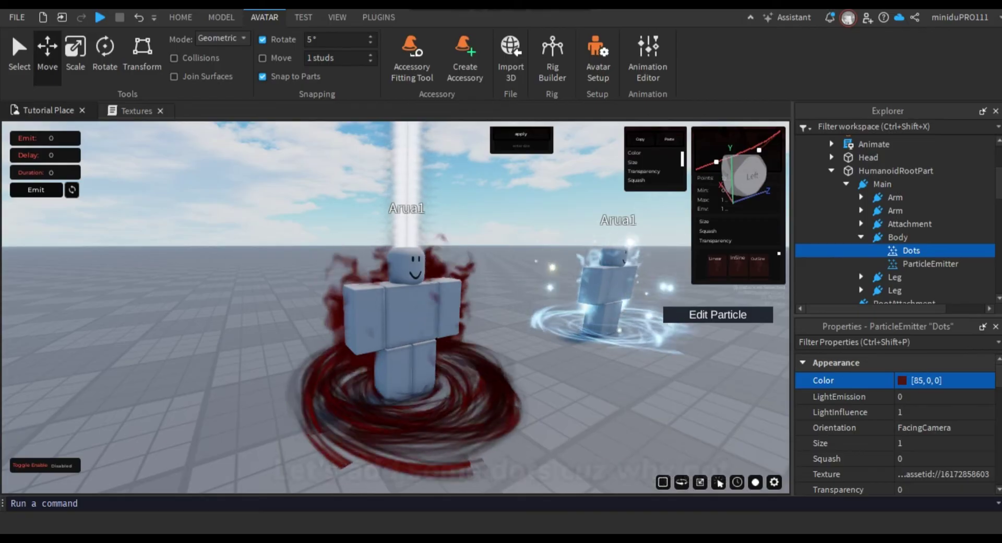
click(931, 264)
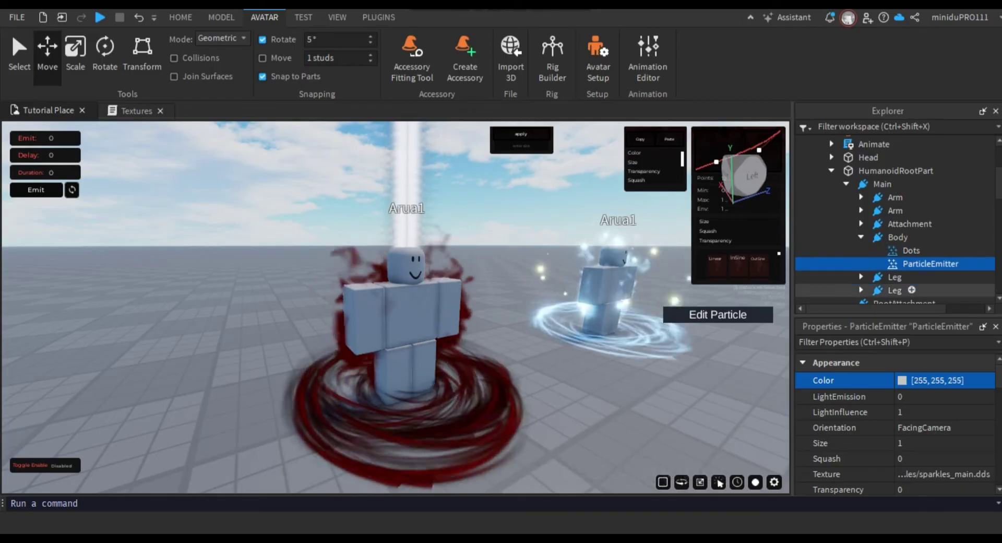
key(ctrl+z)
Rename the newly added white Body emitter as Dots and set its Color to dark red 85, 0, 0.
click(931, 264)
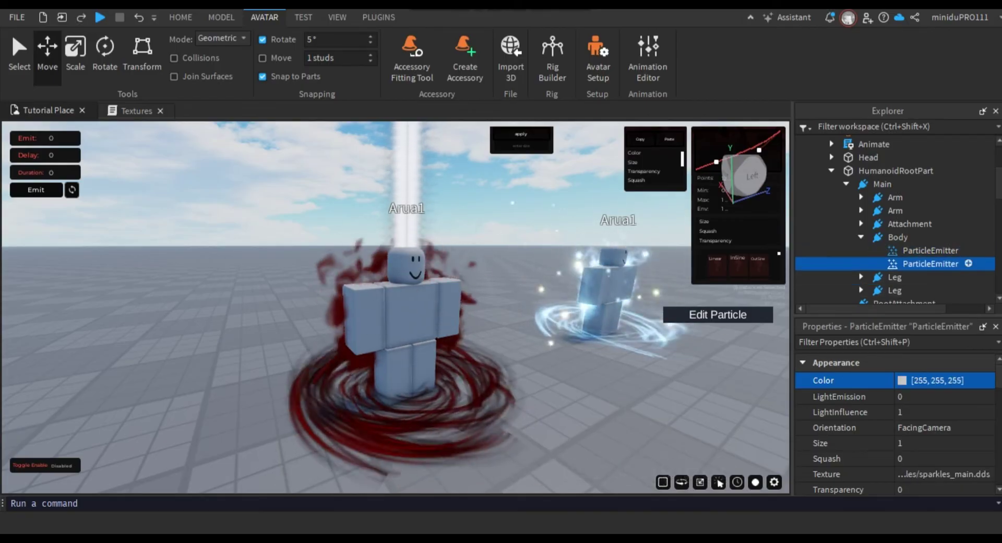
click(930, 264)
text(Dots)
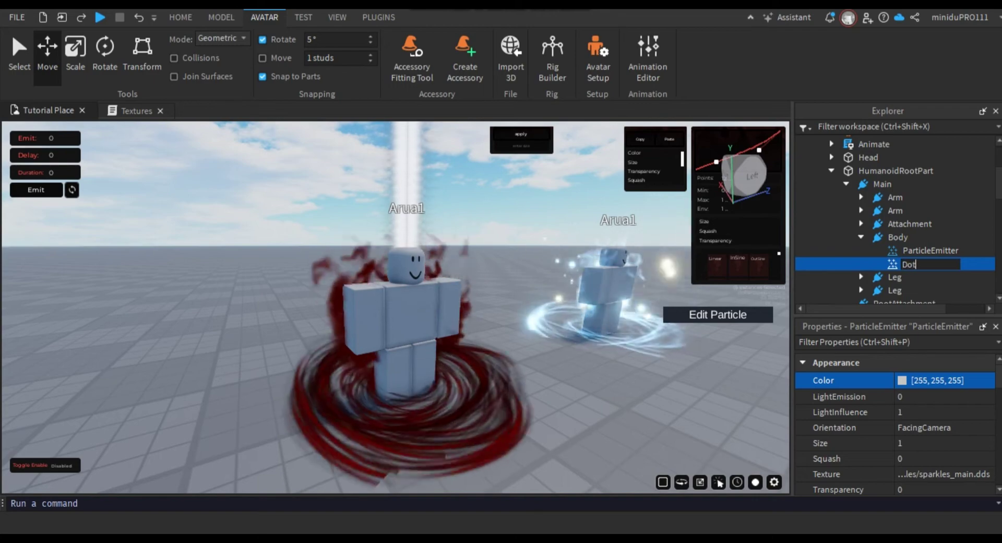
key(Return)
click(902, 380)
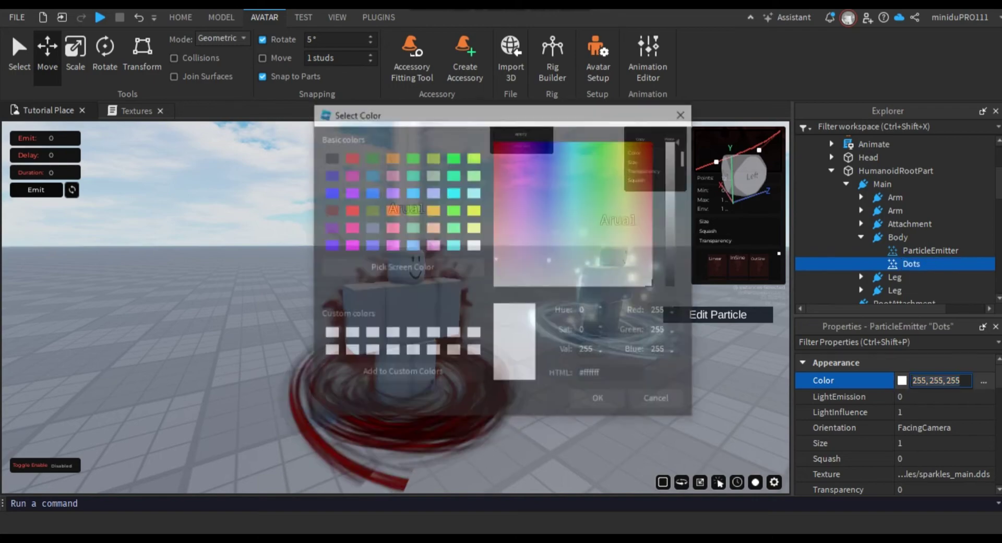
click(328, 209)
click(600, 401)
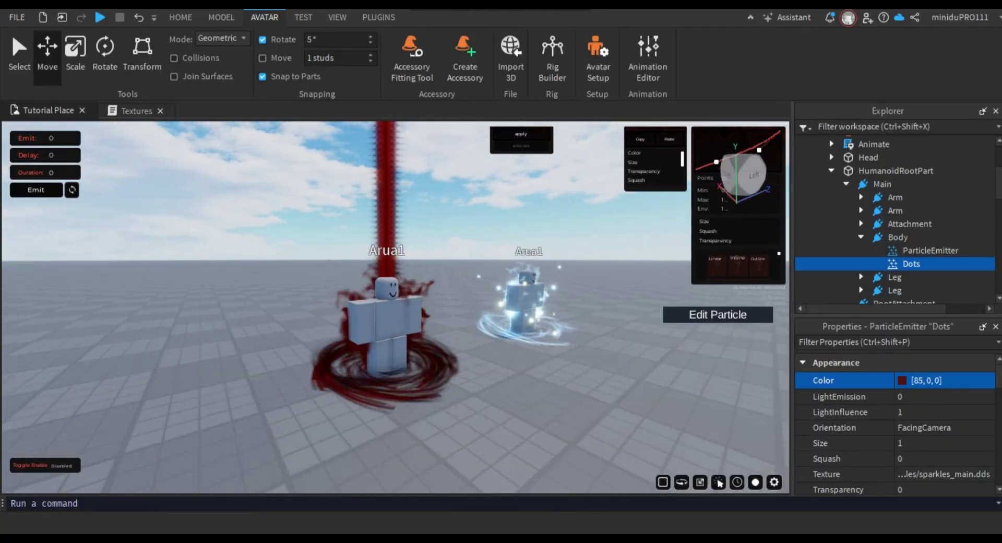
Copy the Dots texture ID from the Textures script and set the Dots emitter's Texture to rbxassetid://867619398.
click(137, 110)
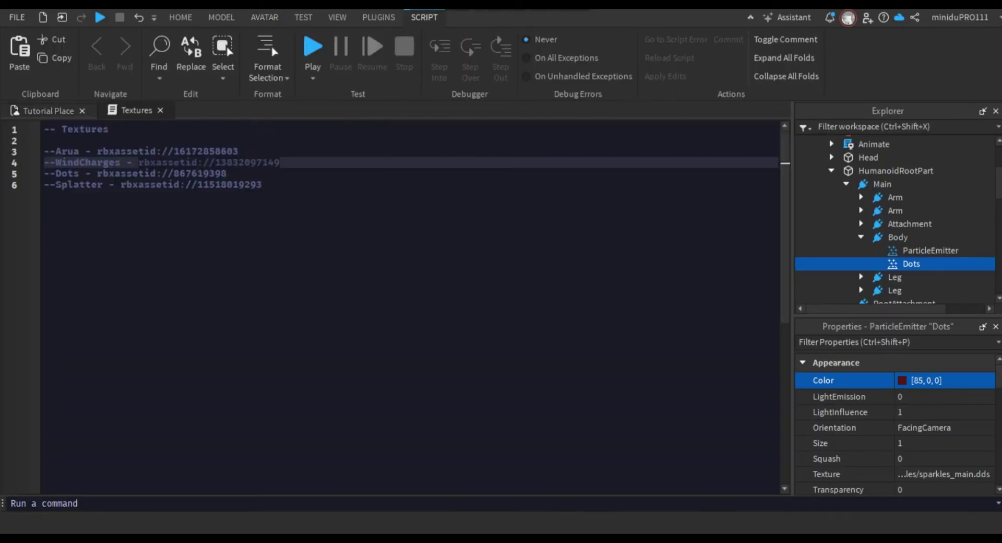
drag(98, 174, 228, 173)
key(ctrl+c)
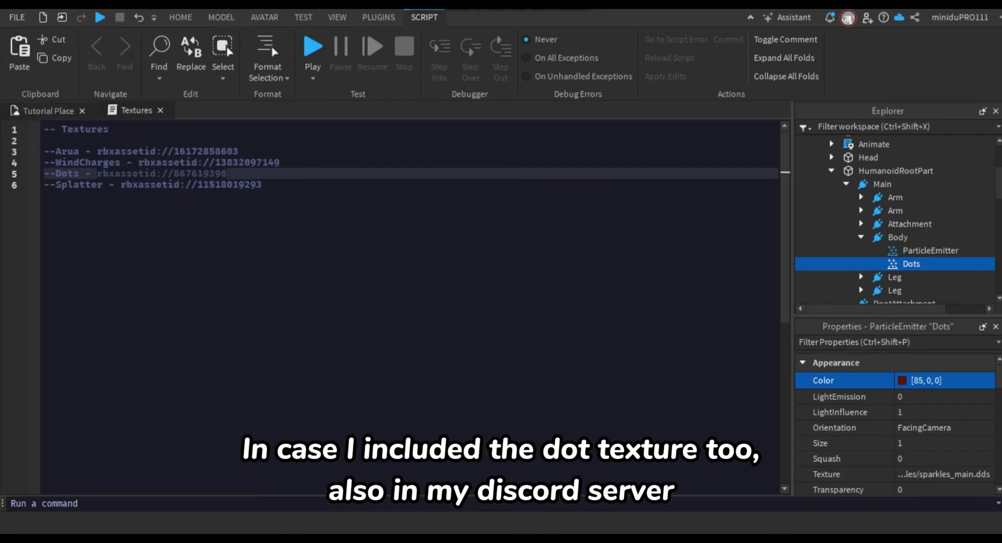
click(48, 111)
click(944, 474)
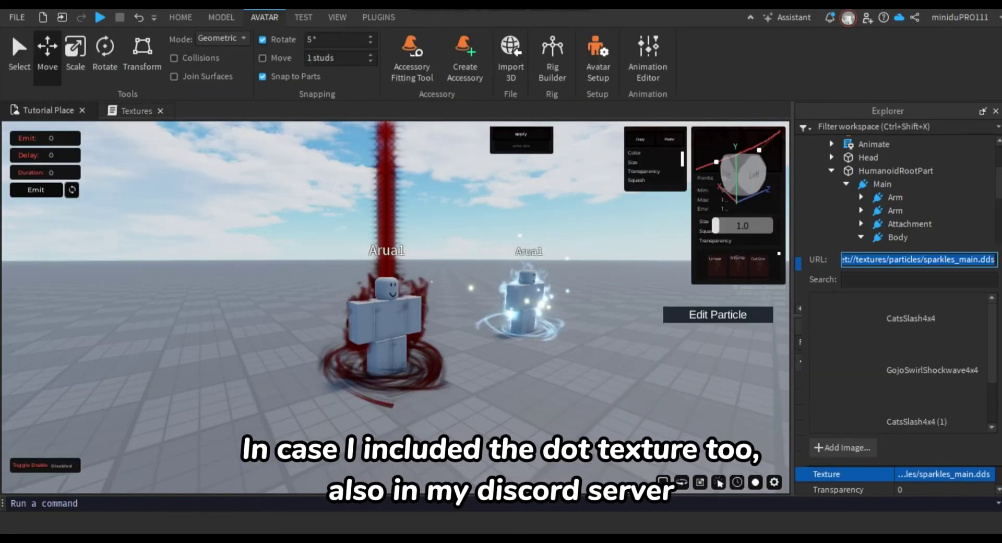
key(ctrl+v)
key(Return)
Try a Size of 0.5 on the Dots emitter and reduce it to 0.25.
key(w)
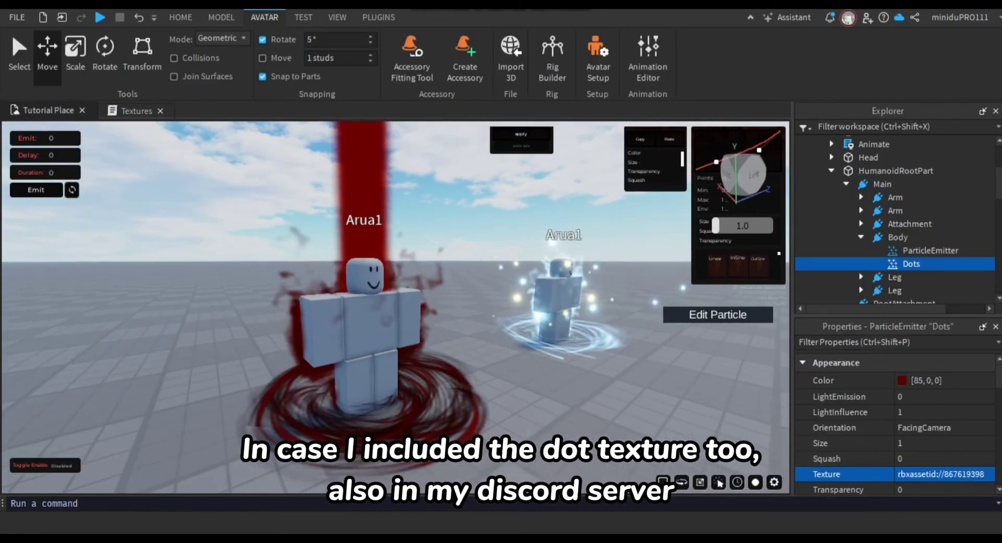
scroll(896, 417, down, 1)
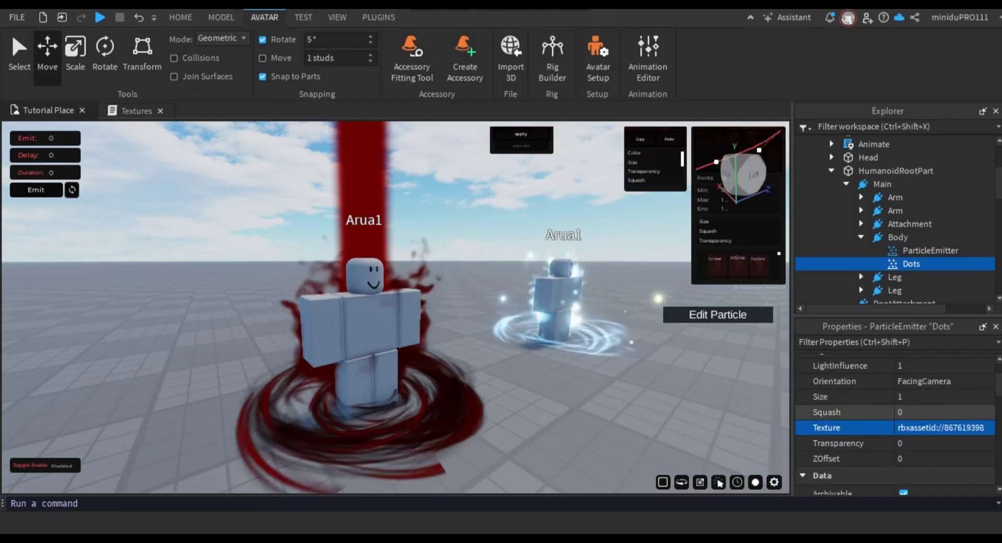
click(933, 397)
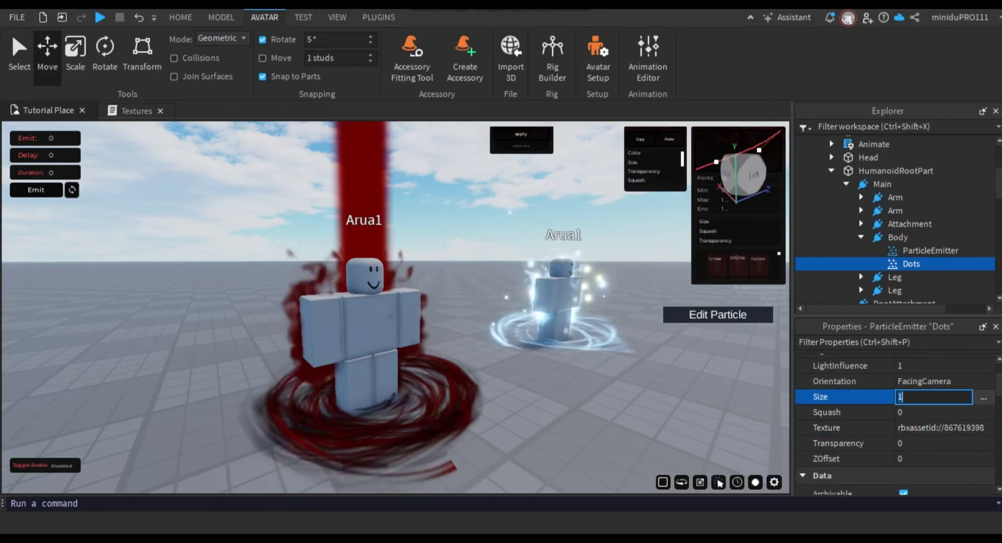
text(0.5)
key(Return)
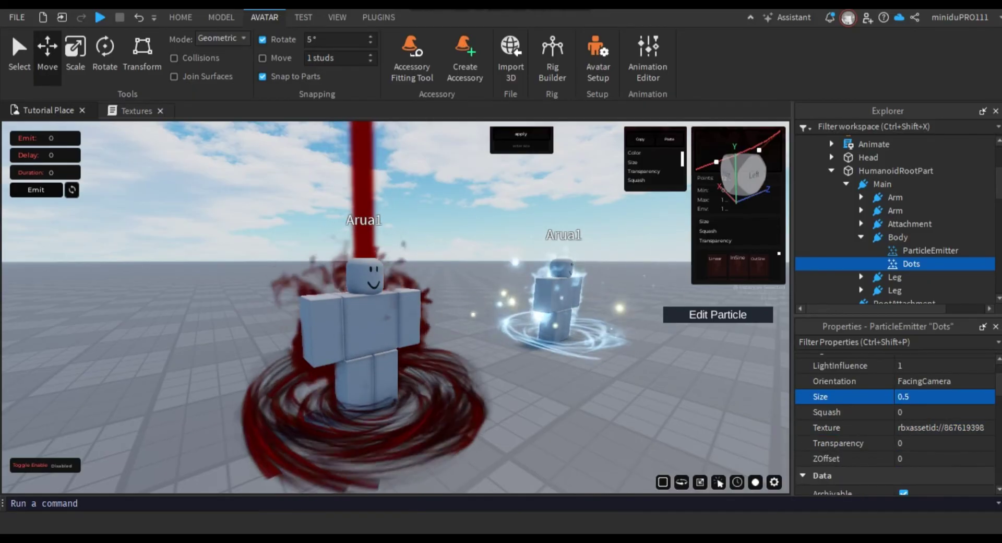
click(933, 397)
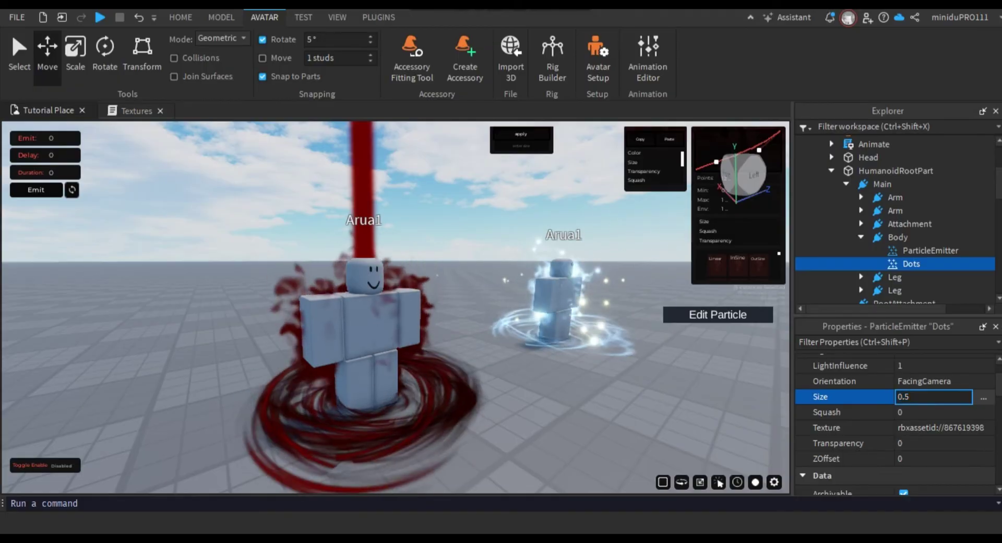
key(BackSpace)
text(2)
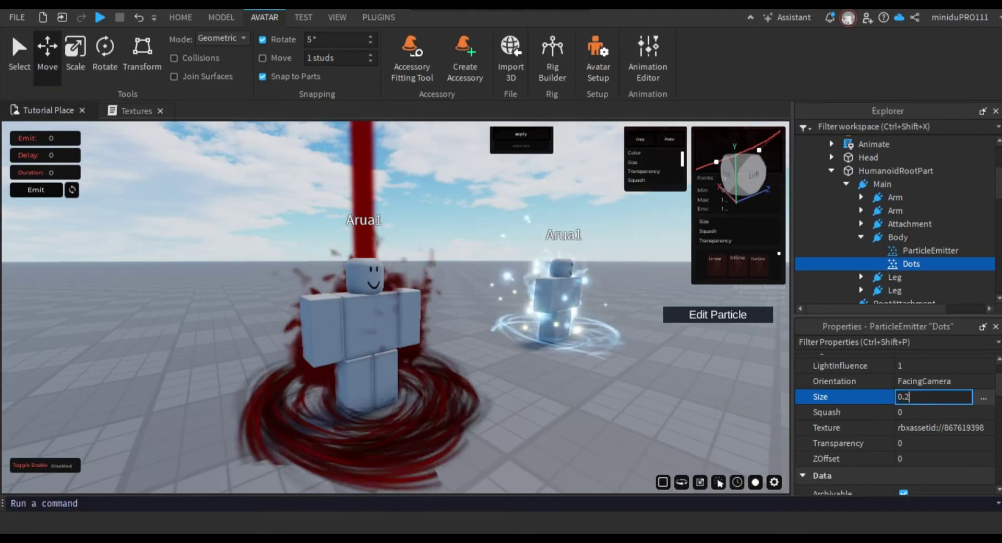
text(5)
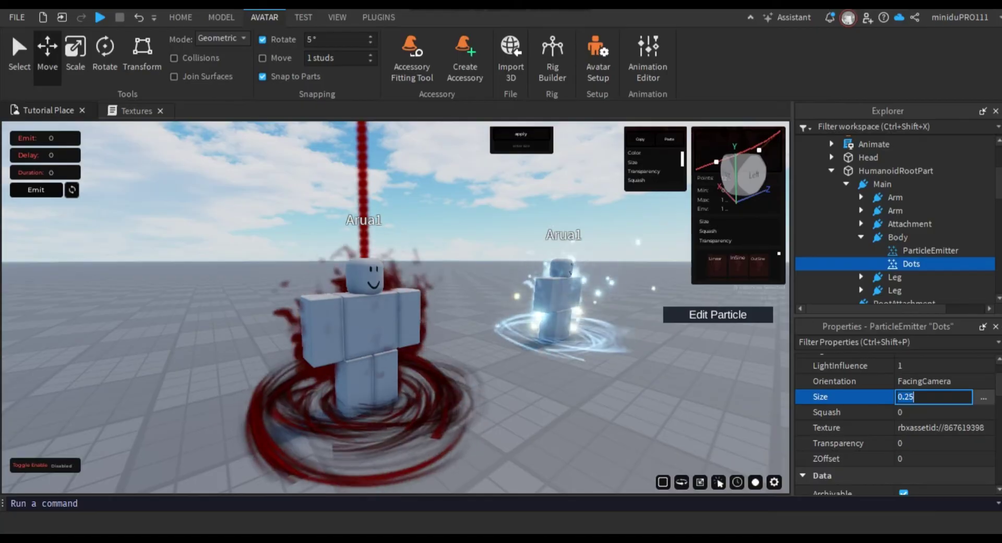
Shape the Dots emitter's Size graph to start at 0.25 with a 0.125 envelope and taper to 0, and review the curve.
click(984, 398)
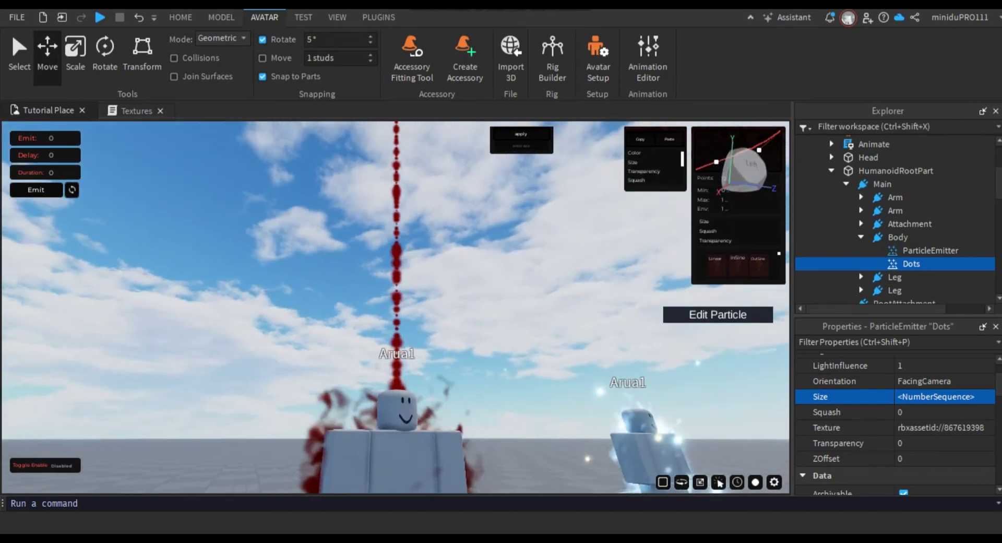
right_drag(396, 308, 403, 394)
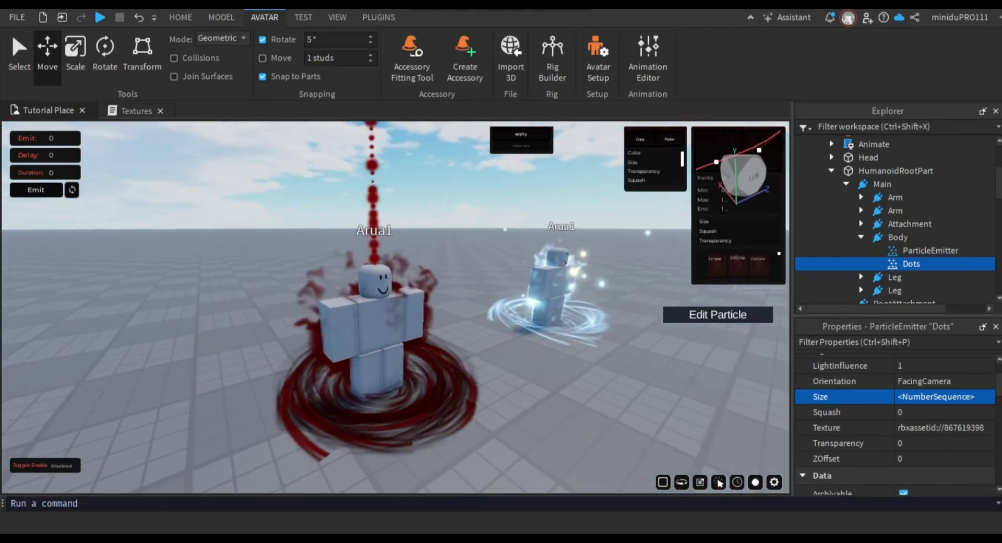
click(988, 396)
click(990, 397)
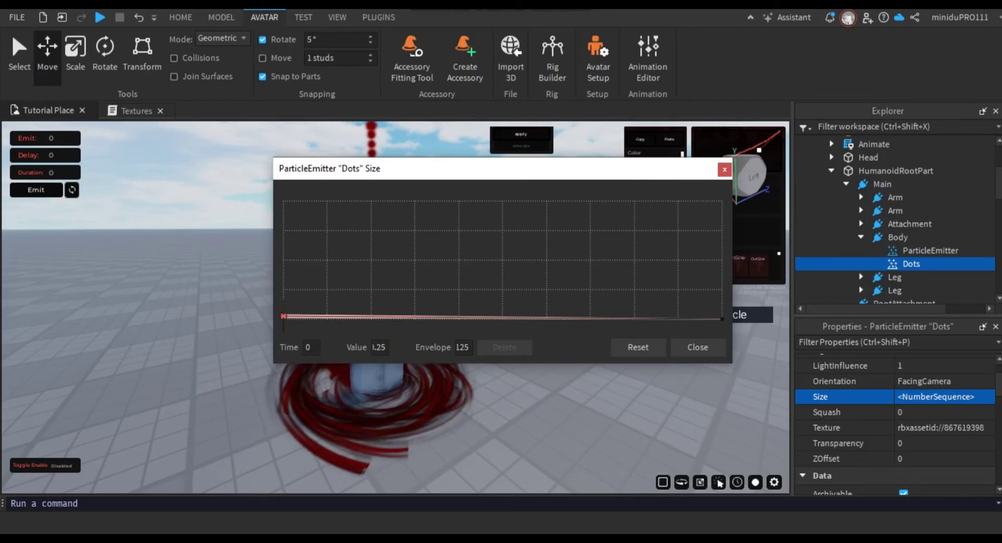
key(Escape)
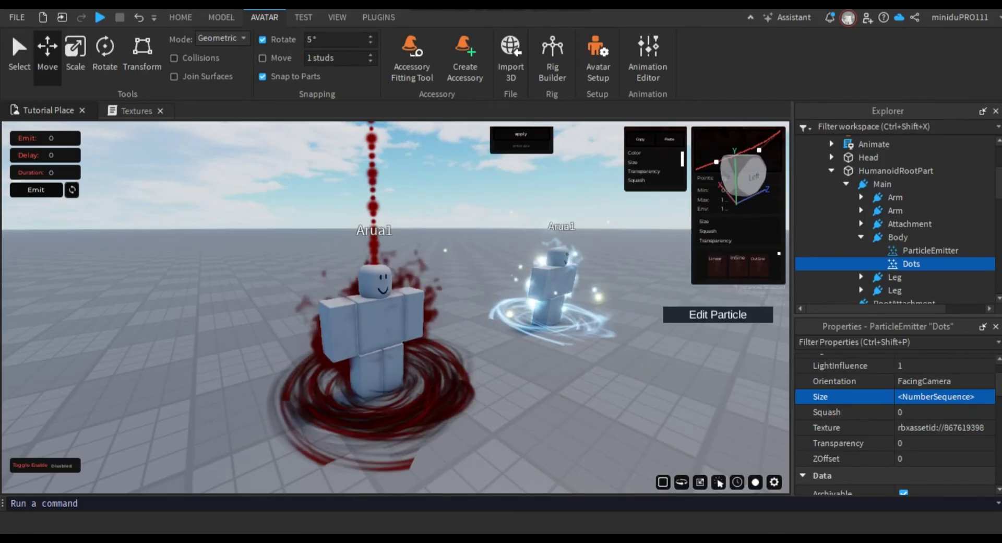
Set the Dots emitter's SpreadAngle to 100, 100 and view the scattered particles around the red rig.
scroll(895, 423, down, 5)
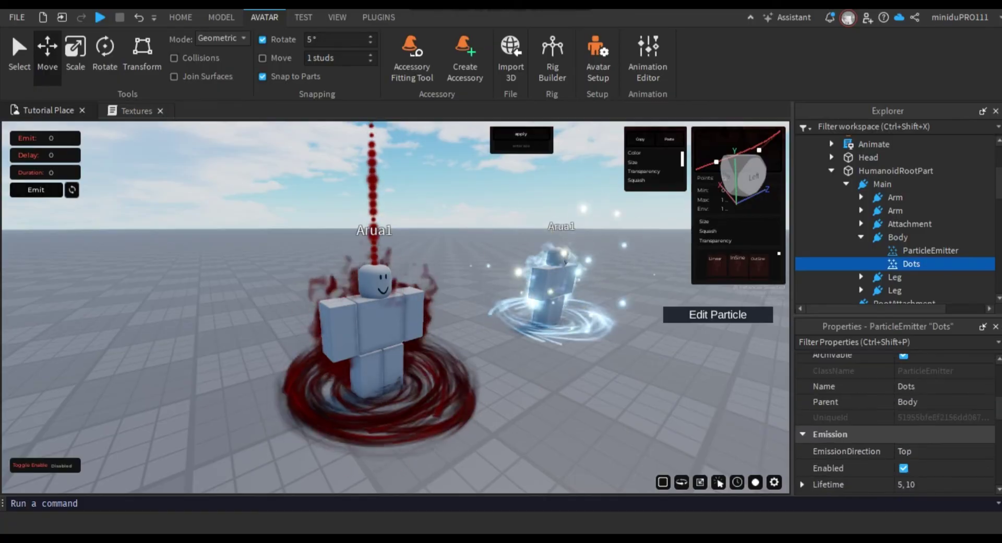
scroll(895, 423, down, 5)
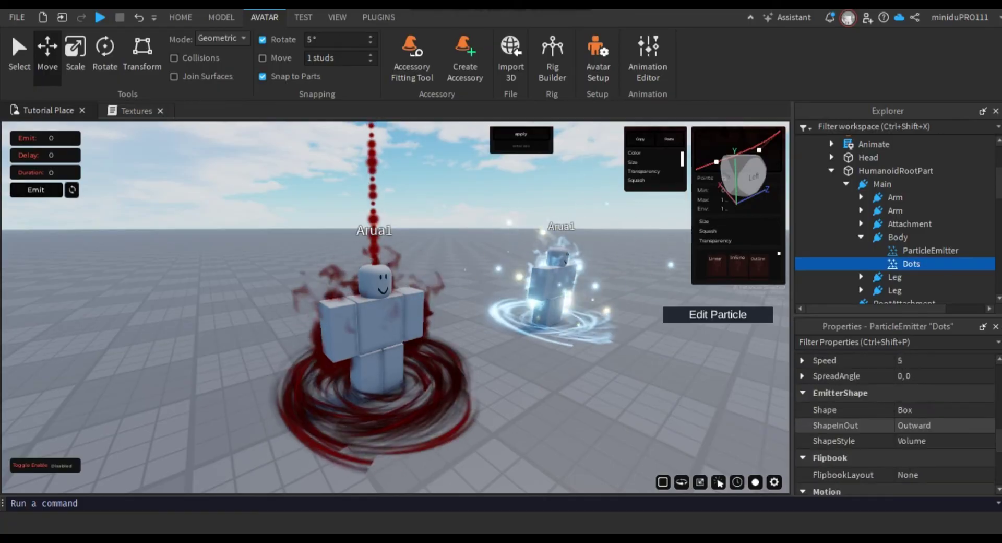
scroll(896, 423, down, 2)
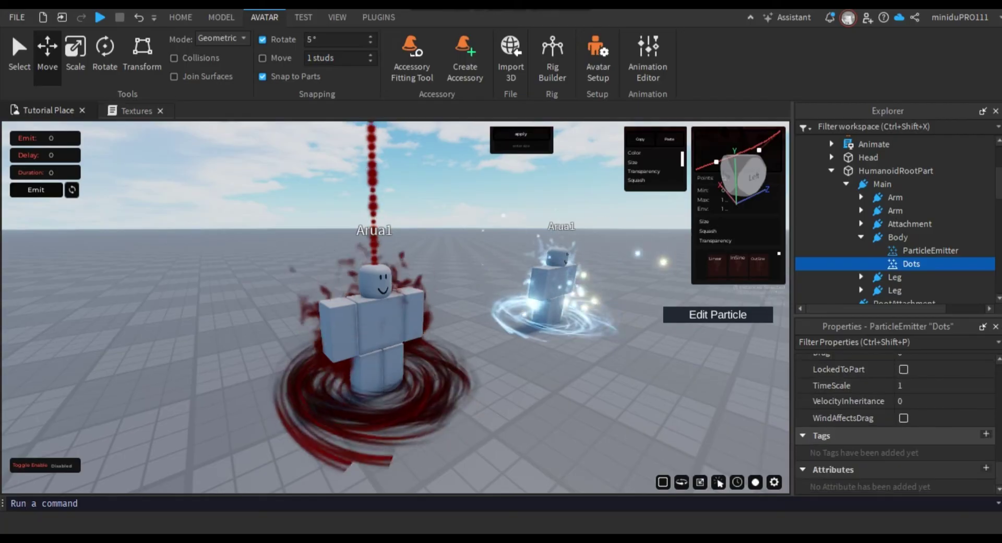
scroll(895, 423, up, 4)
scroll(895, 423, up, 3)
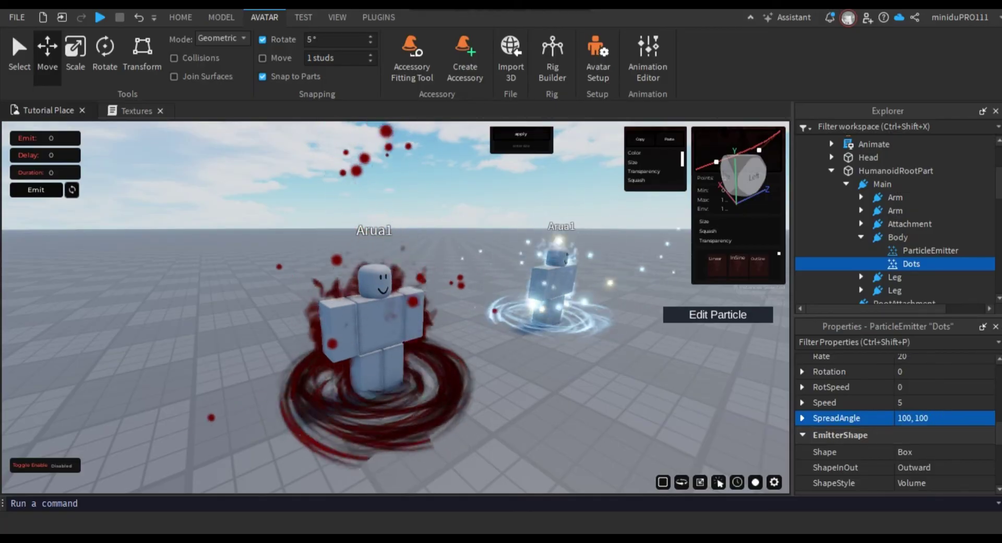
mouse_move(527, 287)
right_down()
mouse_move(444, 287)
mouse_move(526, 269)
right_up()
key(s)
key(w)
key(s)
key(a)
Set the Y component of the Dots emitter's Acceleration to 5.
scroll(856, 436, down, 3)
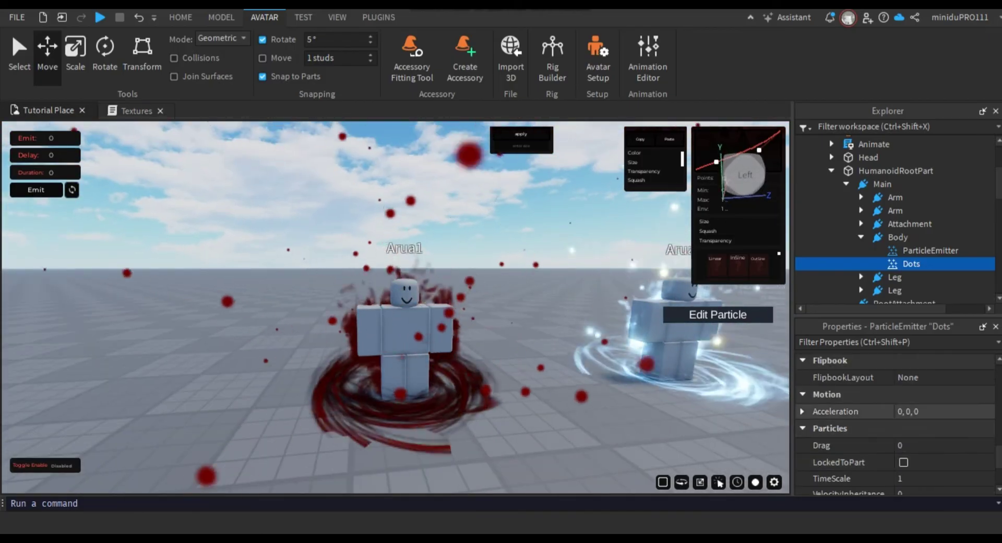
click(803, 412)
click(835, 442)
text(5)
key(Return)
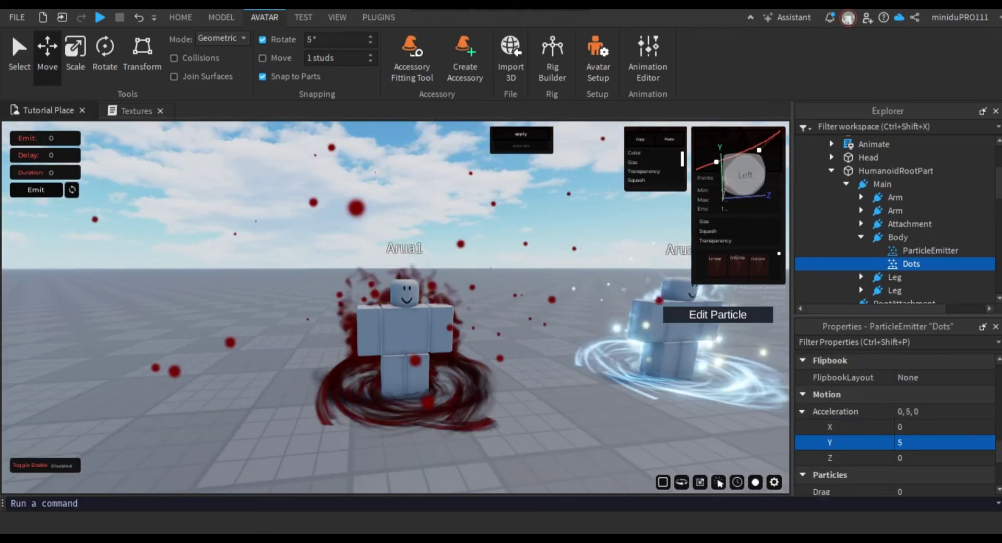
Set the Dots emitter's Drag to 5 and inspect the rising particles up close on the red rig.
scroll(896, 422, down, 1)
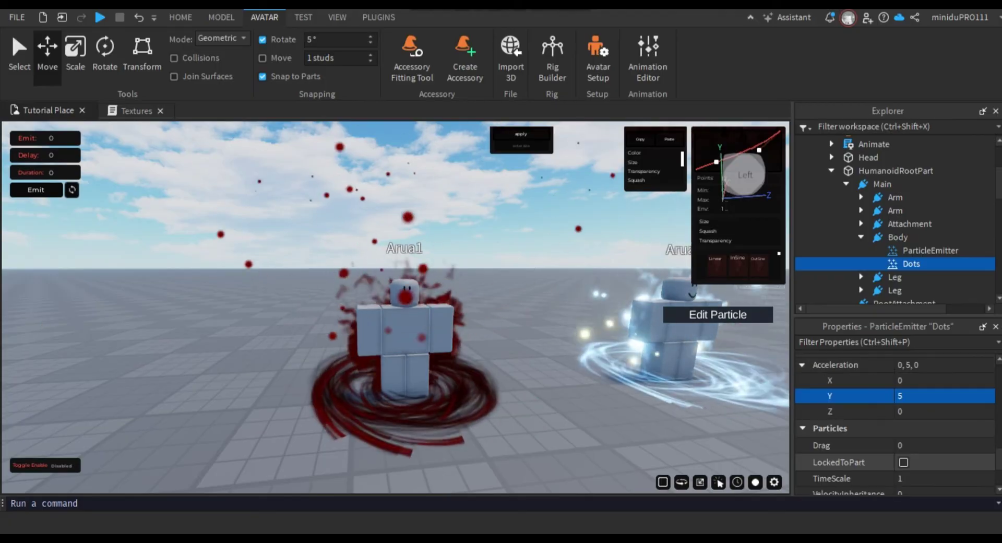
click(905, 445)
key(Return)
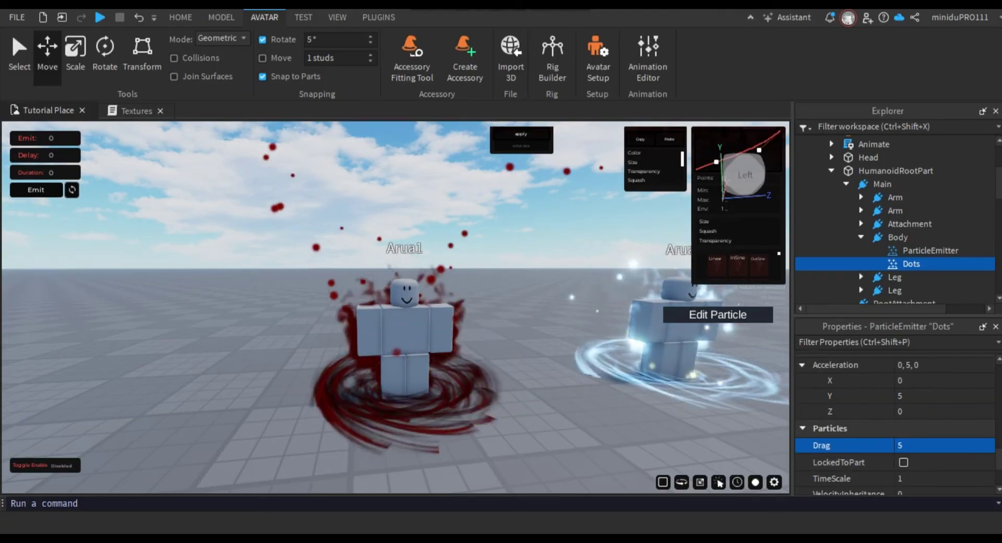
right_drag(395, 307, 417, 311)
scroll(415, 310, up, 5)
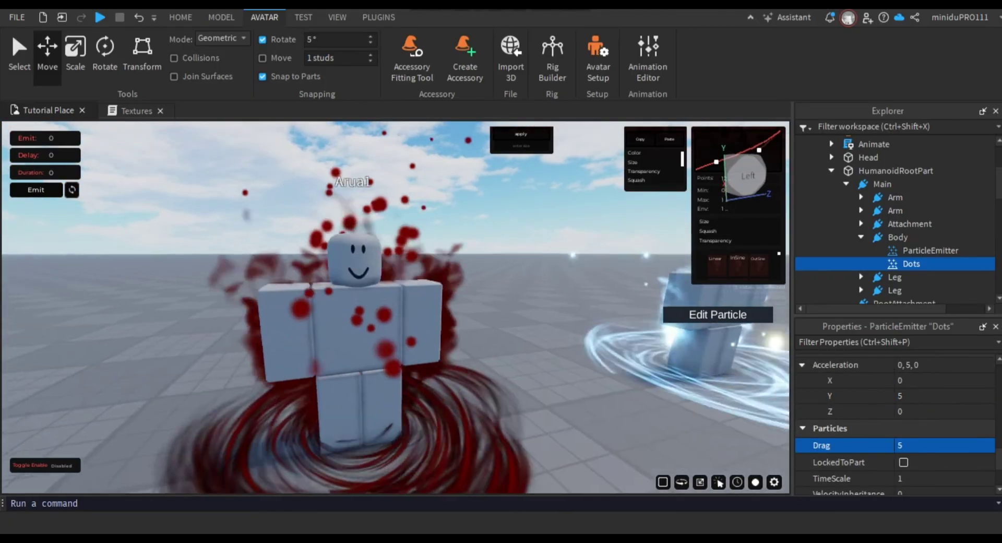
scroll(415, 311, down, 2)
scroll(415, 310, up, 3)
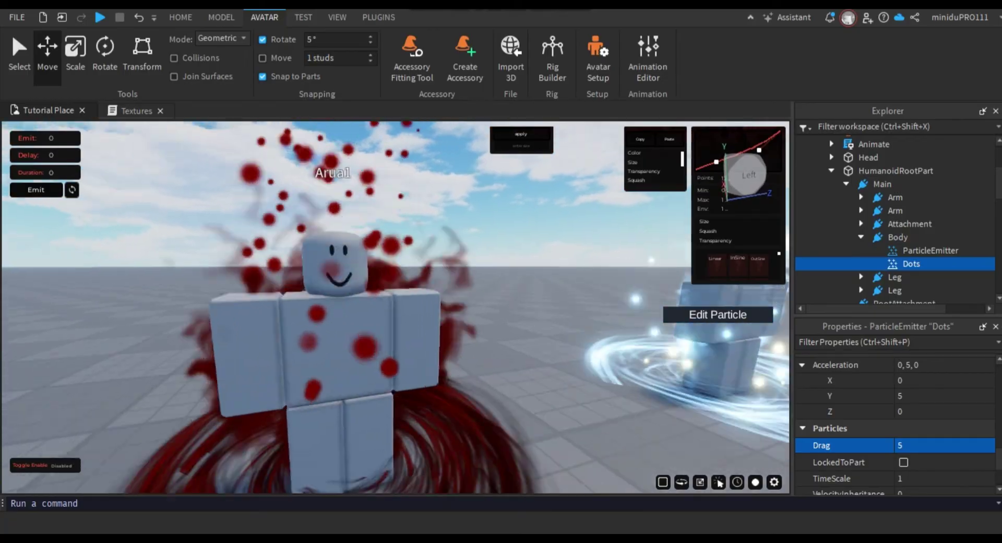
key(s)
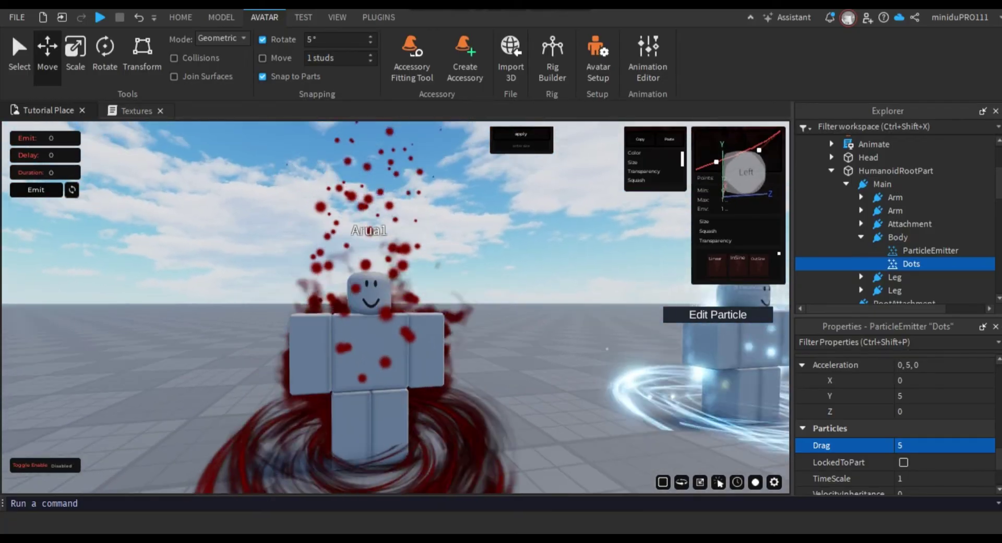
Move the Dots emitter from the Body attachment into the attachment named Attachment at the red rig's feet.
click(898, 238)
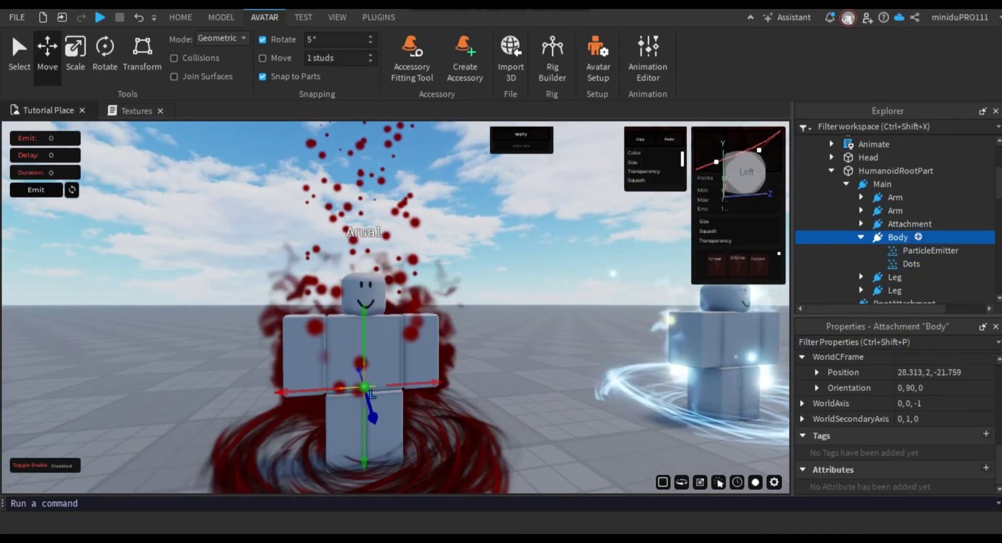
click(912, 263)
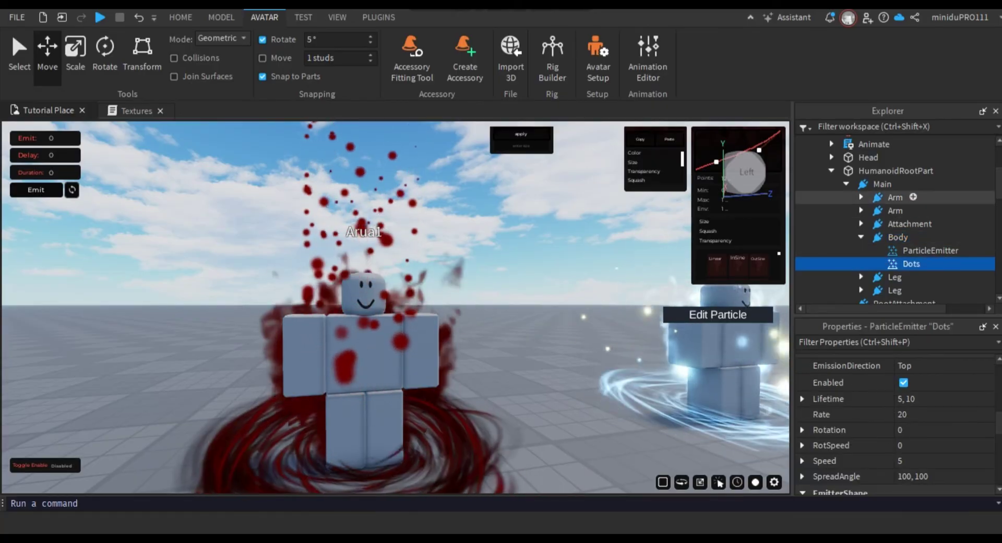
click(910, 223)
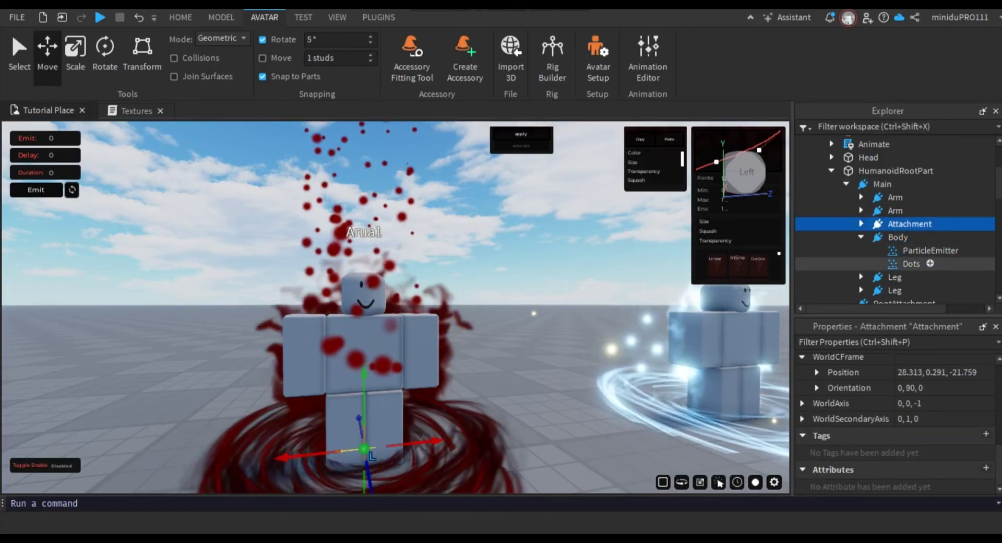
drag(912, 264, 910, 225)
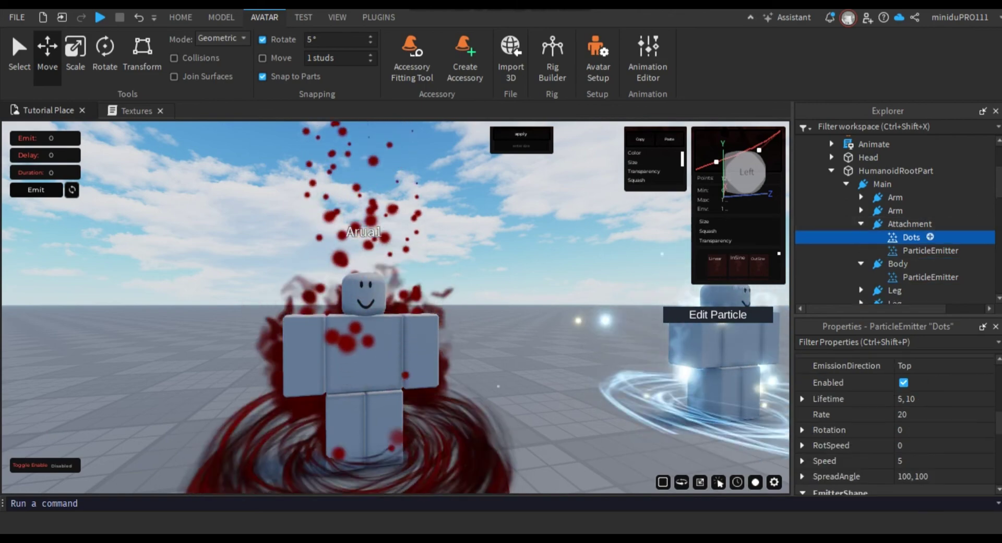
Set the Dots emitter's Speed to 10.
scroll(888, 414, down, 3)
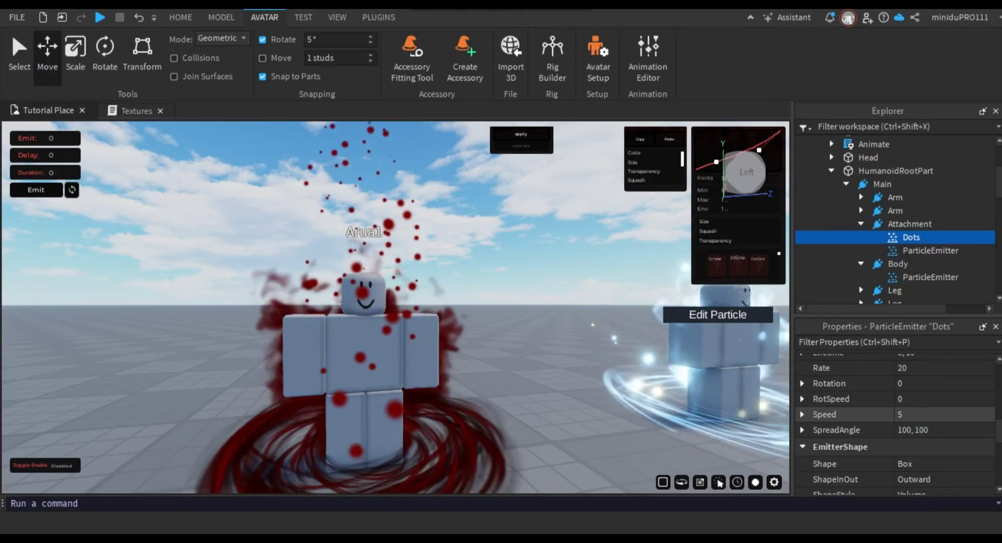
click(916, 415)
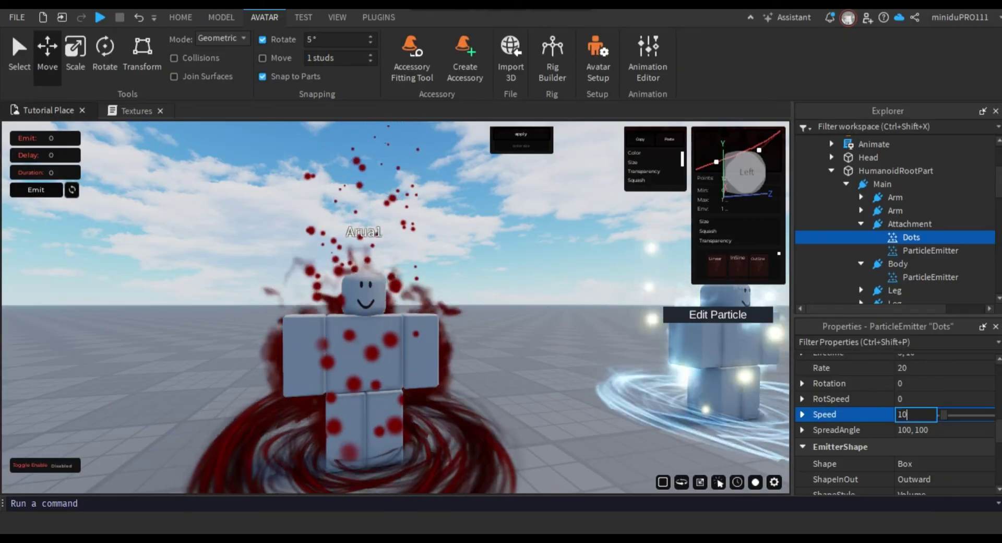
key(Return)
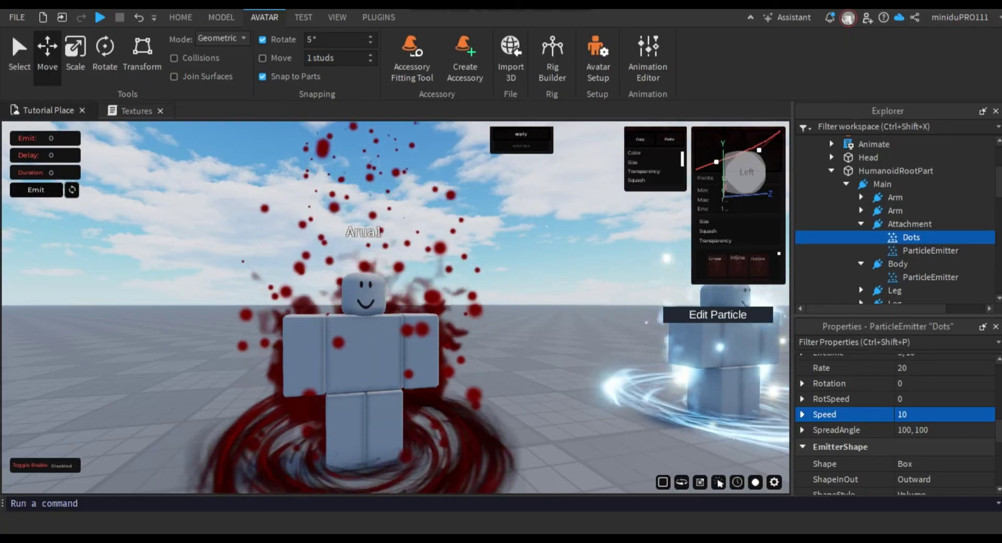
Try a Lifetime of 0.6, 1 on the Dots emitter and check the particles from a wider view.
scroll(895, 418, up, 4)
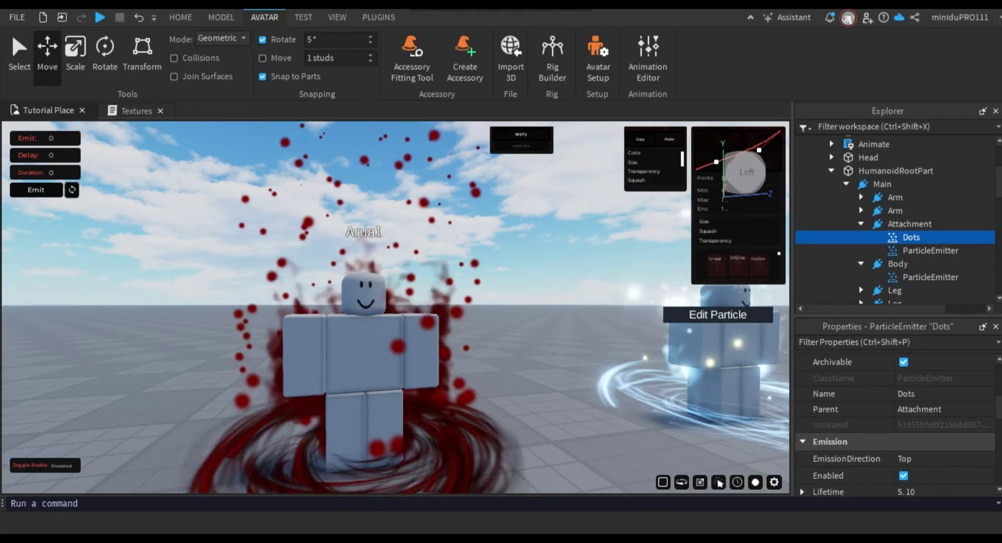
scroll(896, 418, down, 10)
scroll(895, 417, up, 1)
scroll(895, 418, down, 4)
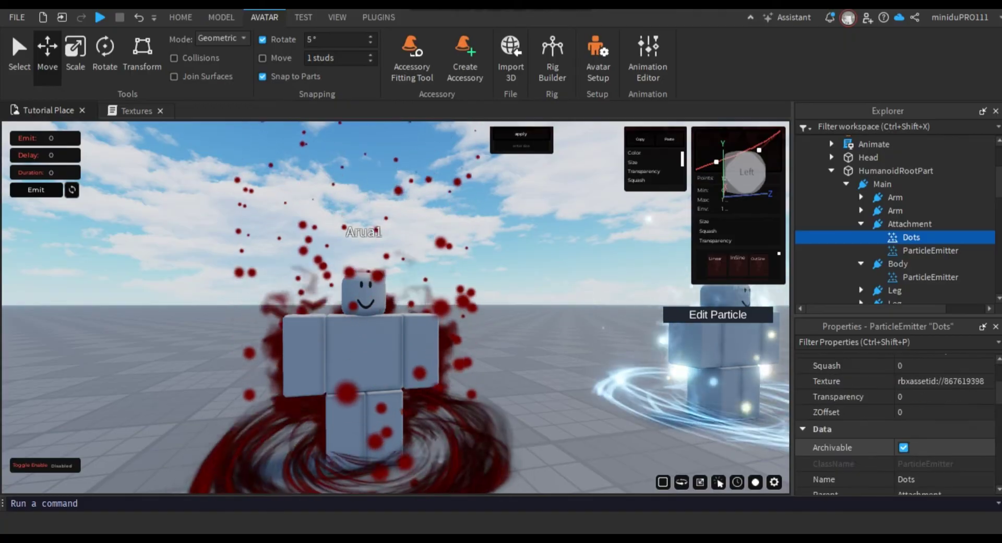
scroll(895, 417, down, 1)
click(917, 438)
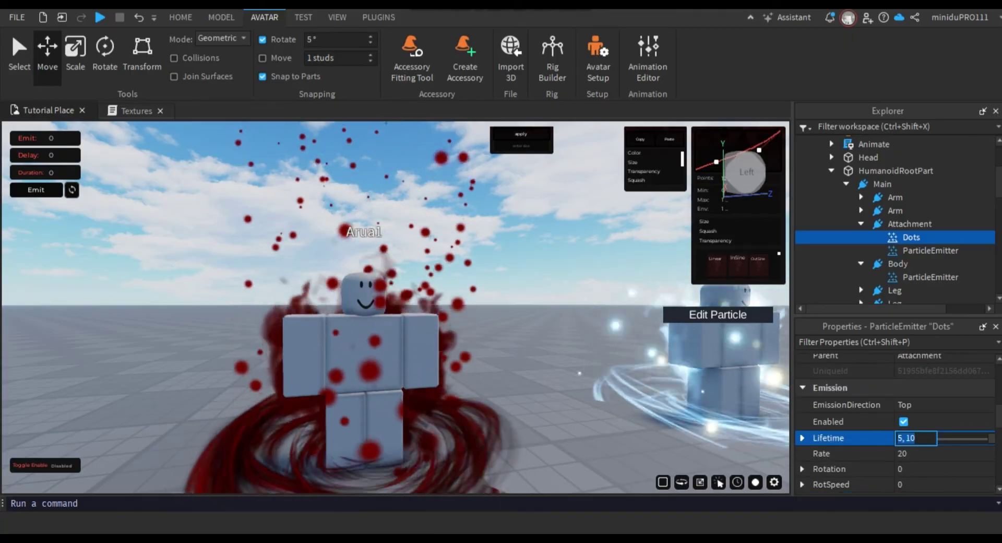
text(1,)
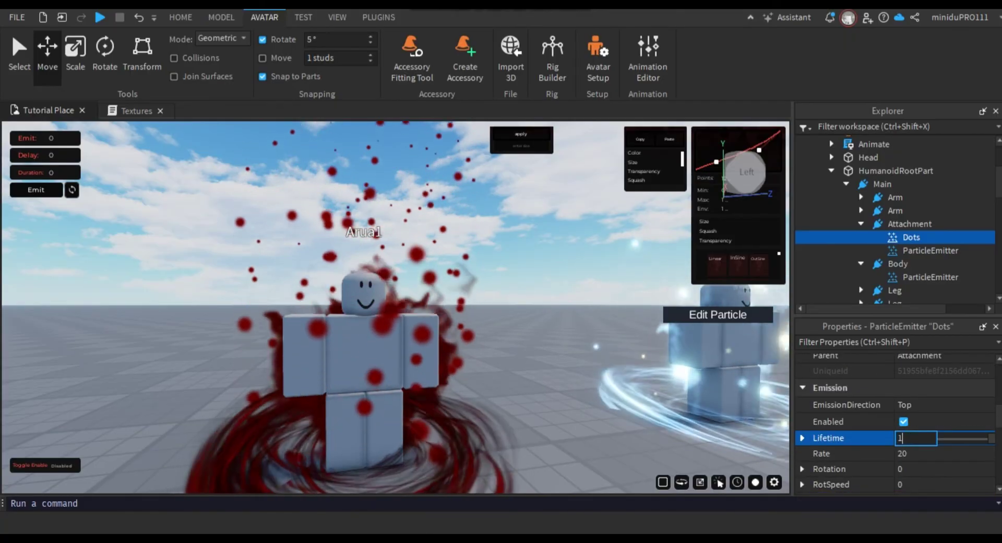
text(0.6)
key(Return)
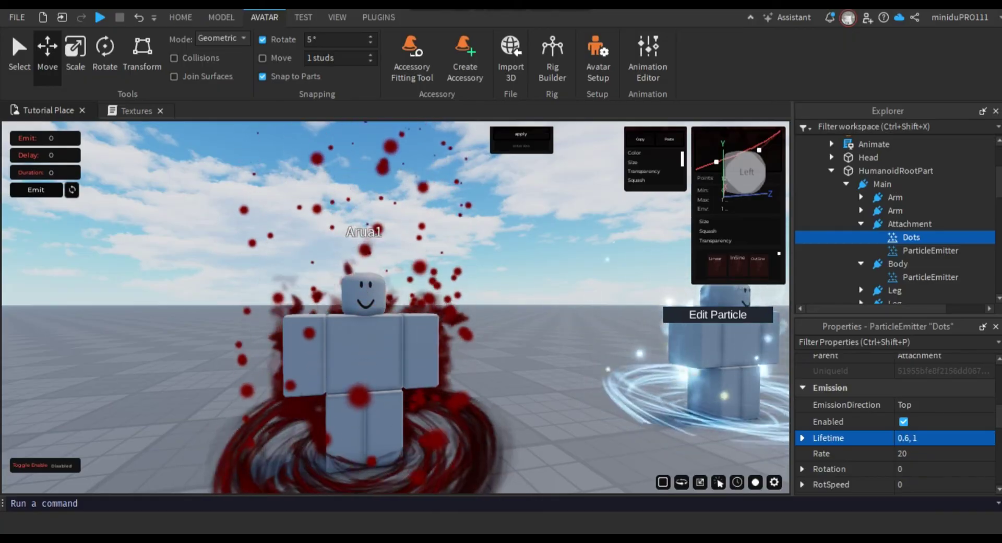
mouse_move(562, 339)
right_down()
mouse_move(546, 335)
mouse_move(578, 337)
right_up()
scroll(554, 336, down, 3)
key(a)
key(w)
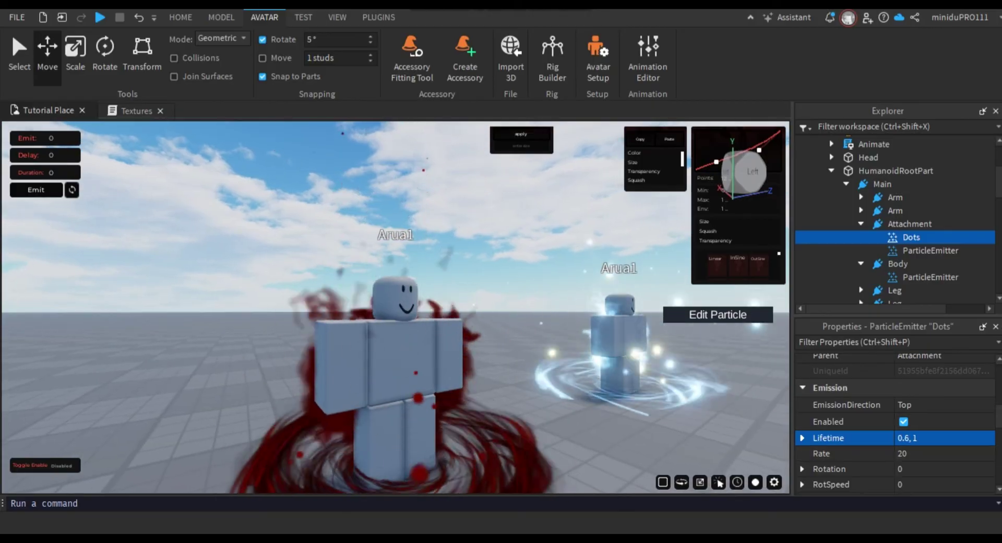
Try a Lifetime of 1, 2 on the Dots emitter.
click(922, 438)
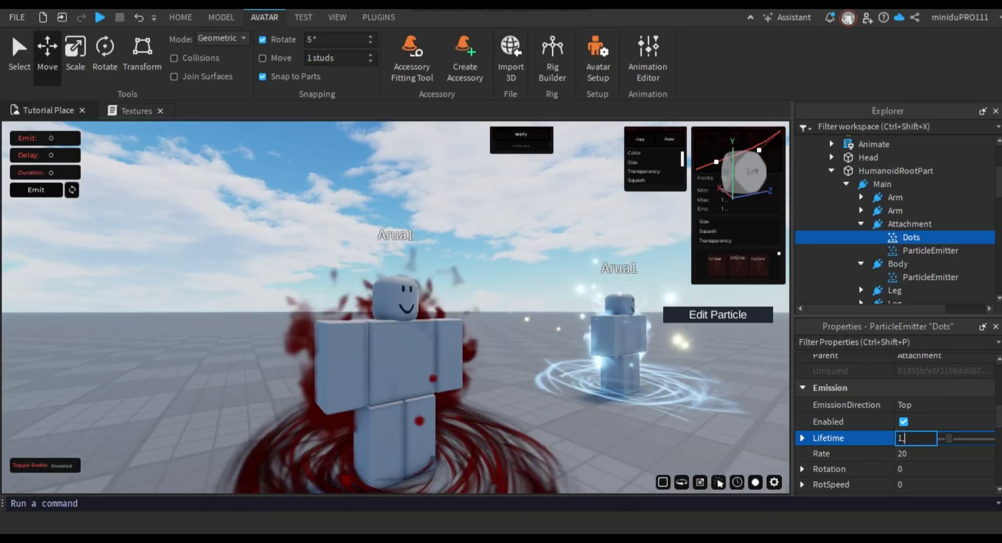
text(1,2)
key(Return)
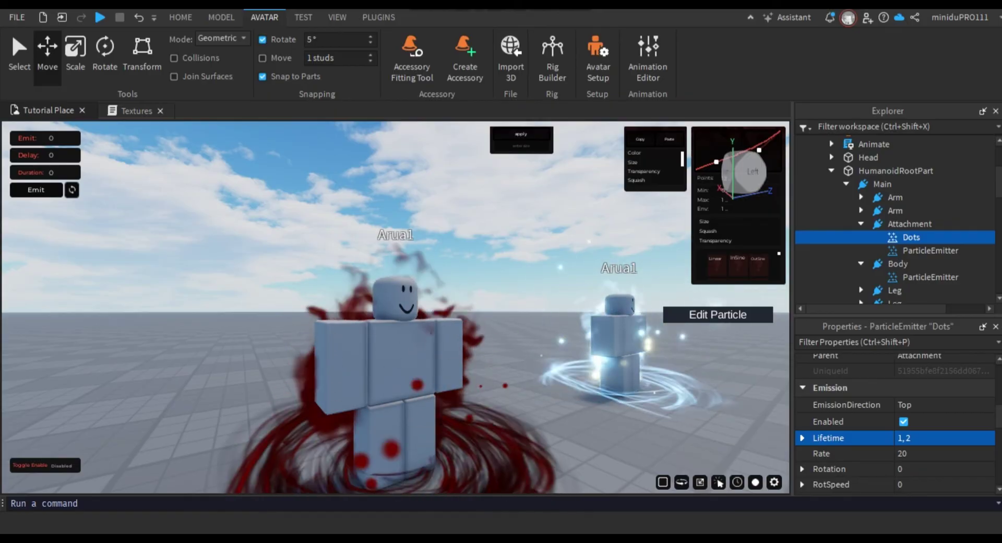
scroll(895, 423, down, 3)
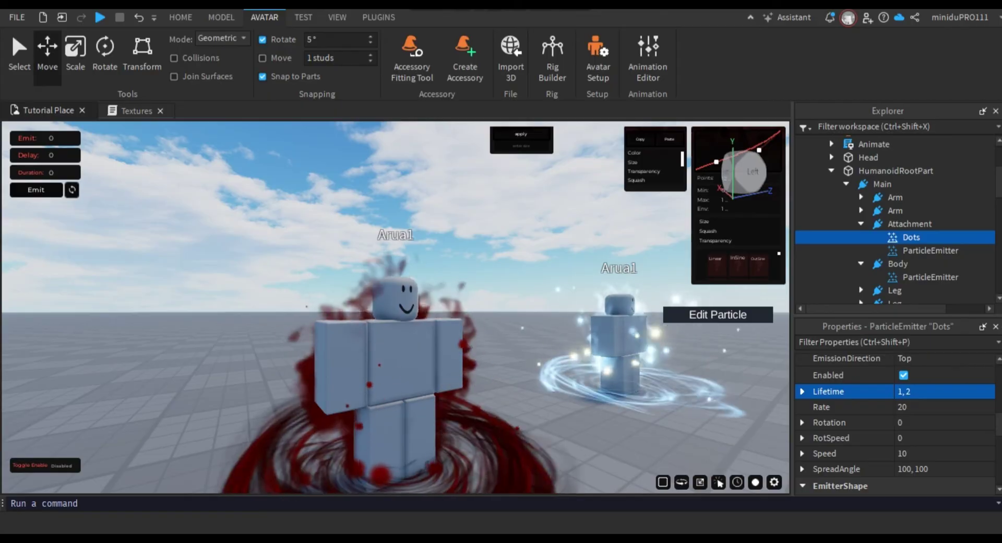
Set the Dots emitter's Lifetime to 2, 3 and review the red aura from several distances.
click(909, 392)
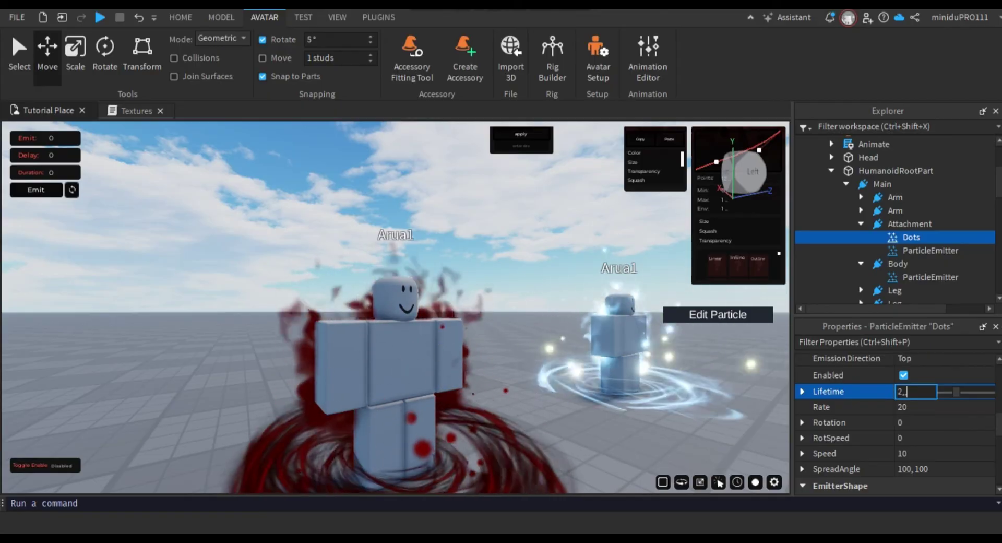
text(2,3)
key(Return)
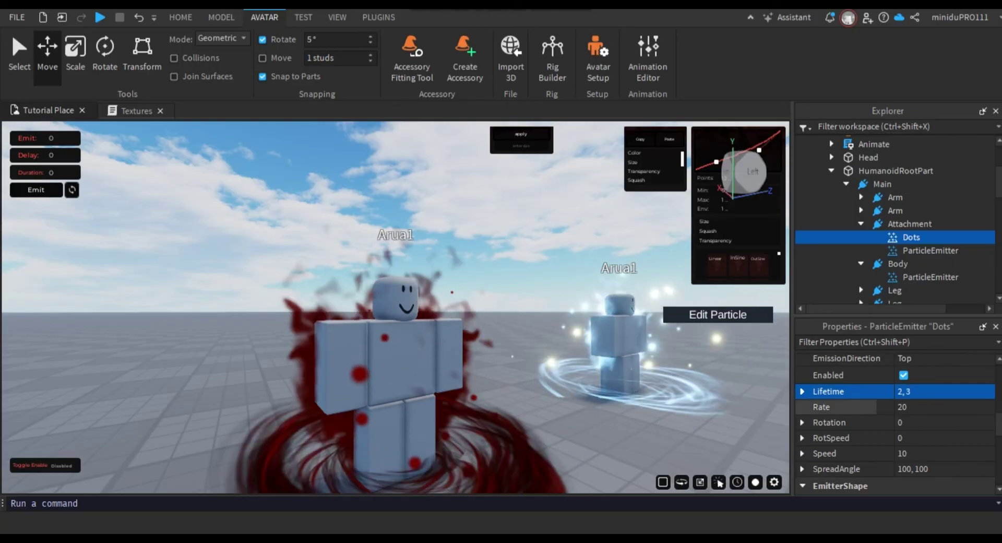
scroll(574, 339, down, 5)
right_drag(574, 339, 522, 329)
scroll(397, 313, up, 5)
right_drag(397, 314, 433, 328)
scroll(418, 318, down, 4)
scroll(396, 307, up, 5)
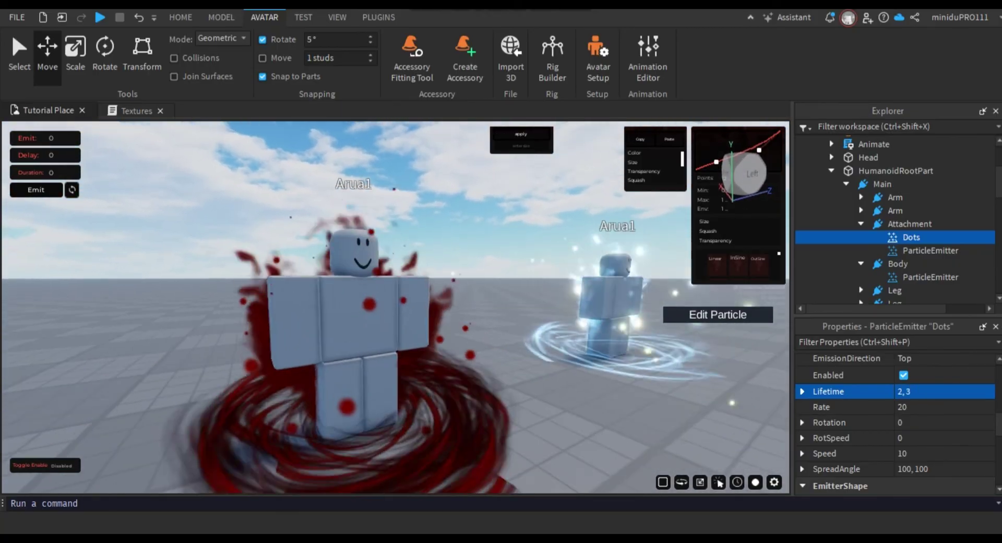
Darken the Dots emitter's Color, trying 38, 0, 0 and settling on a slightly brighter dark red.
scroll(896, 423, up, 5)
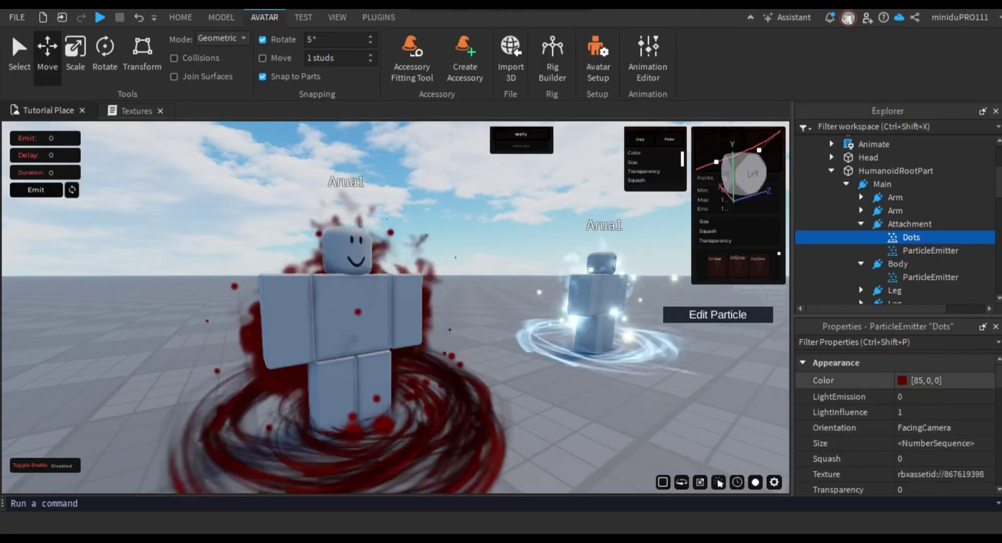
click(902, 381)
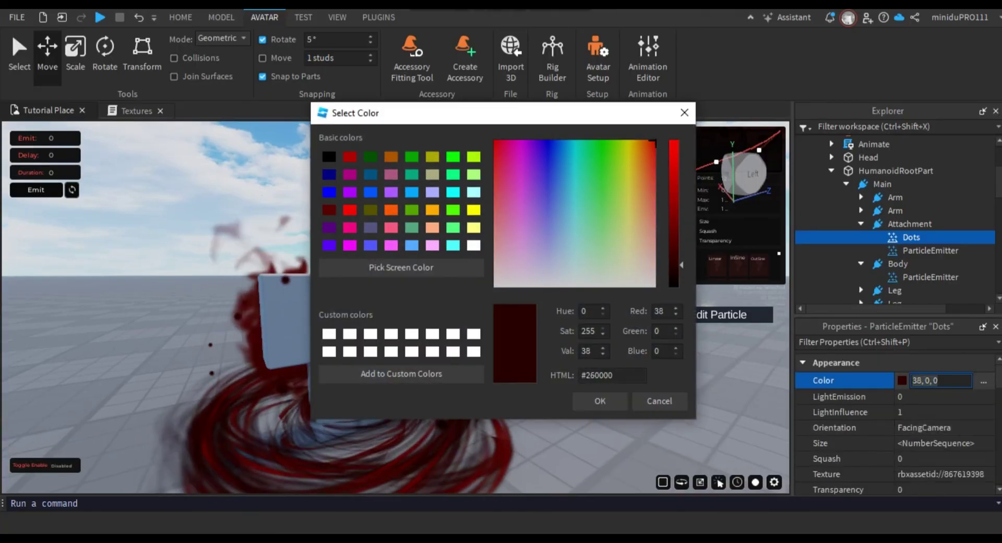
drag(567, 112, 700, 114)
drag(810, 267, 810, 250)
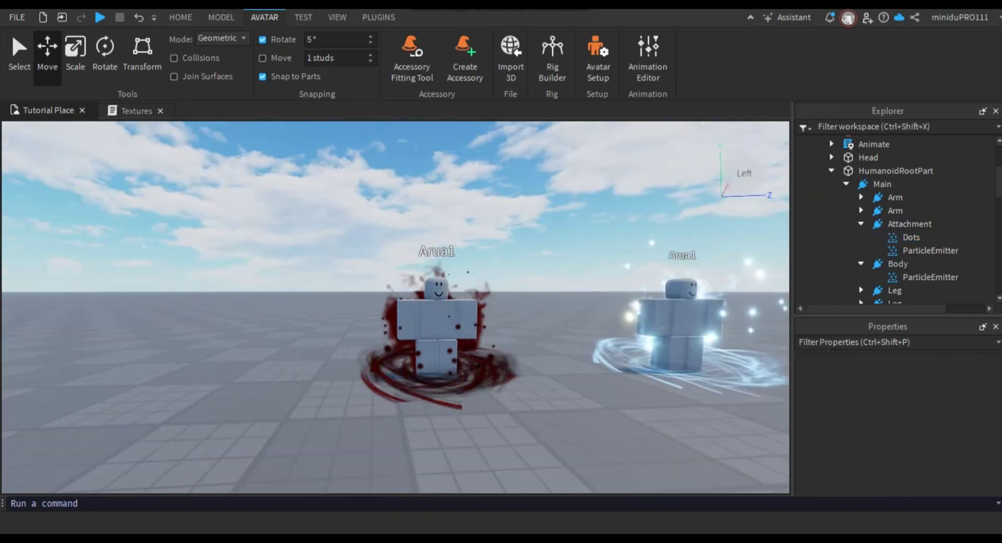
Clear the selection and examine the finished red and blue auras side by side from near and far.
right_drag(396, 307, 420, 324)
key(w)
key(s)
key(w)
key(s)
click(282, 312)
drag(363, 355, 395, 354)
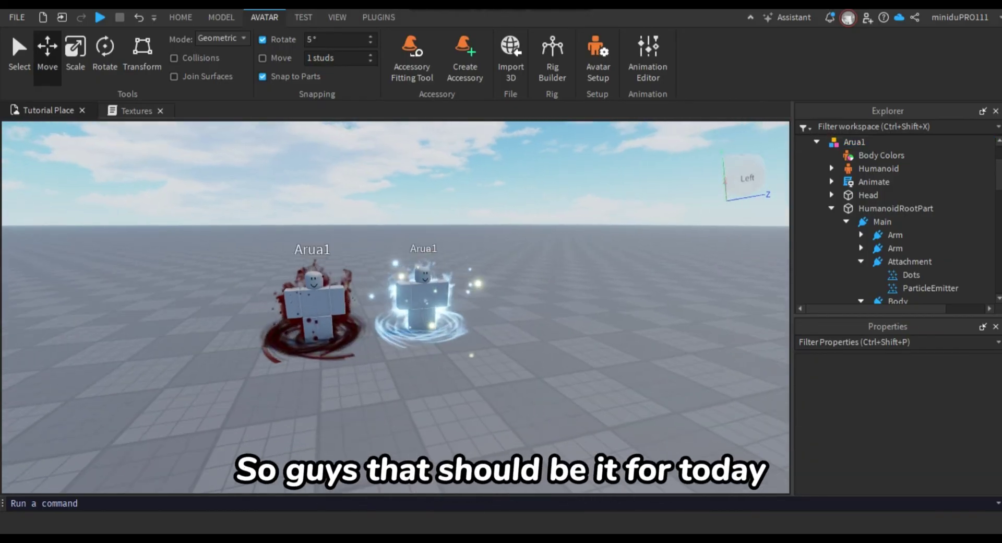
scroll(359, 323, up, 3)
mouse_move(358, 324)
right_down()
mouse_move(346, 324)
mouse_move(372, 320)
mouse_move(354, 319)
right_up()
key(w)
key(s)
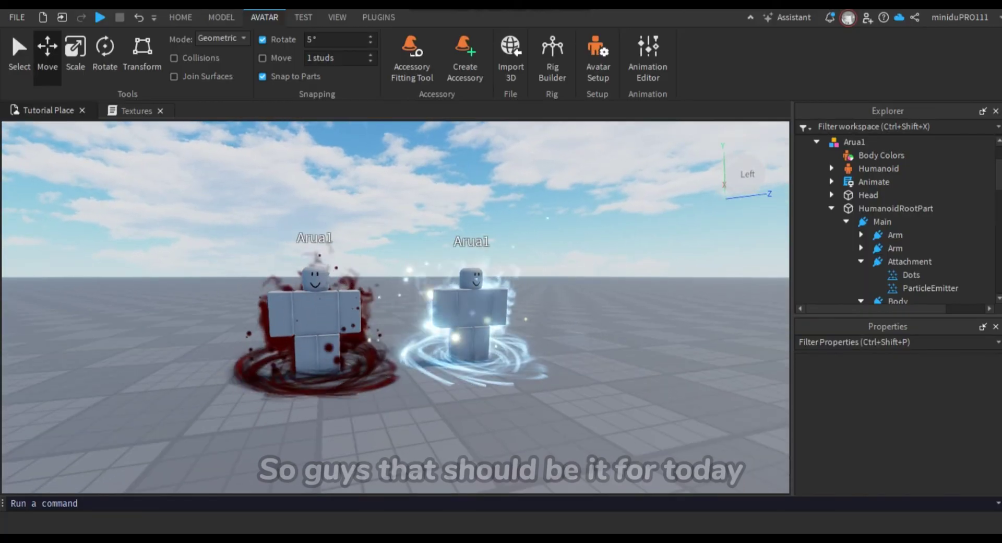